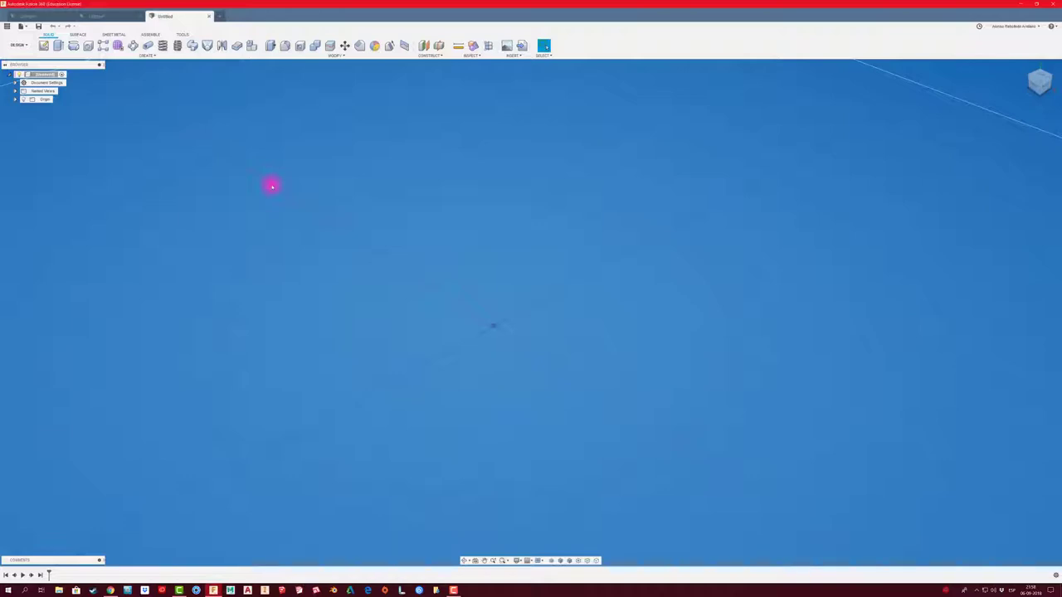
Step: Begin a new sketch so the origin planes appear for choosing a plane
click(44, 45)
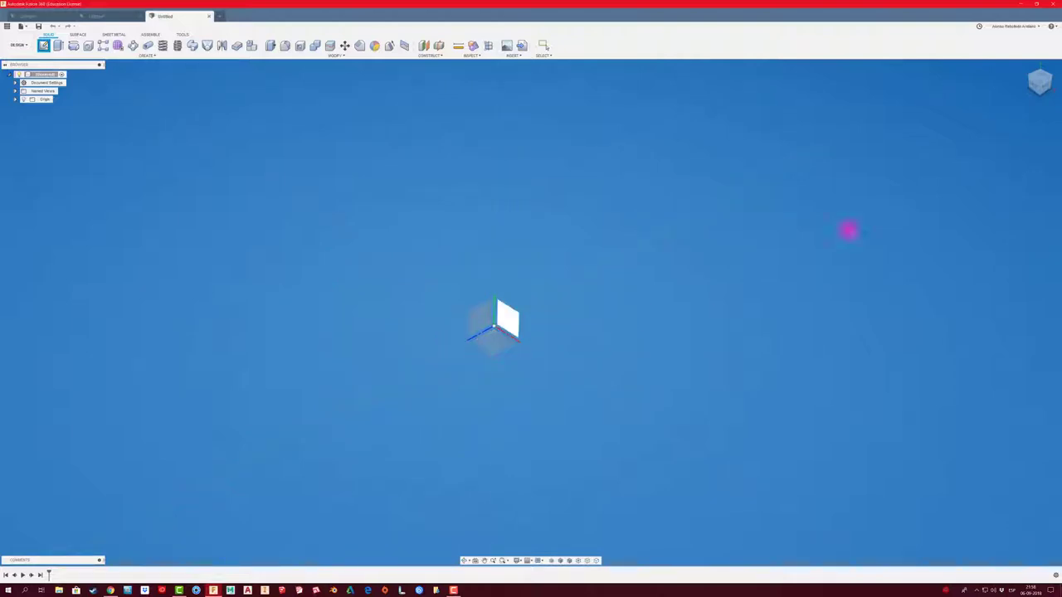
Step: Draw a center rectangle from the origin on an origin plane
click(502, 344)
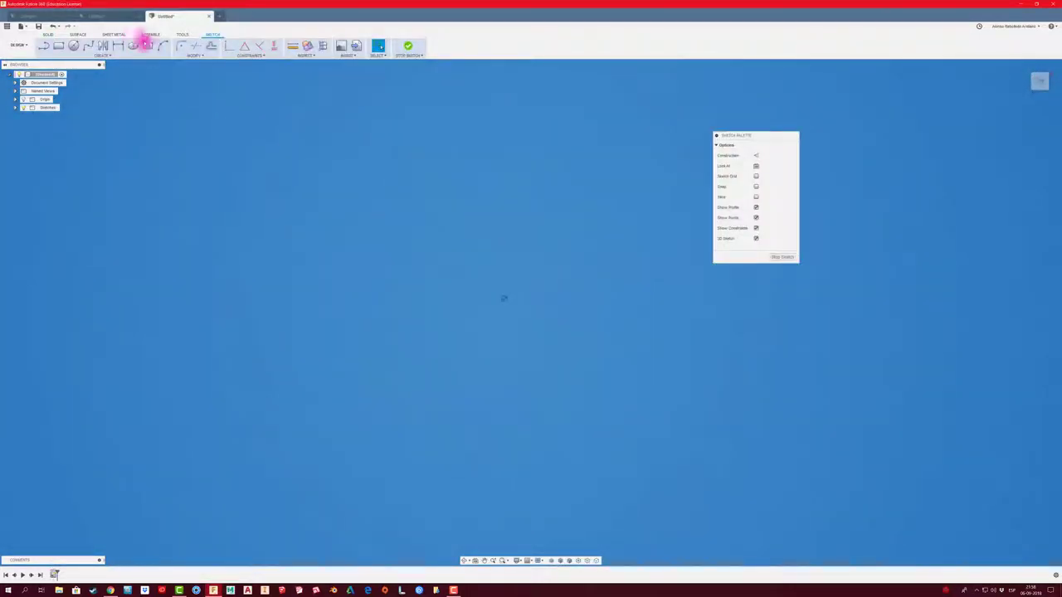
click(148, 46)
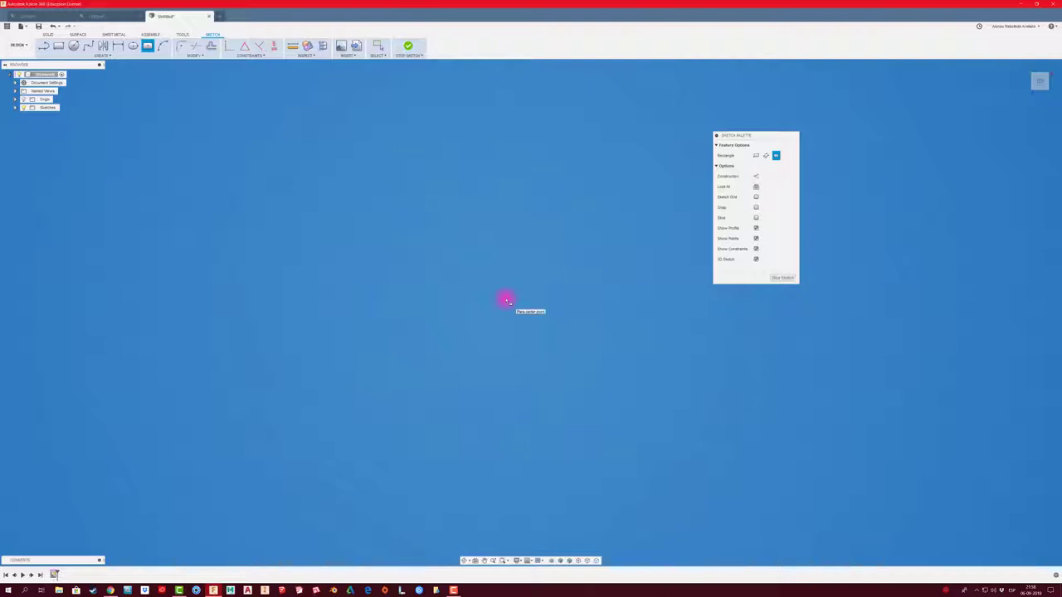
click(505, 299)
click(634, 346)
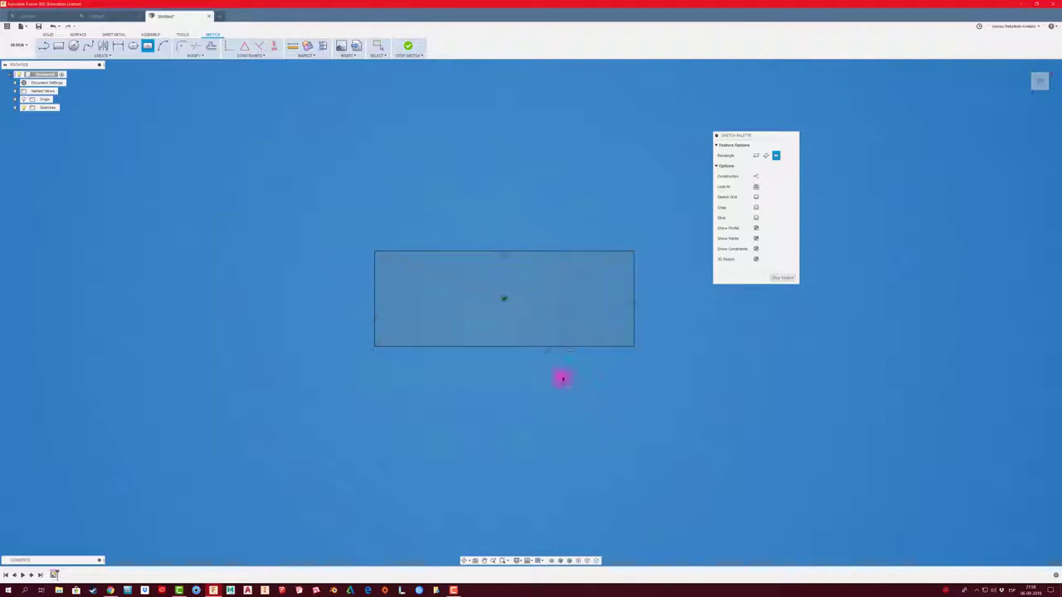
Step: Dimension the rectangle 65 wide, confirm its height value, and finish the sketch
key(d)
click(550, 346)
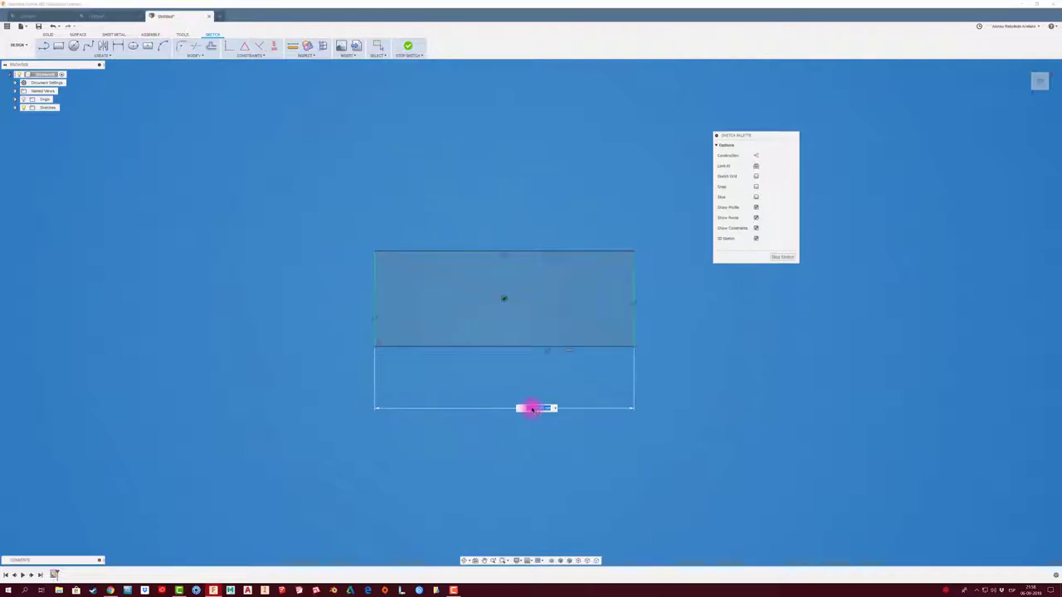
text(65)
key(Return)
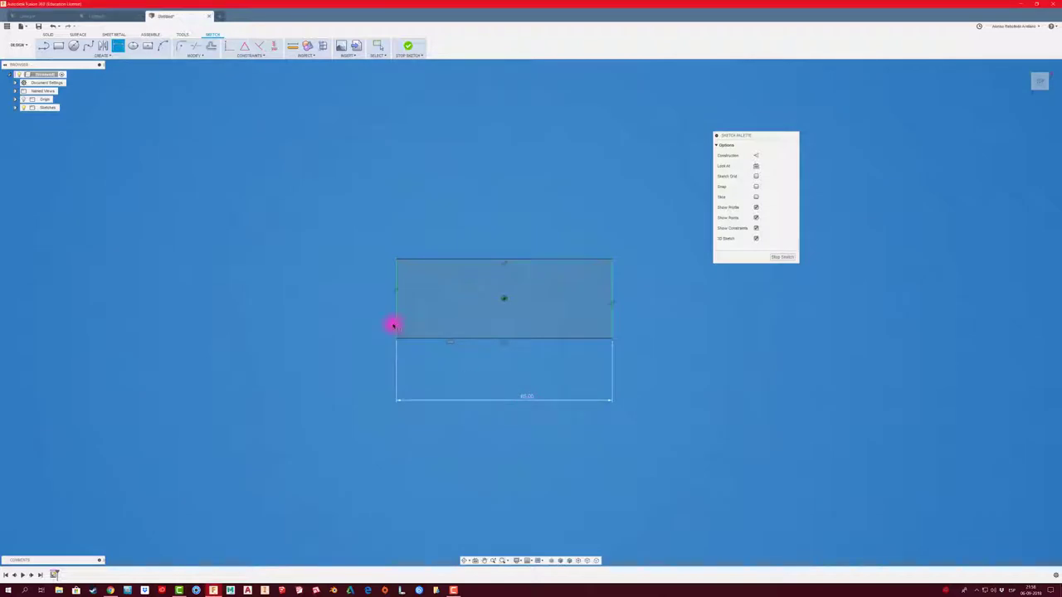
click(398, 325)
click(345, 315)
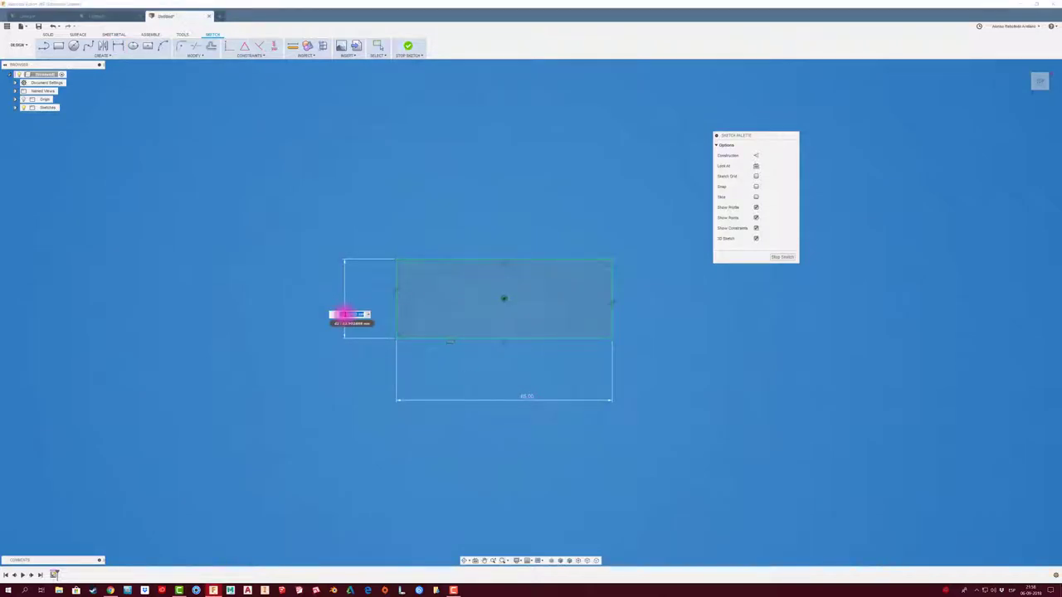
key(Return)
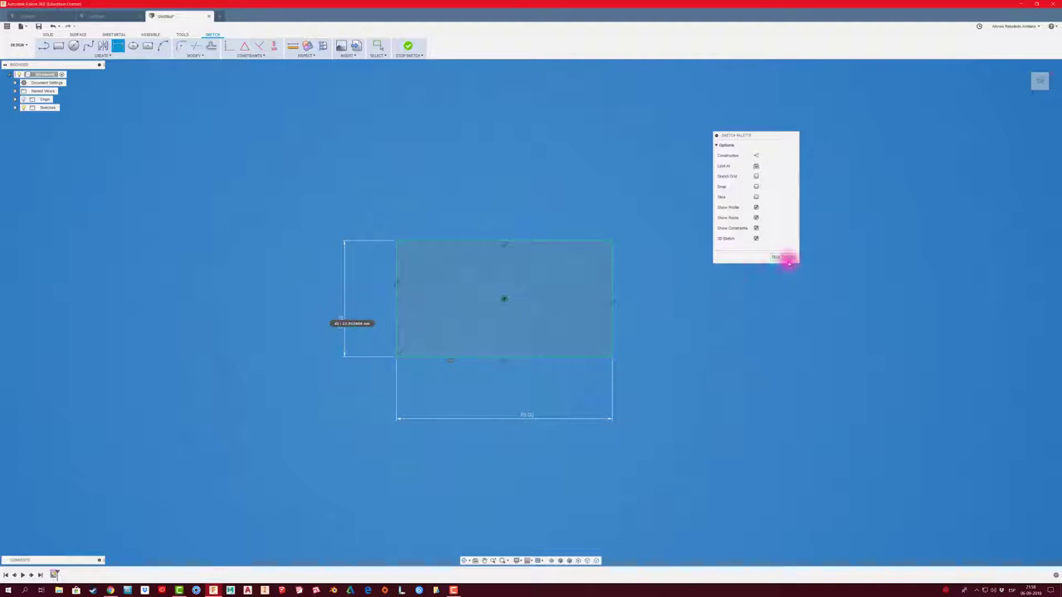
click(785, 258)
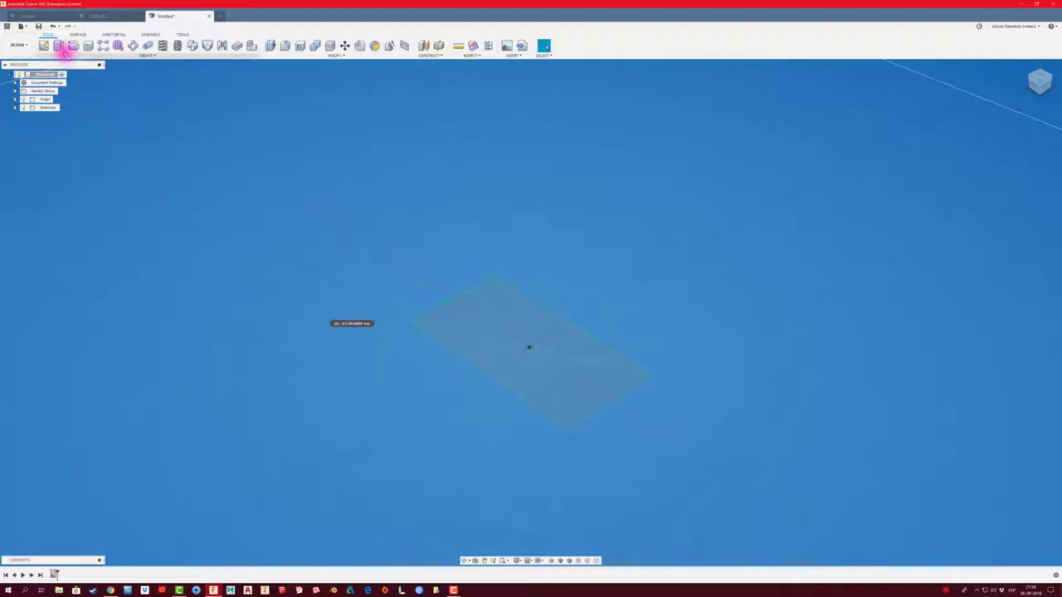
click(58, 46)
click(486, 323)
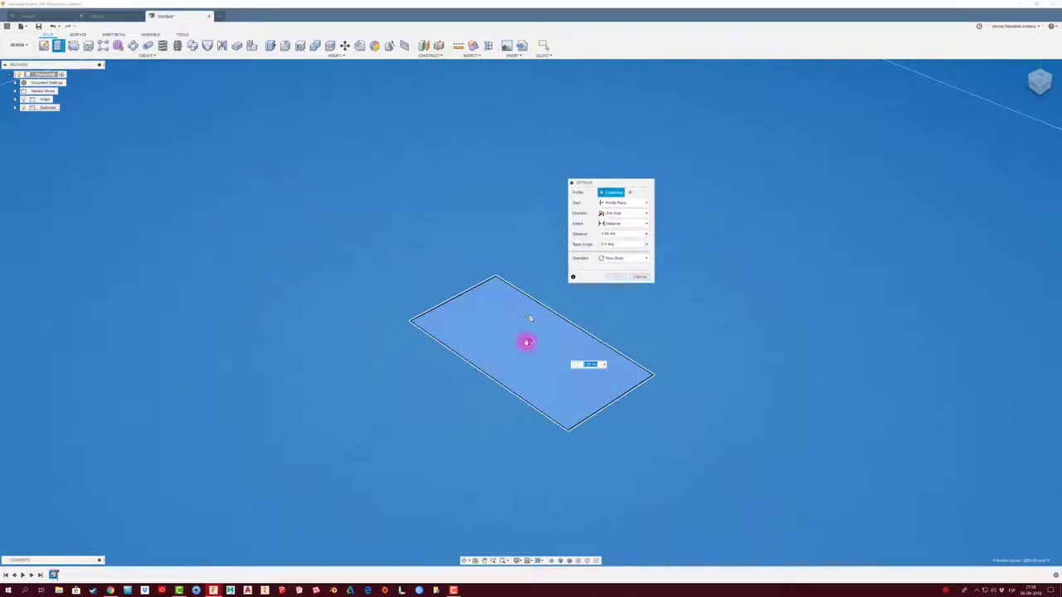
drag(526, 341, 535, 243)
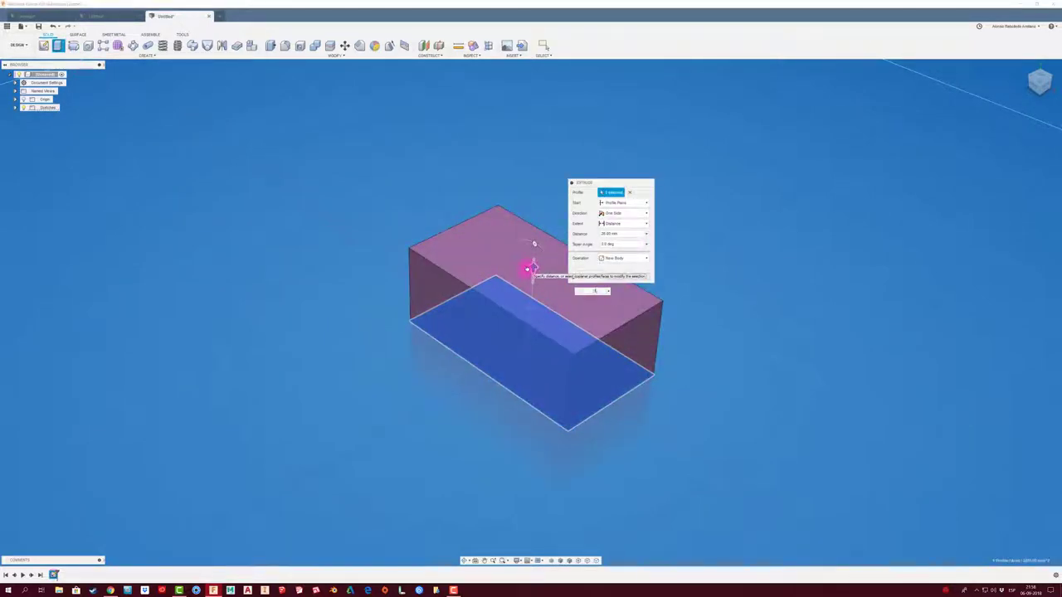
key(Return)
shift+middle_drag(527, 270, 297, 326)
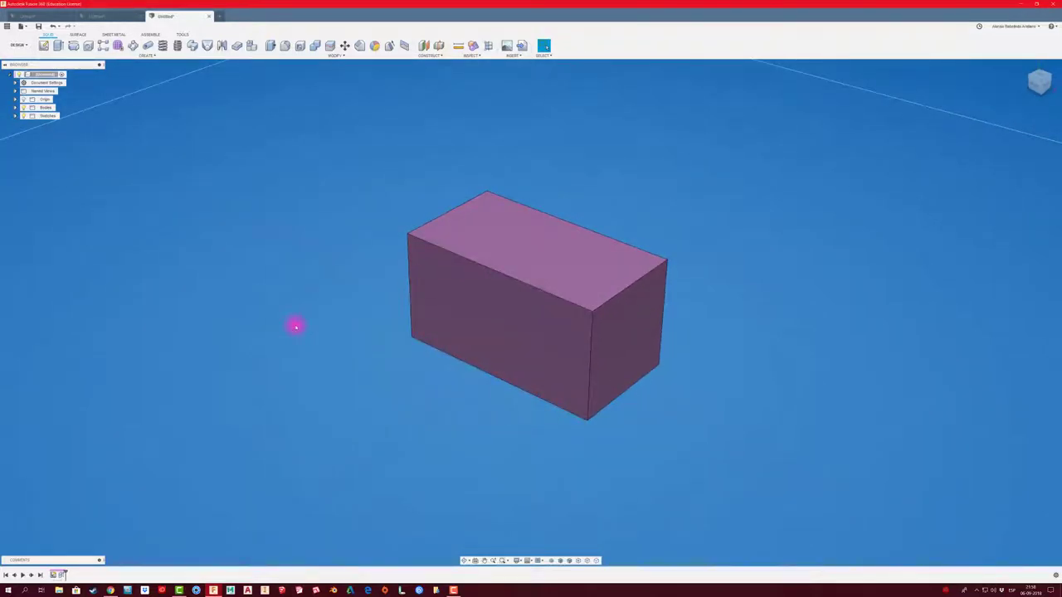
key(ctrl+z)
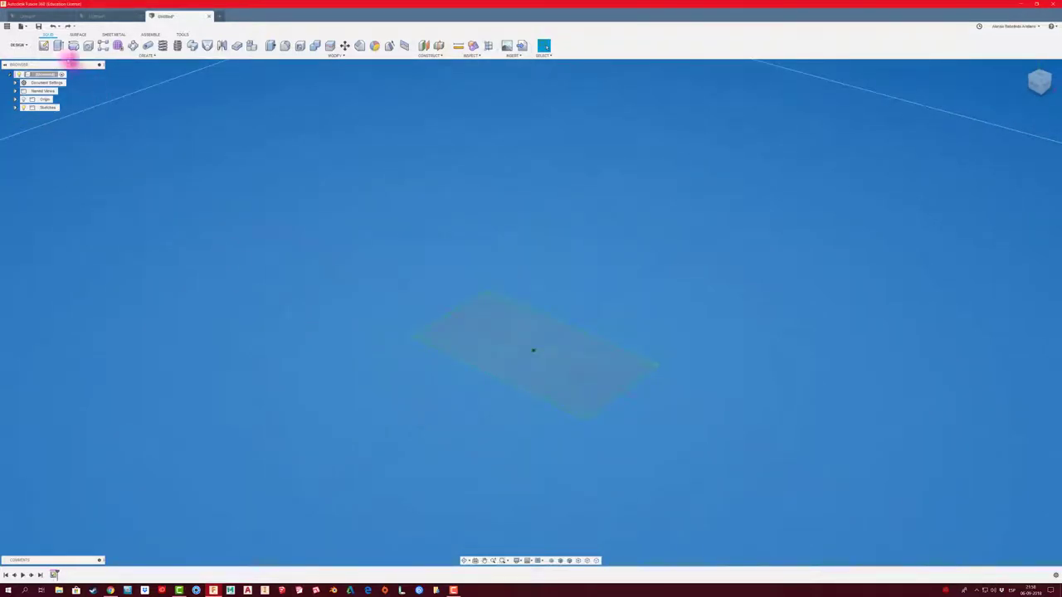
Step: Extrude the rectangle 30 mm into a solid box with a 3° taper angle
click(58, 44)
click(474, 333)
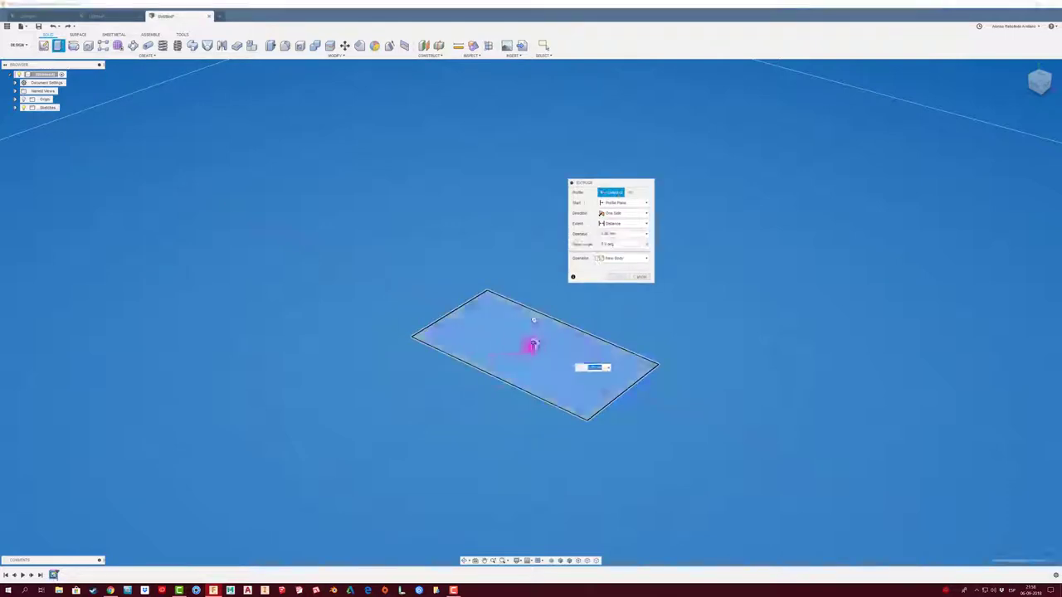
drag(535, 344, 535, 241)
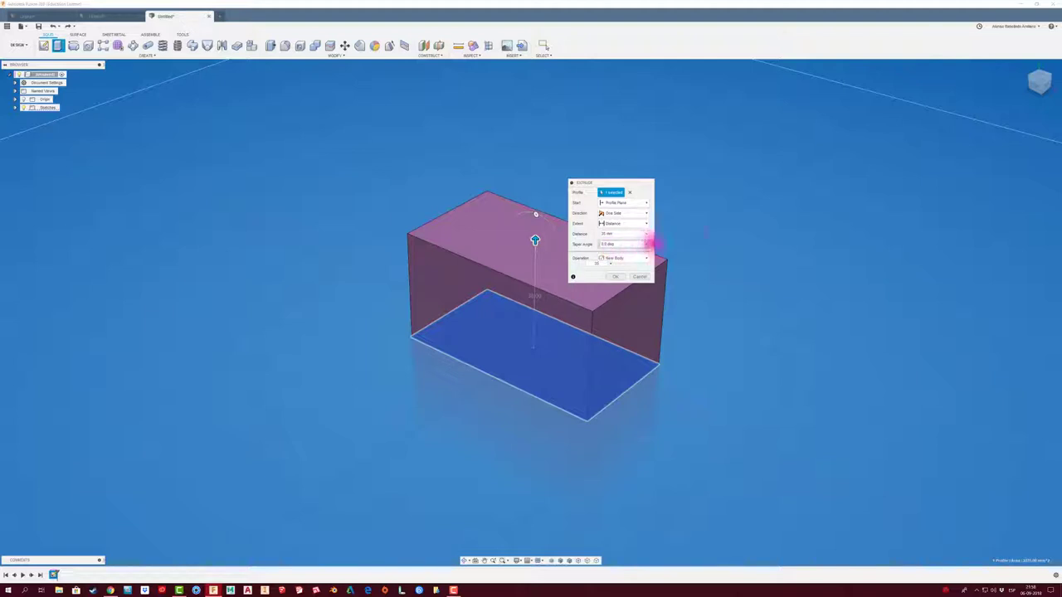
click(1039, 83)
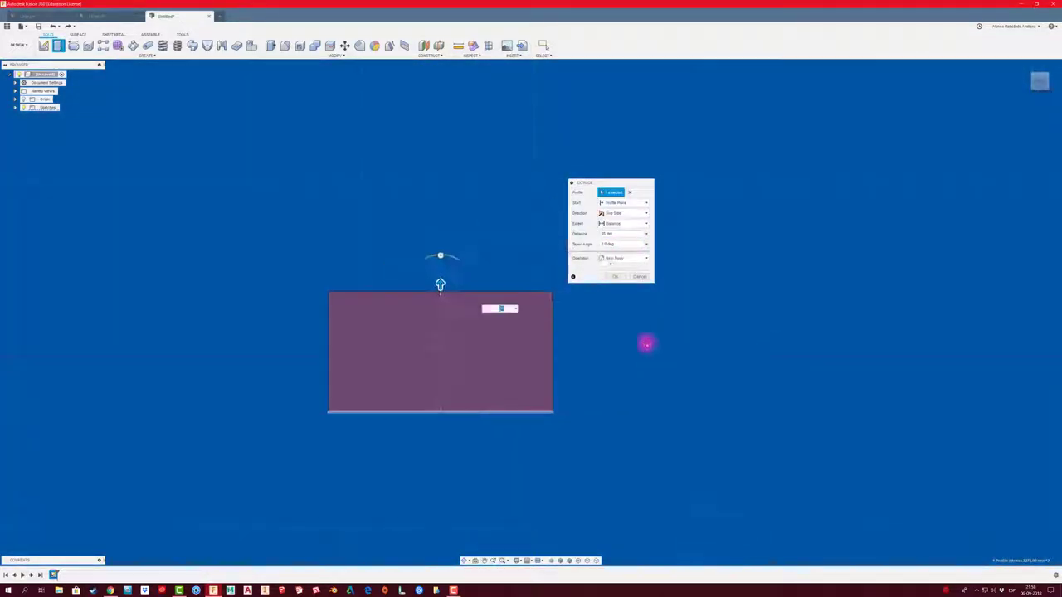
drag(616, 242, 583, 244)
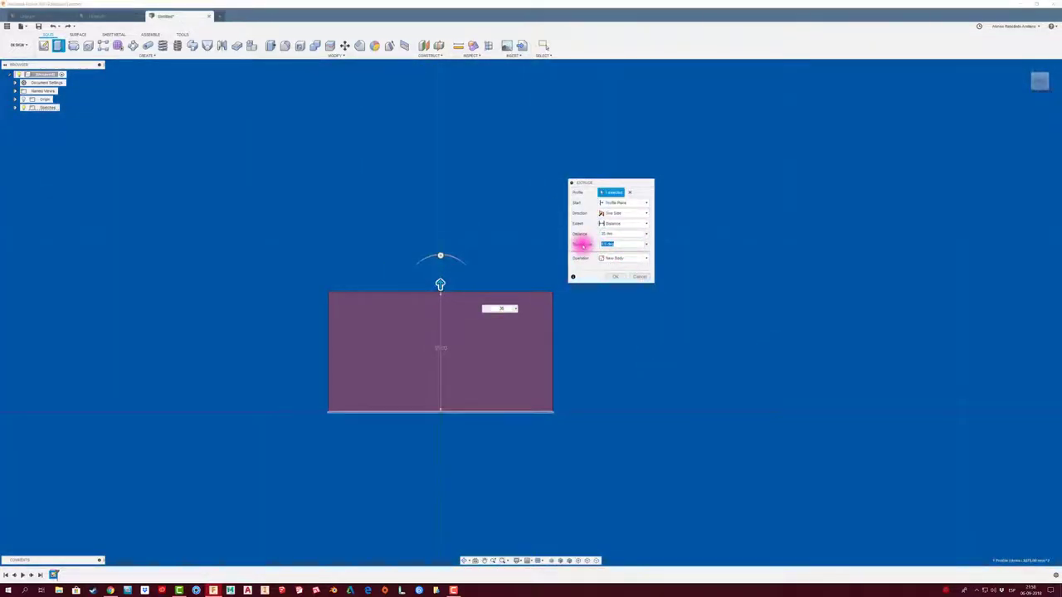
text(3)
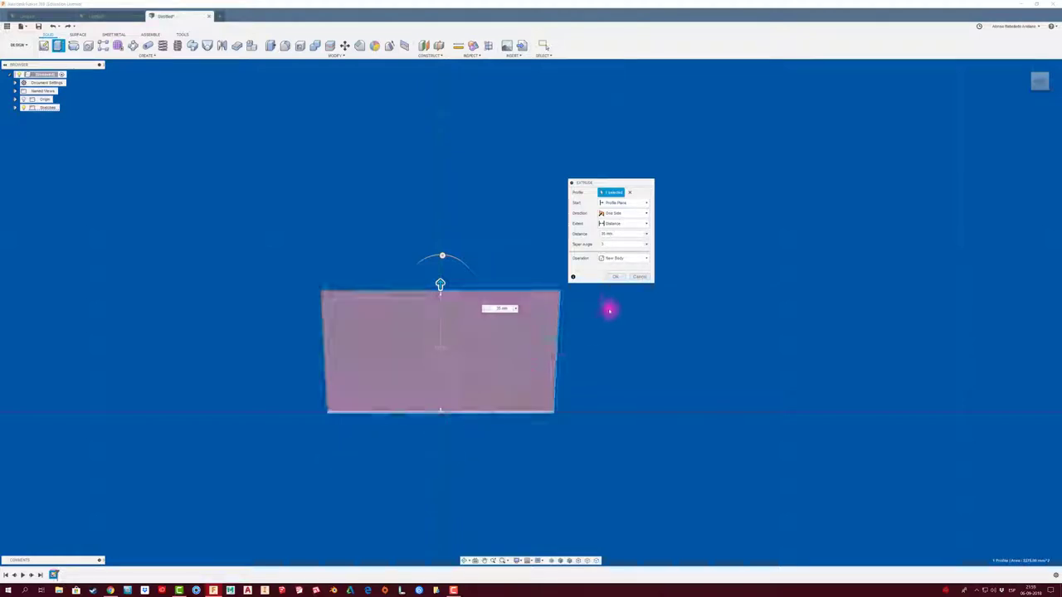
click(614, 276)
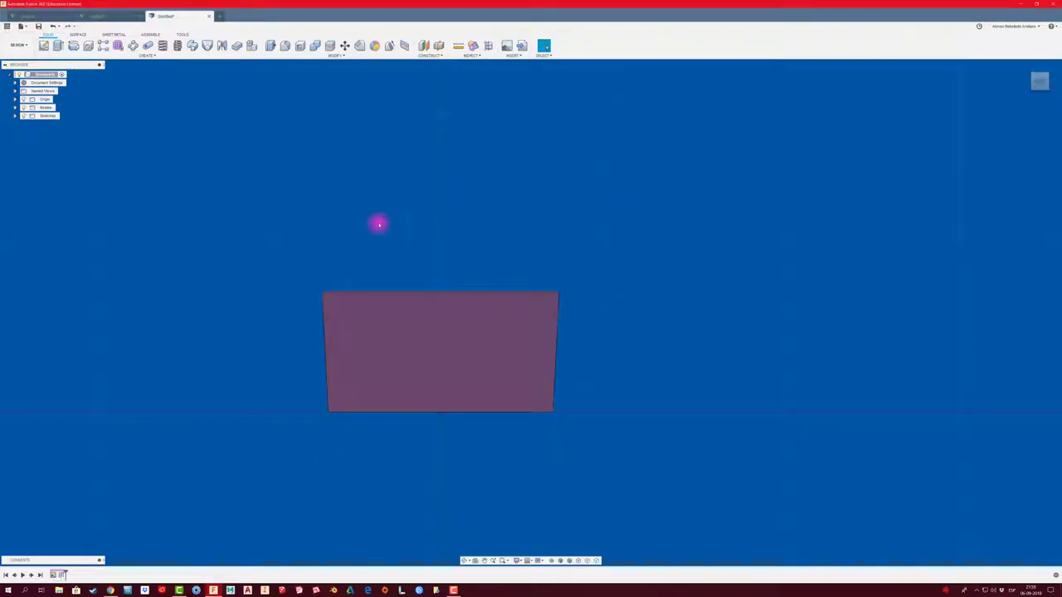
shift+middle_drag(331, 111, 306, 79)
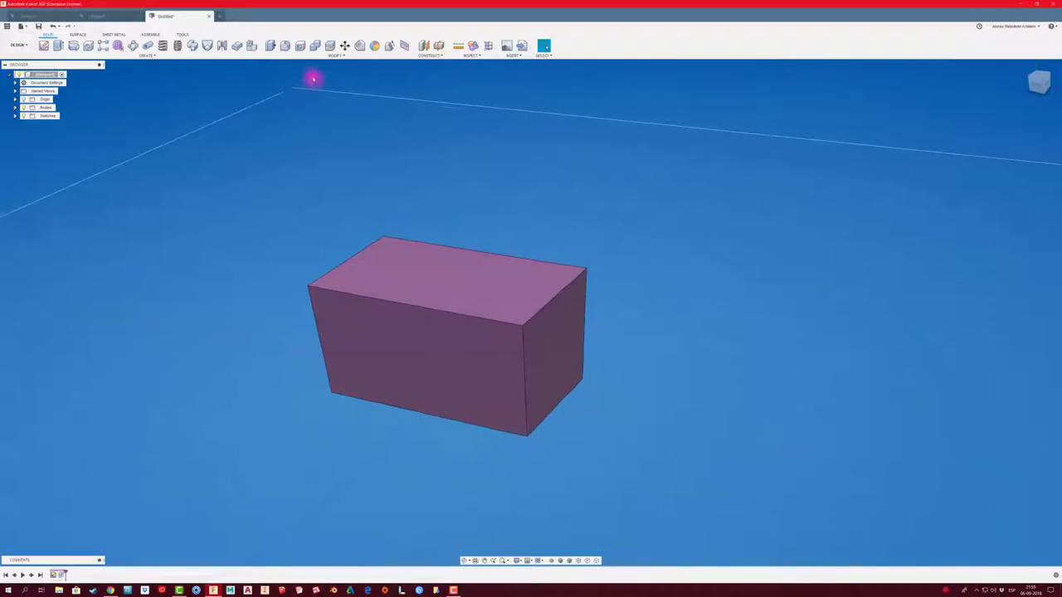
Step: Fillet the box's vertical corner and bottom edges, including the hidden ones on the far side
click(285, 45)
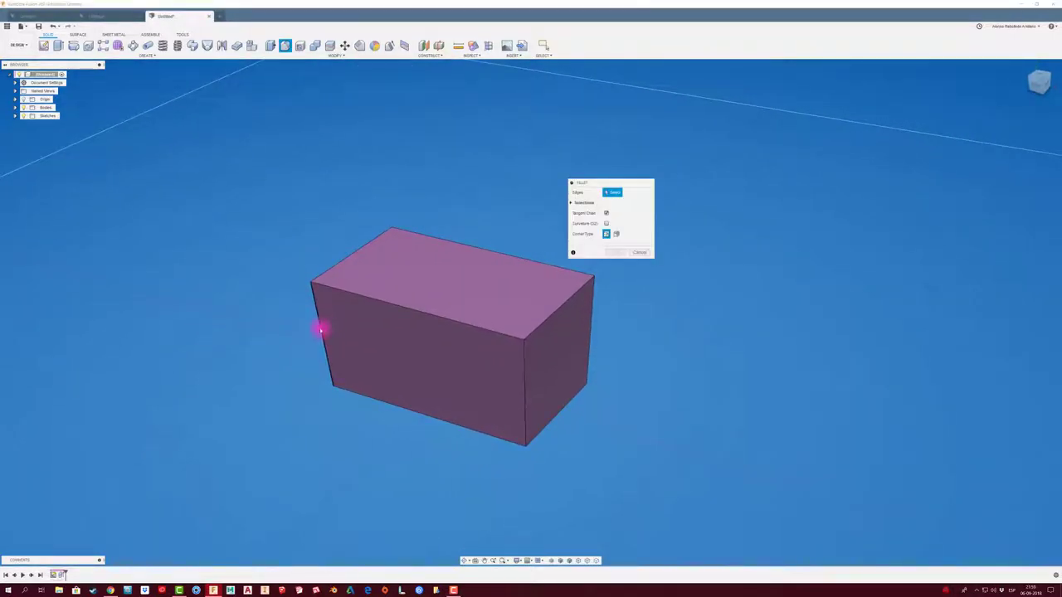
click(321, 331)
click(407, 409)
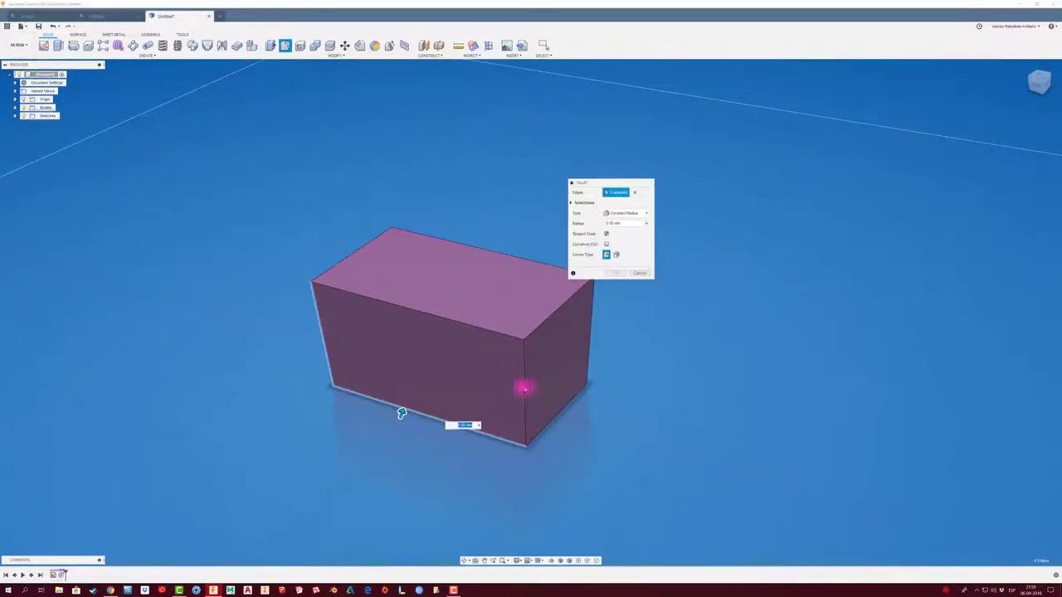
click(523, 389)
click(562, 411)
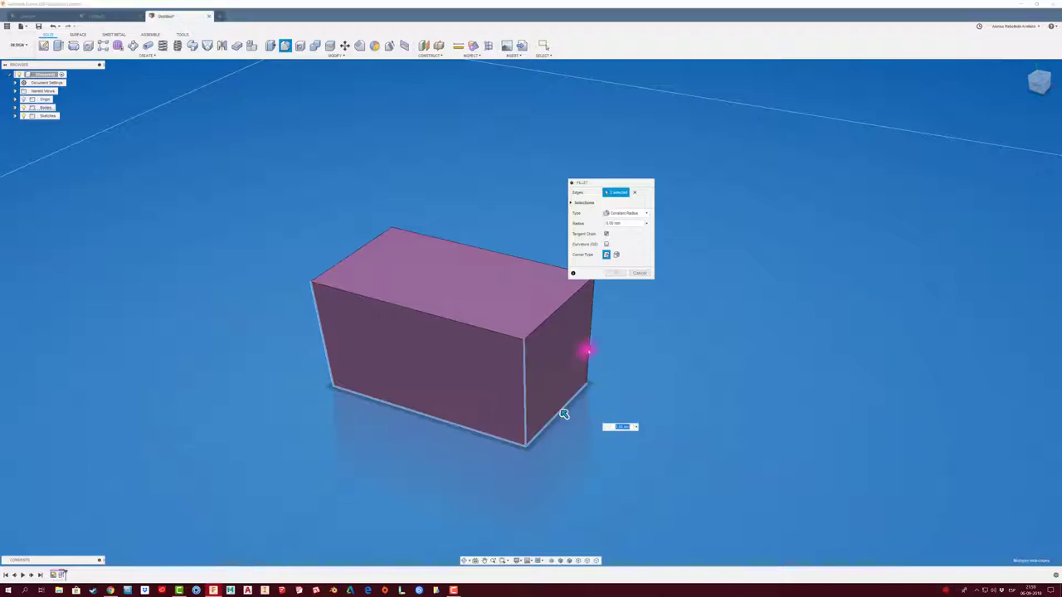
mouse_move(562, 412)
shift+middle_down()
mouse_move(479, 315)
mouse_move(462, 342)
mouse_move(535, 336)
mouse_move(523, 315)
mouse_move(426, 299)
shift+middle_up()
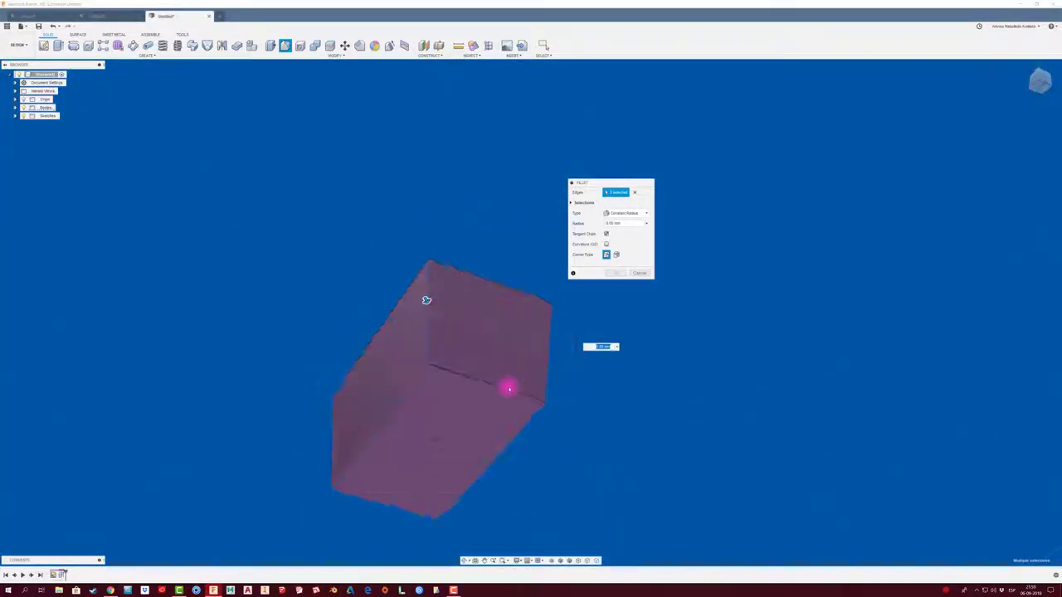
mouse_move(508, 390)
shift+middle_down()
mouse_move(382, 374)
mouse_move(327, 470)
mouse_move(344, 476)
mouse_move(368, 434)
mouse_move(348, 413)
mouse_move(367, 403)
mouse_move(535, 395)
mouse_move(531, 327)
mouse_move(550, 380)
shift+middle_up()
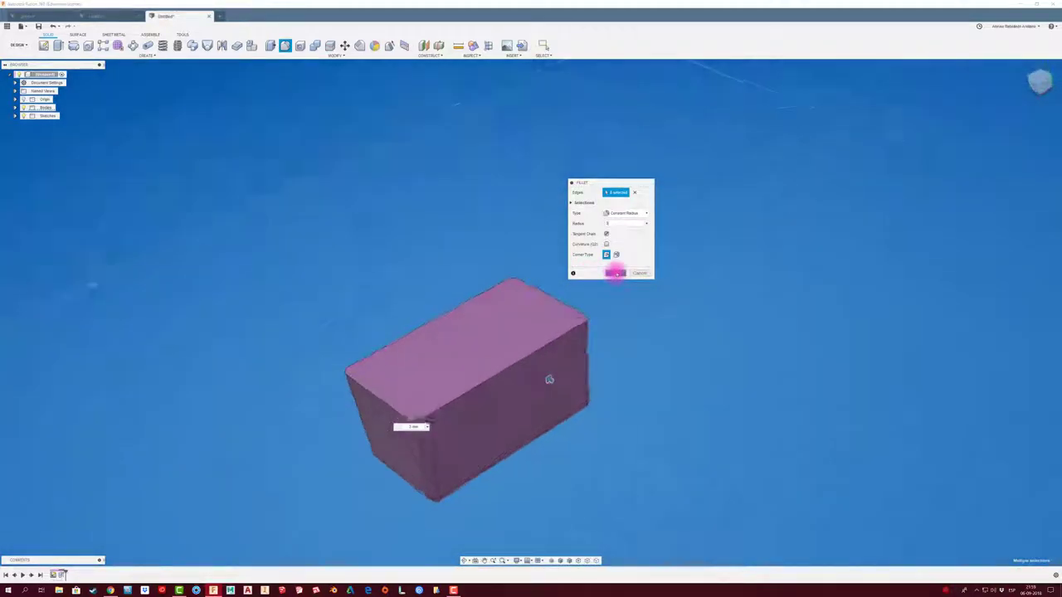
click(615, 274)
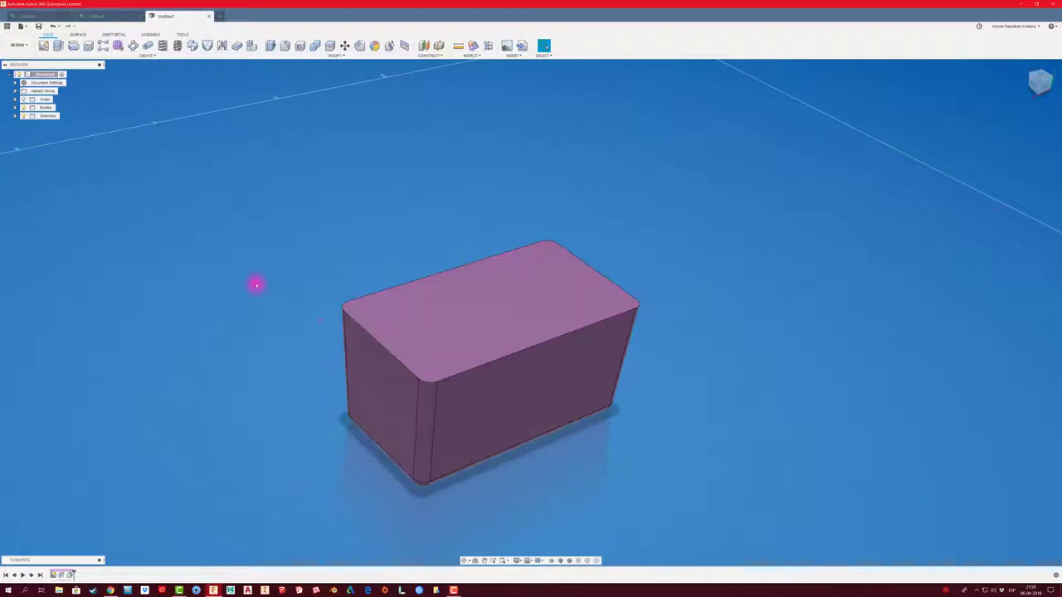
Step: Expand the Origin folder and start a sketch on a vertical origin plane through the box
shift+middle_drag(254, 283, 261, 244)
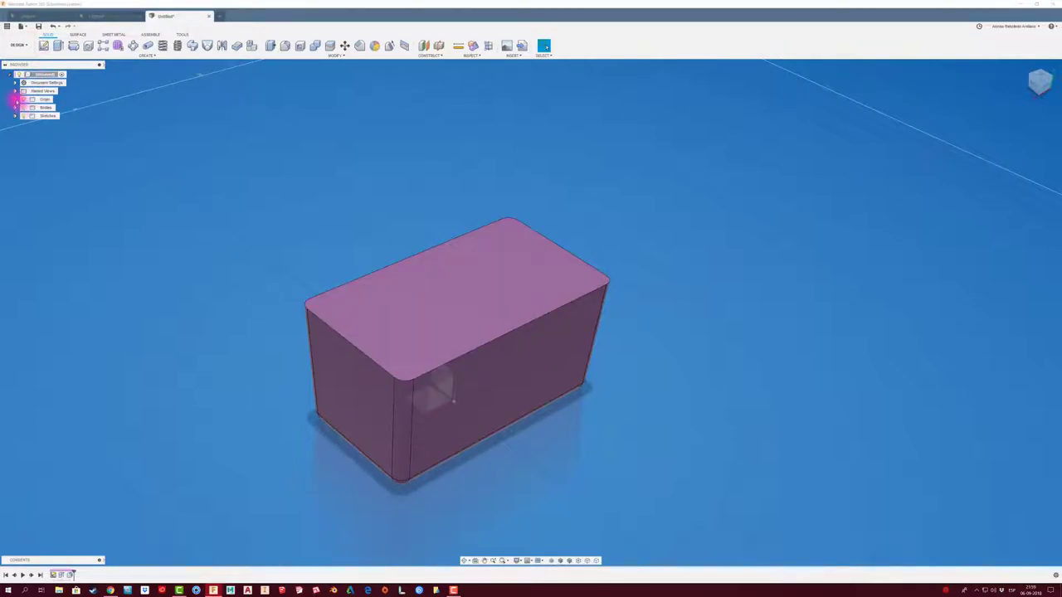
click(15, 99)
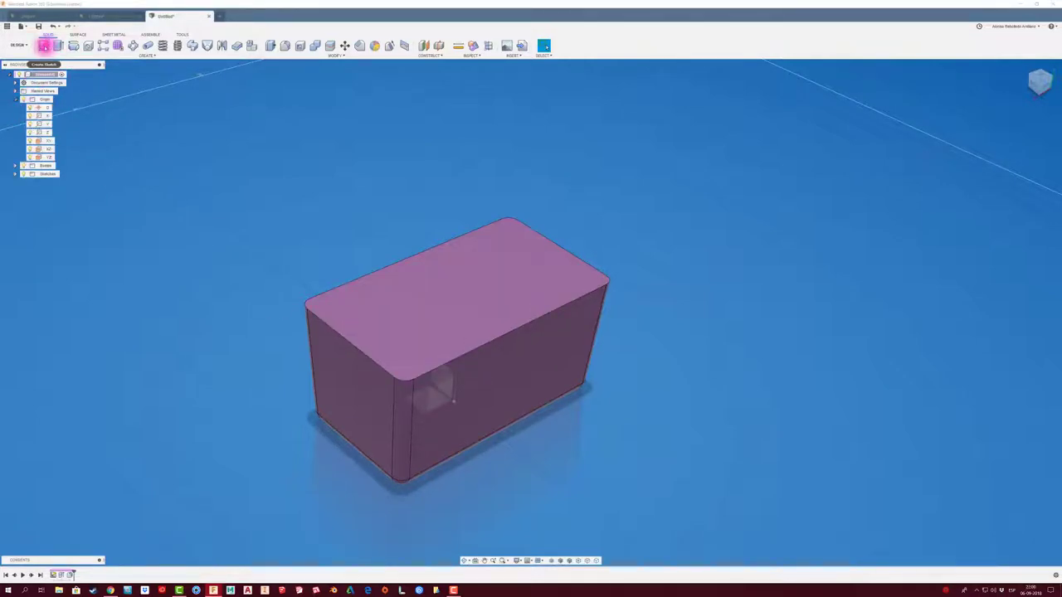
click(43, 44)
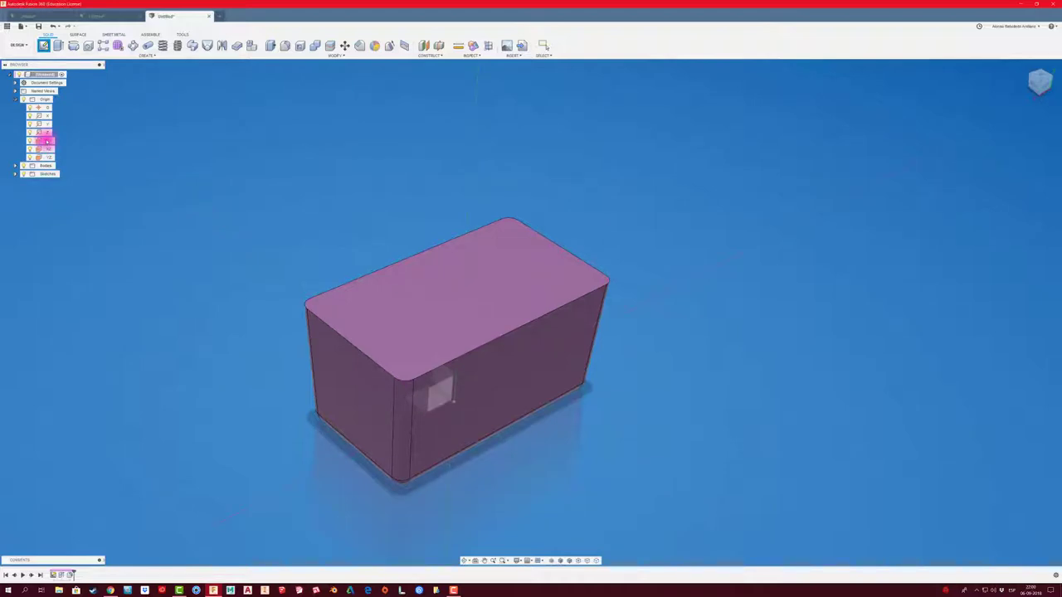
click(45, 141)
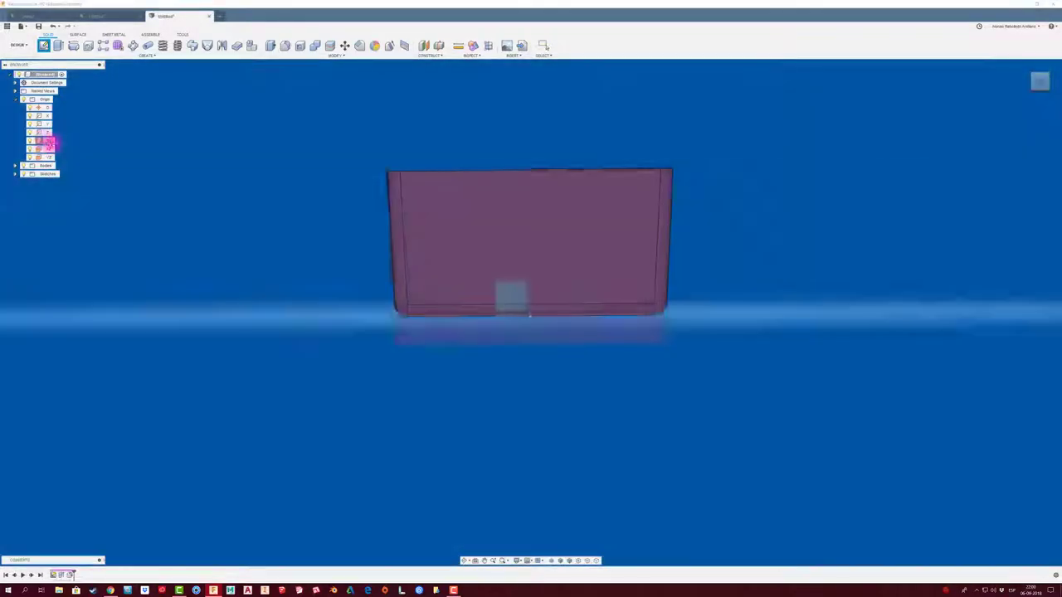
Step: Slice the body and draw a small two-point rectangle at the box's top outer corner
click(756, 197)
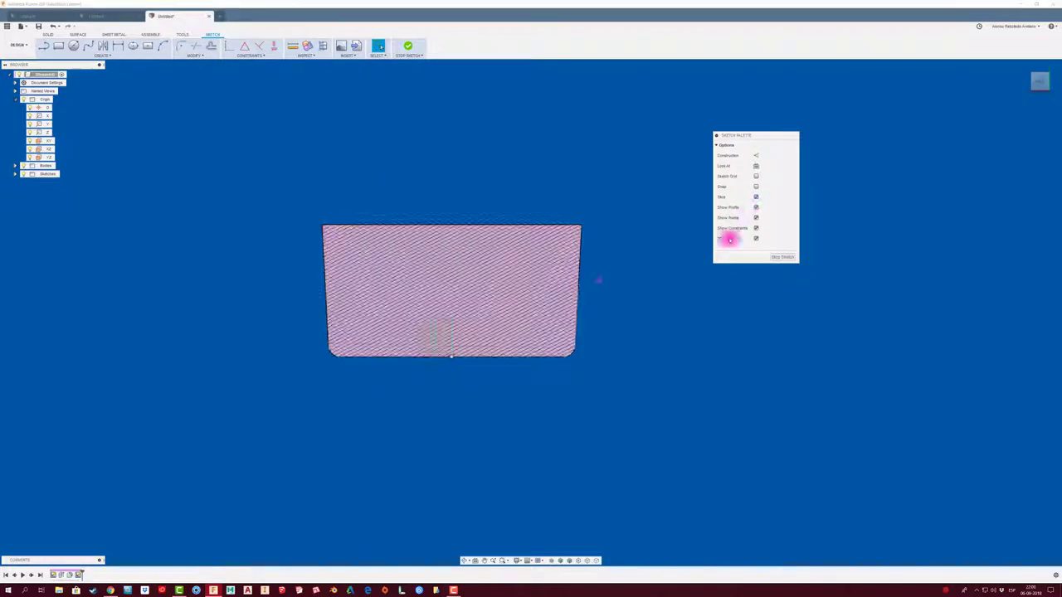
scroll(604, 286, up, 3)
click(147, 45)
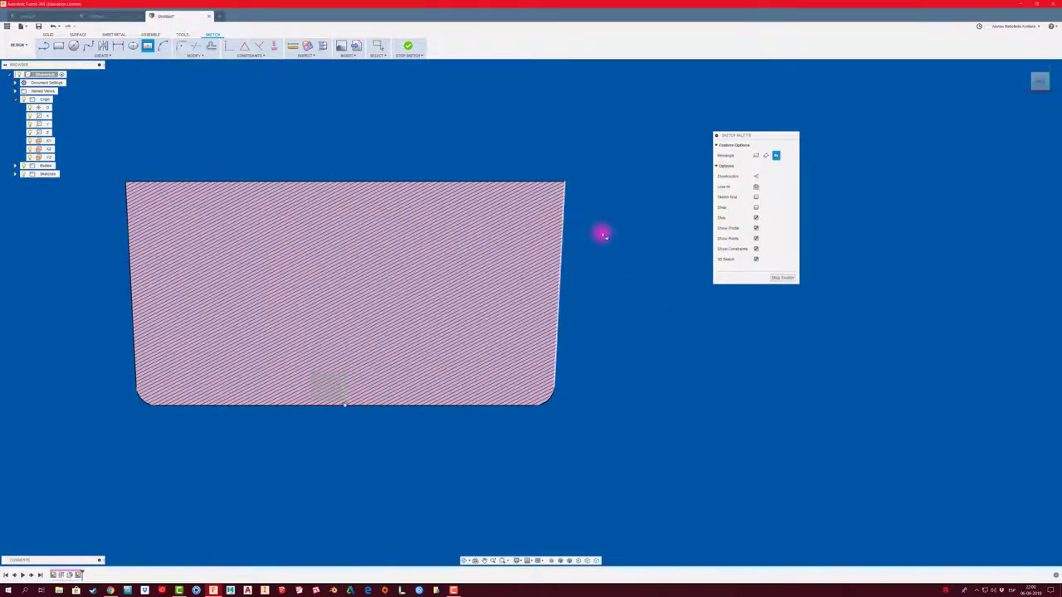
click(588, 220)
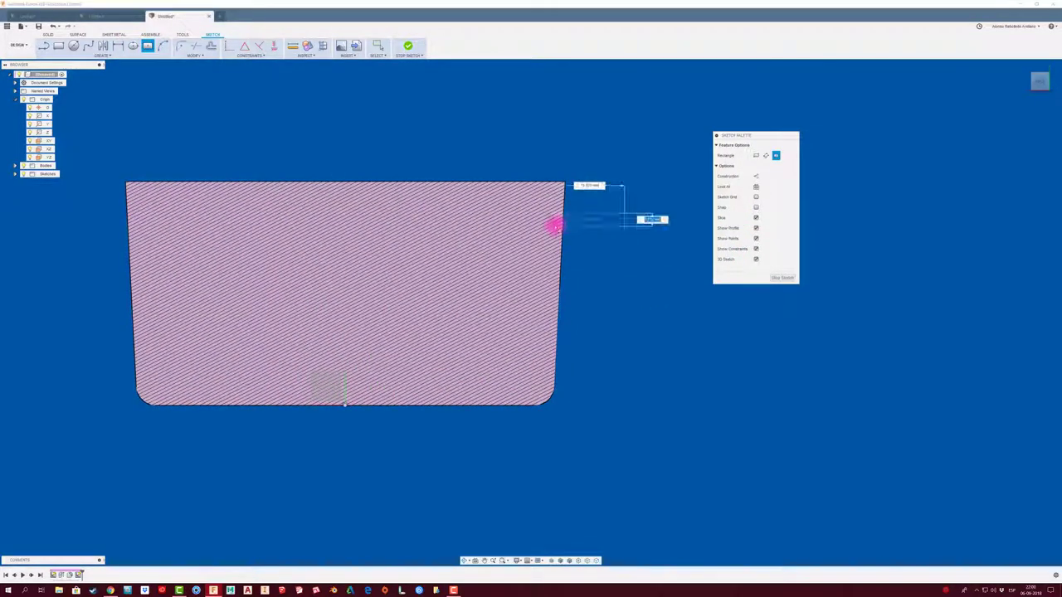
click(59, 45)
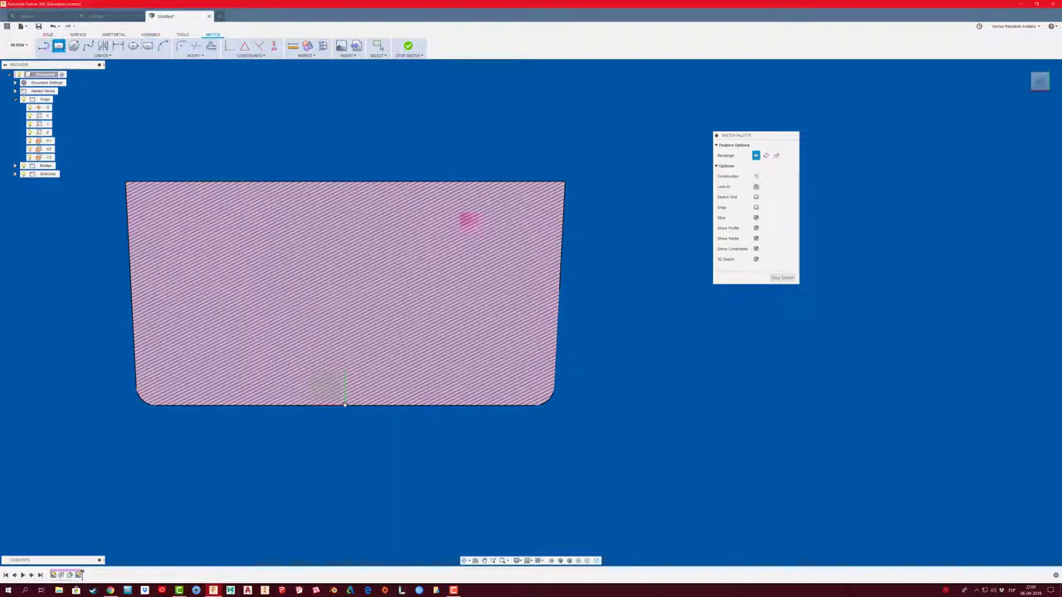
click(592, 221)
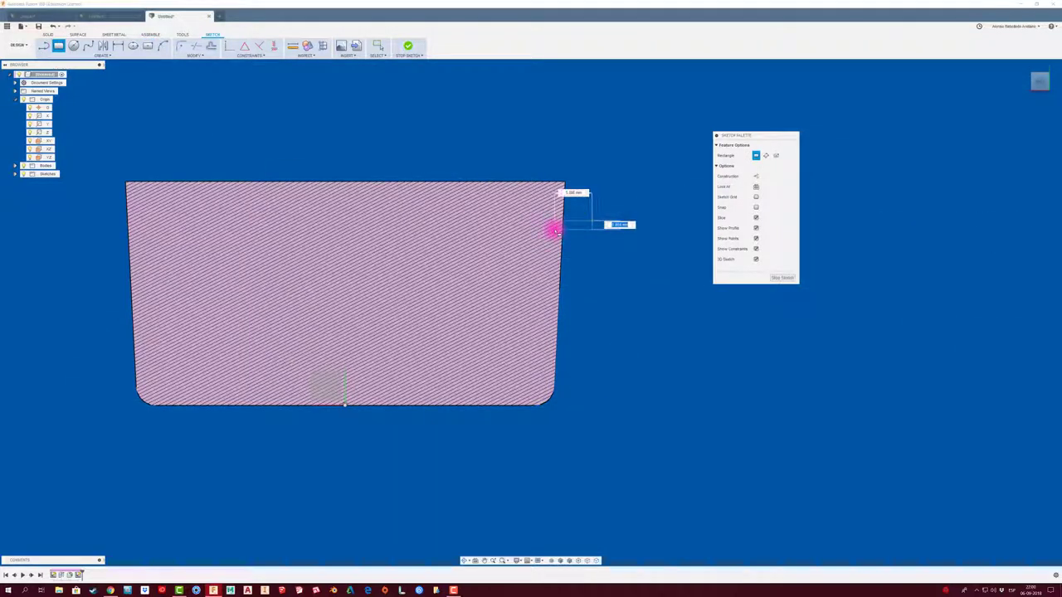
click(554, 228)
click(775, 277)
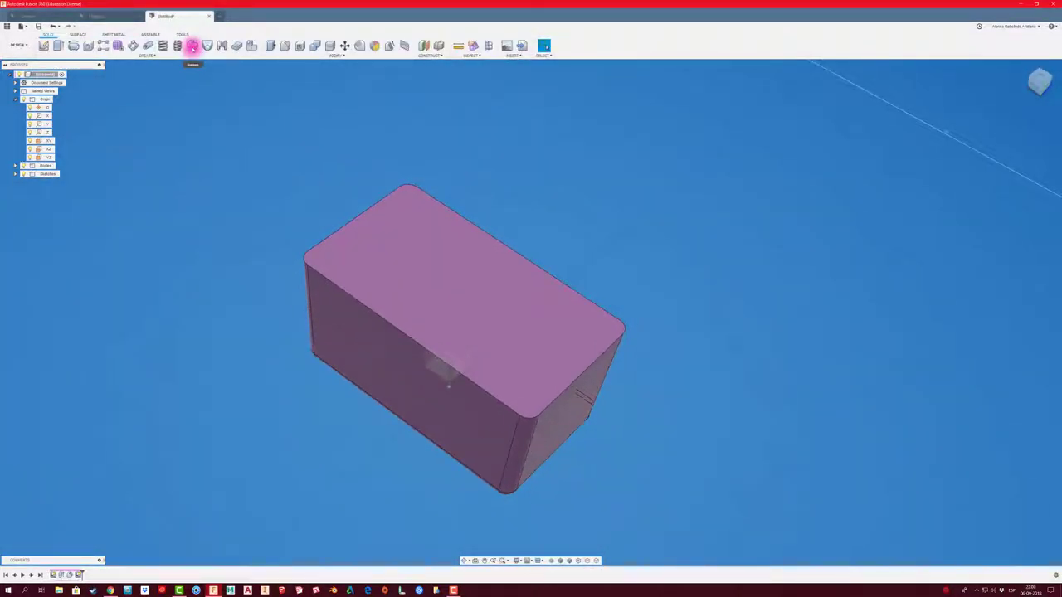
Step: Sweep the small rectangle along the box's top edge loop as a Join to form the flange
click(193, 47)
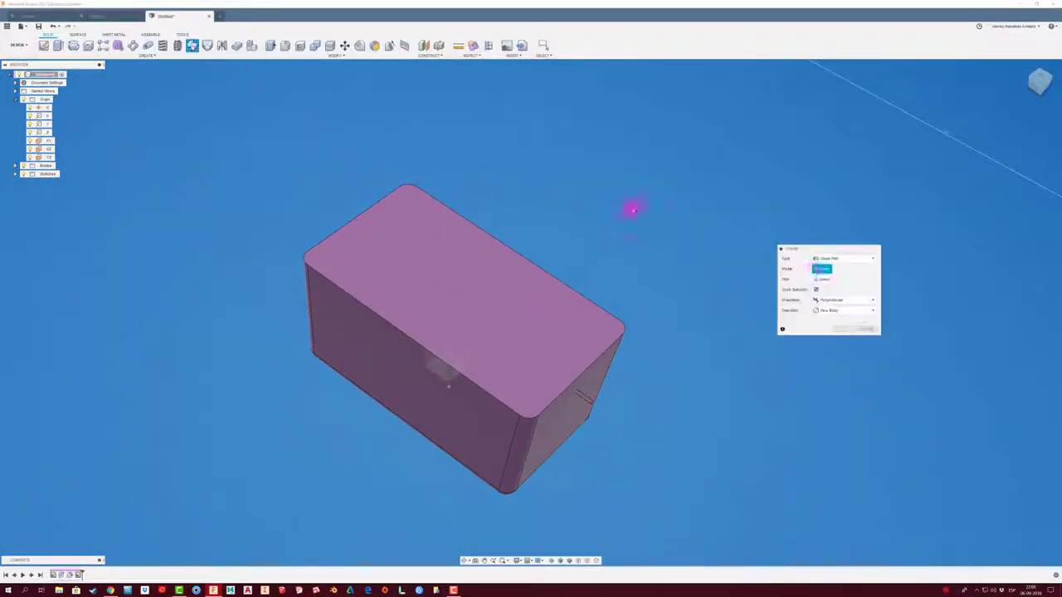
click(589, 399)
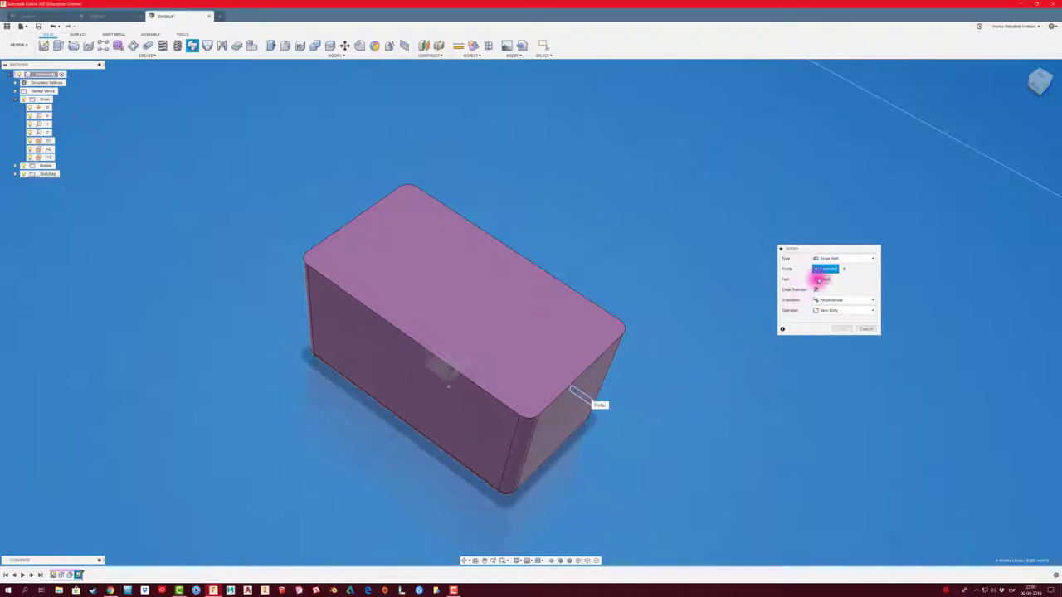
click(820, 278)
click(590, 303)
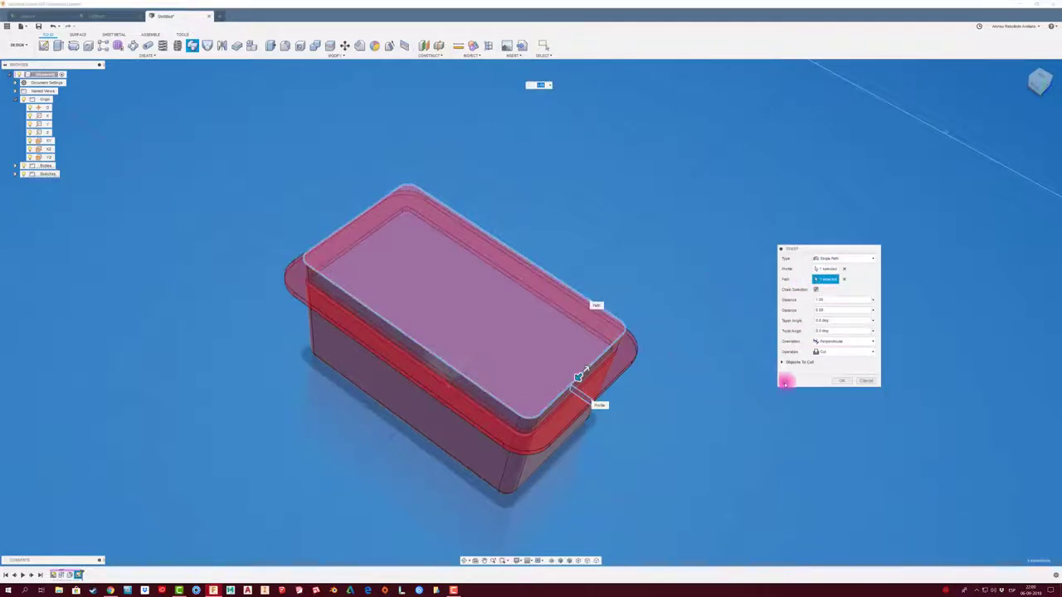
click(842, 352)
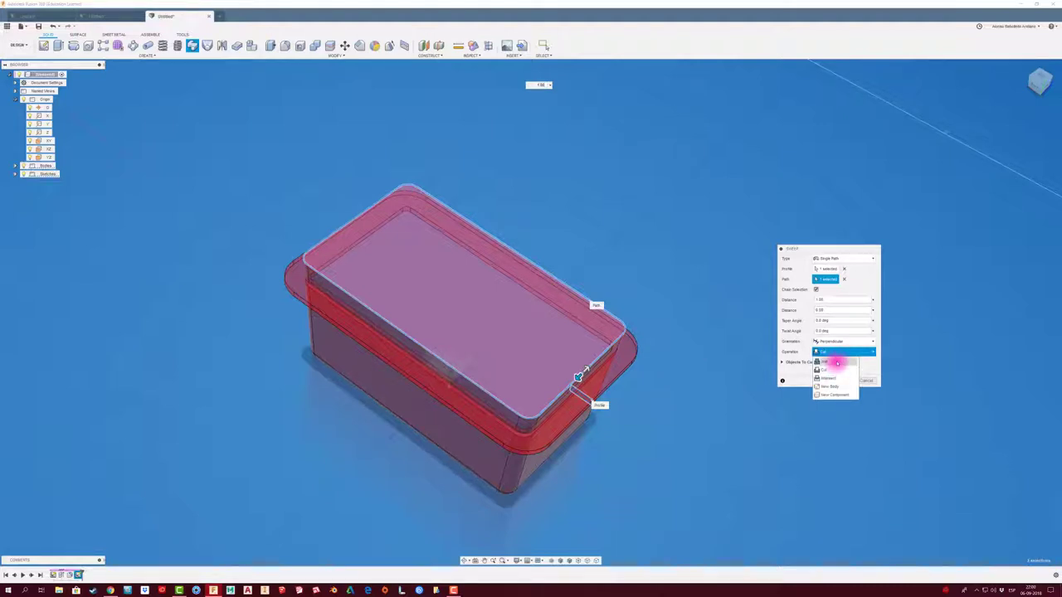
click(837, 363)
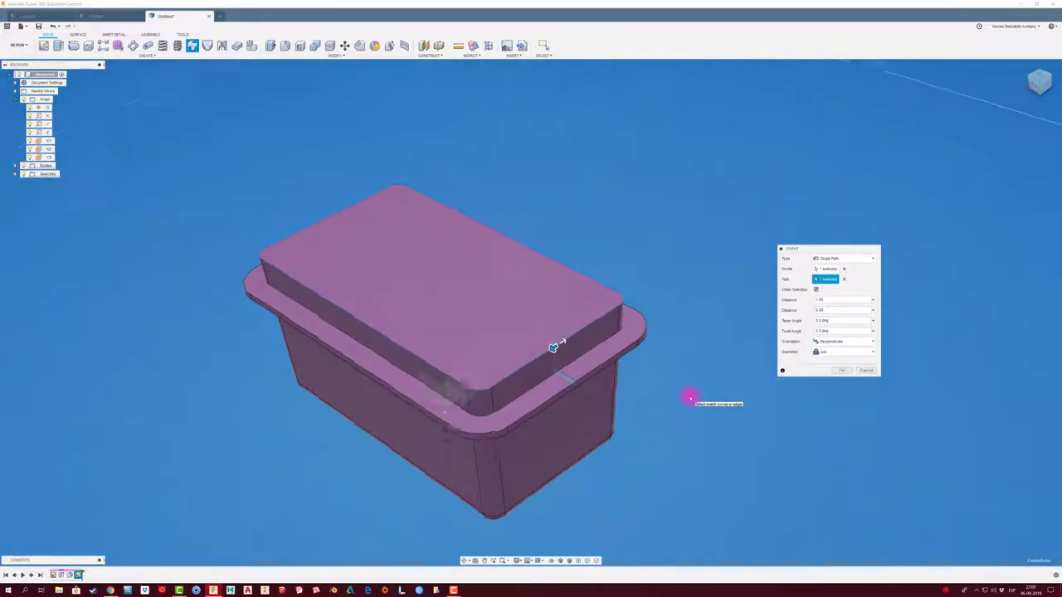
click(840, 371)
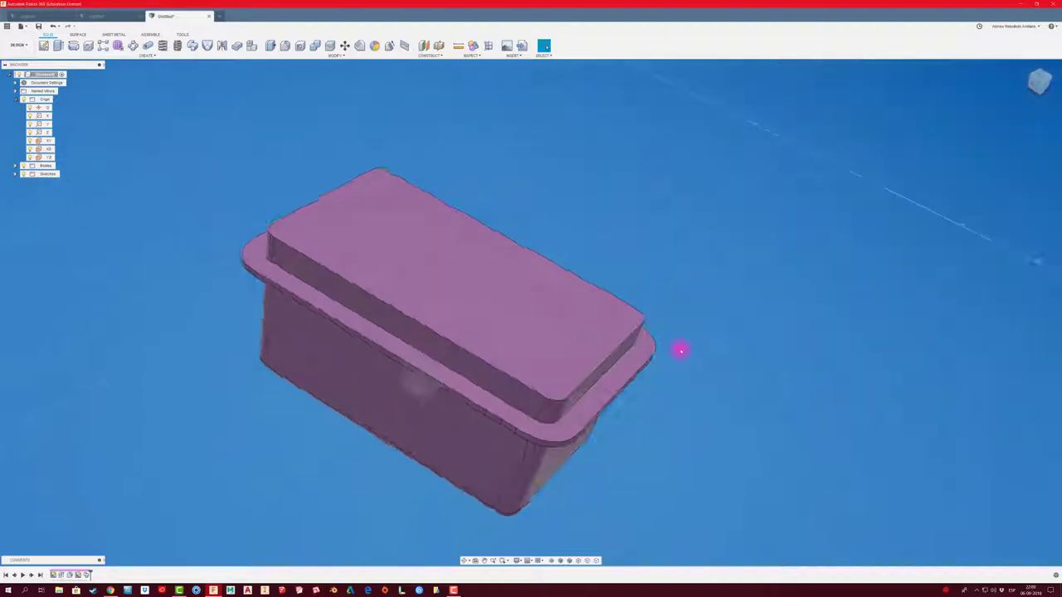
mouse_move(680, 351)
shift+middle_down()
mouse_move(479, 325)
mouse_move(272, 223)
mouse_move(315, 194)
mouse_move(268, 142)
mouse_move(278, 116)
shift+middle_up()
Step: Shell the box by removing its top face, keeping the default inside thickness
click(300, 45)
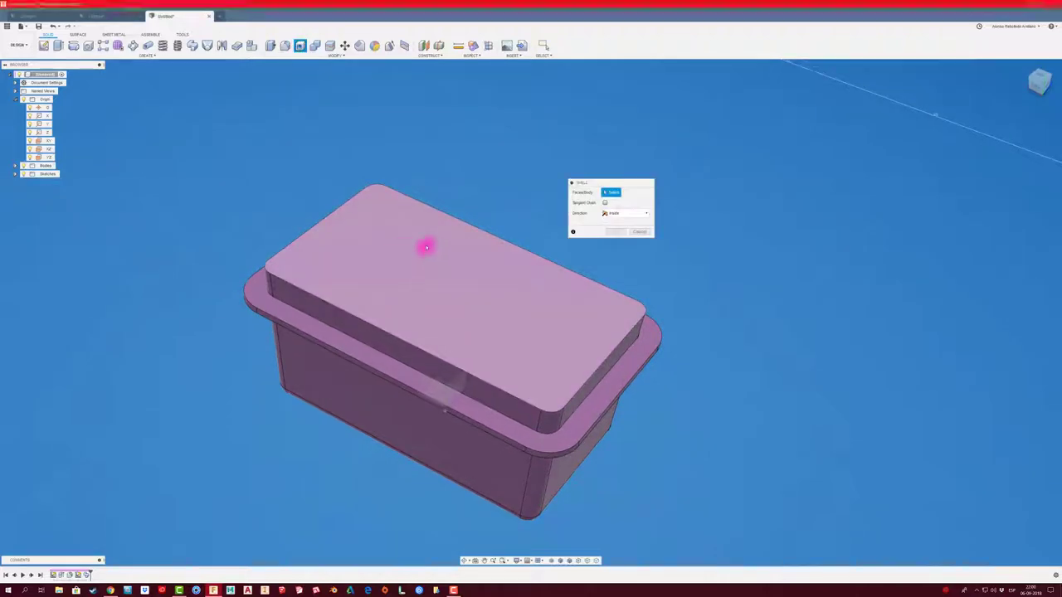
click(426, 246)
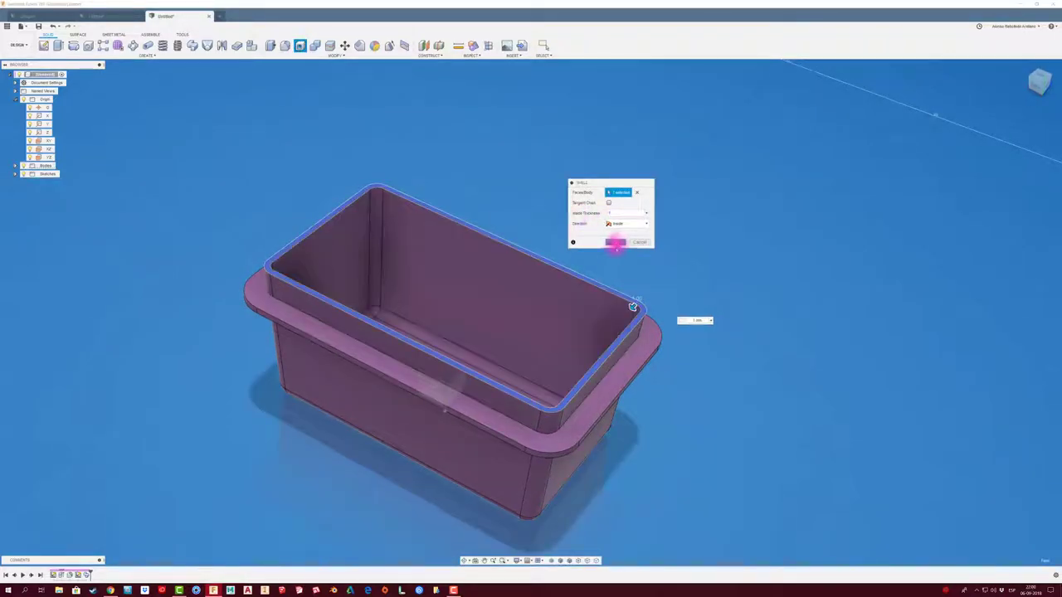
click(615, 242)
mouse_move(606, 249)
shift+middle_down()
mouse_move(545, 280)
mouse_move(374, 293)
mouse_move(346, 275)
mouse_move(293, 397)
mouse_move(403, 327)
mouse_move(372, 327)
mouse_move(640, 373)
mouse_move(277, 341)
mouse_move(213, 308)
mouse_move(201, 387)
mouse_move(158, 356)
shift+middle_up()
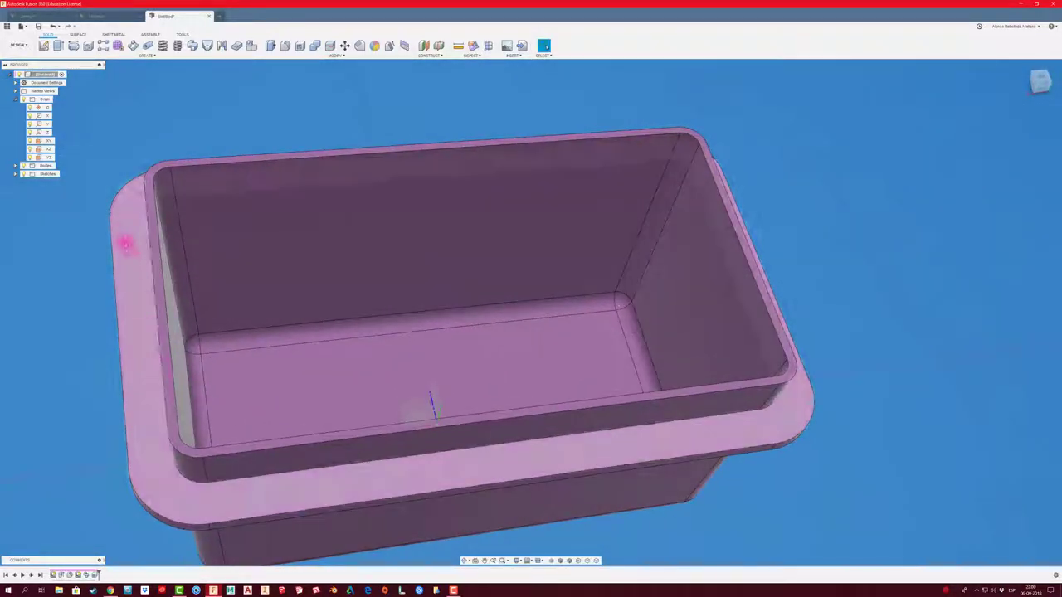
mouse_move(125, 242)
shift+middle_down()
mouse_move(351, 441)
mouse_move(308, 403)
mouse_move(323, 373)
mouse_move(456, 410)
mouse_move(296, 302)
mouse_move(234, 214)
shift+middle_up()
Step: Sketch on the top face and offset the inner rectangle further inward
shift+middle_drag(252, 224, 398, 273)
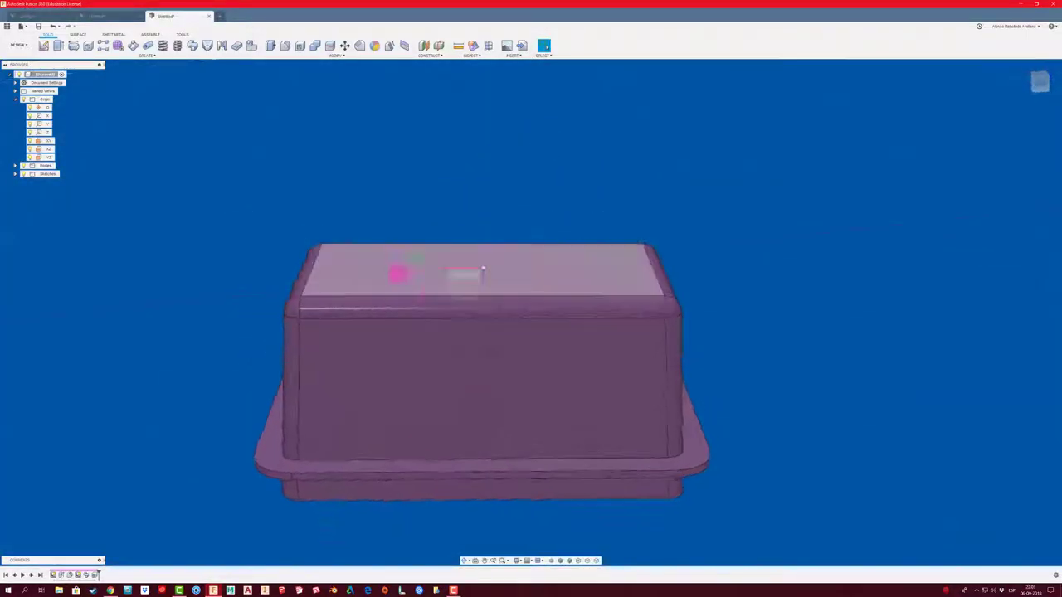
click(49, 45)
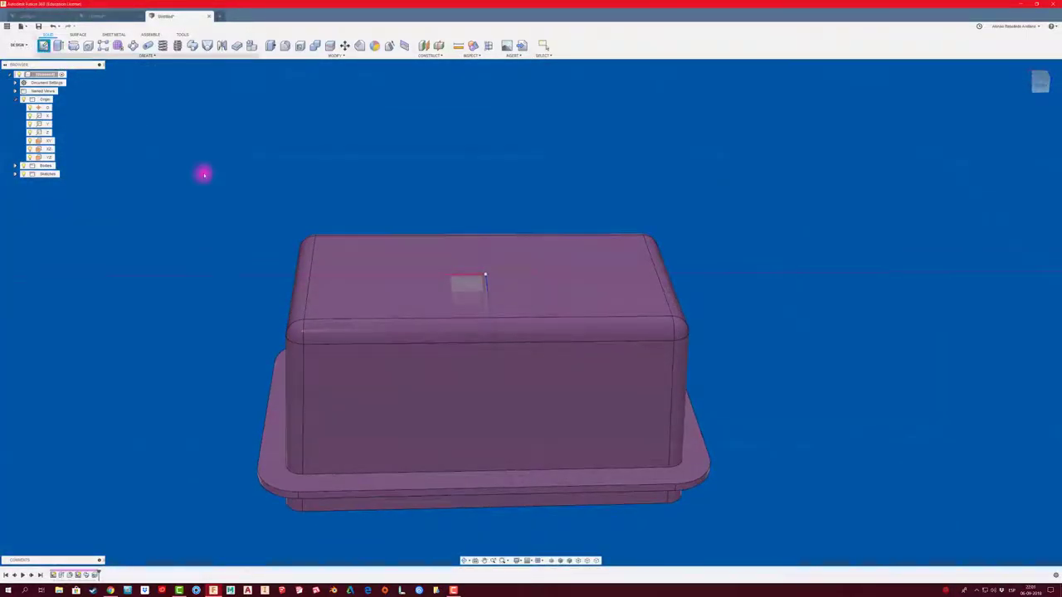
click(393, 258)
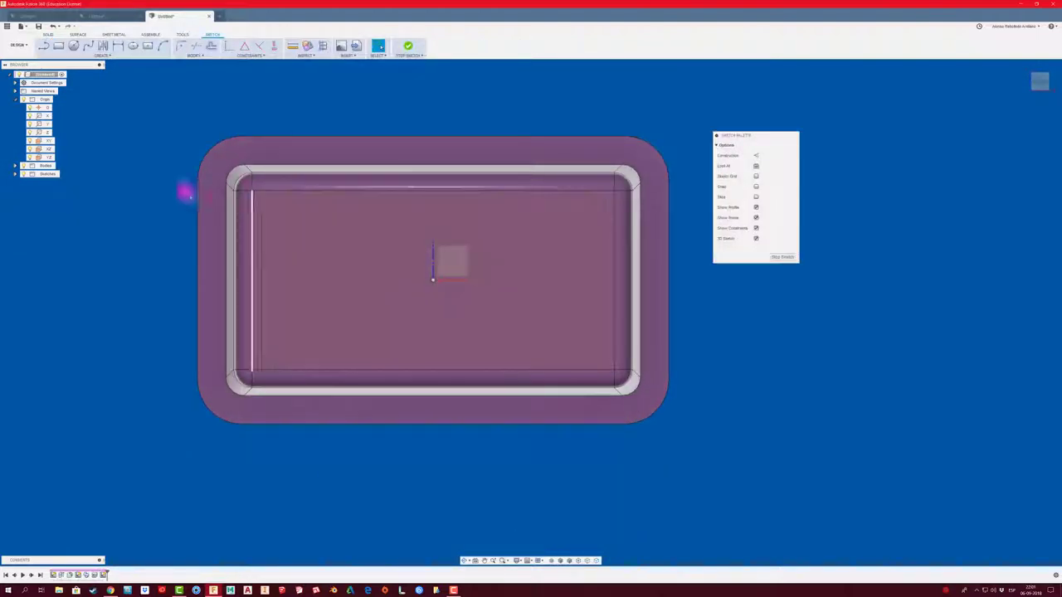
click(212, 47)
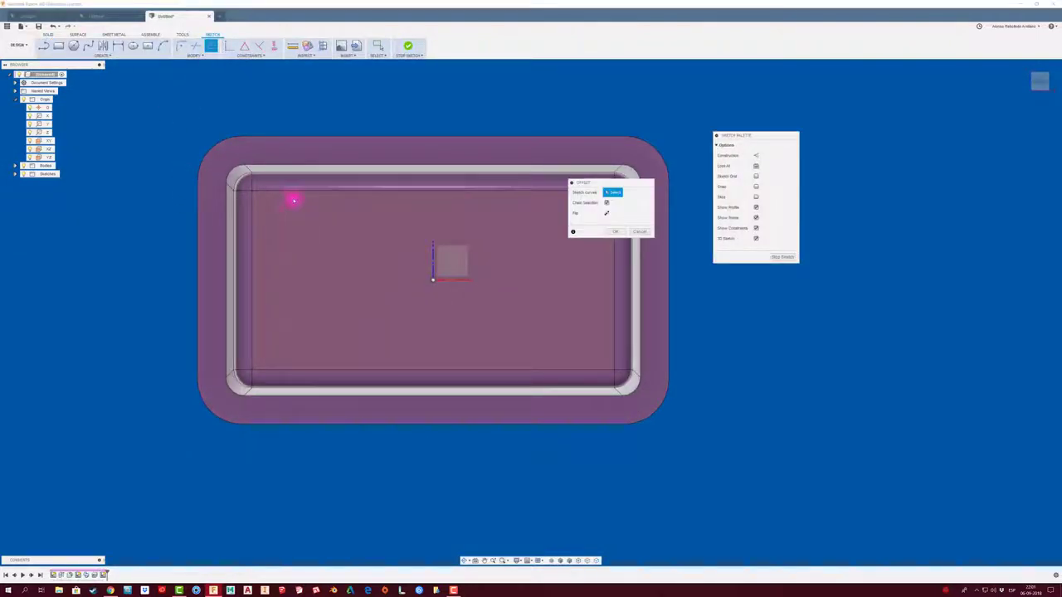
click(296, 184)
drag(295, 184, 296, 197)
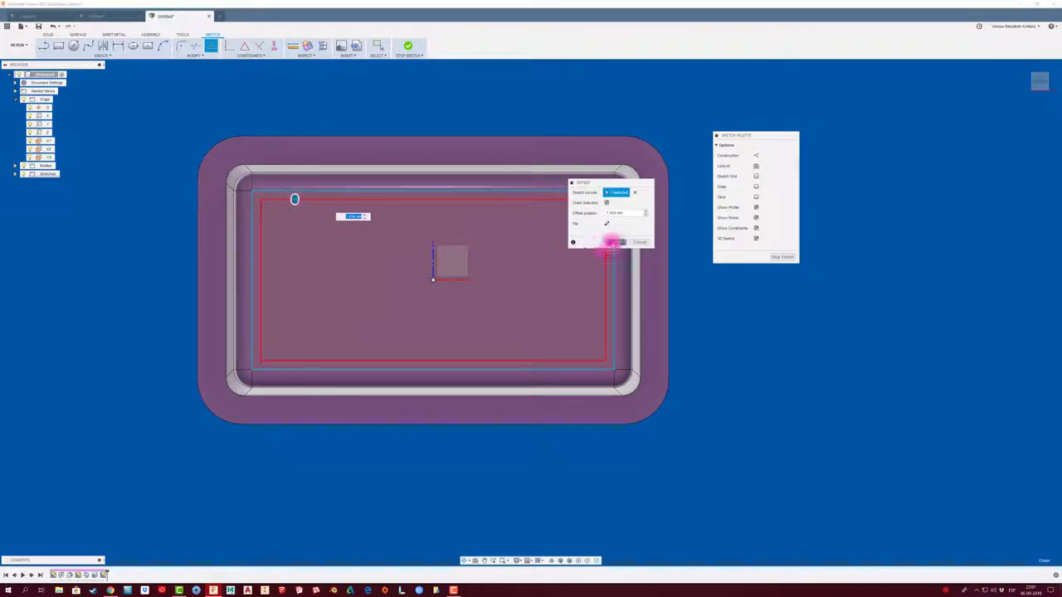
click(612, 242)
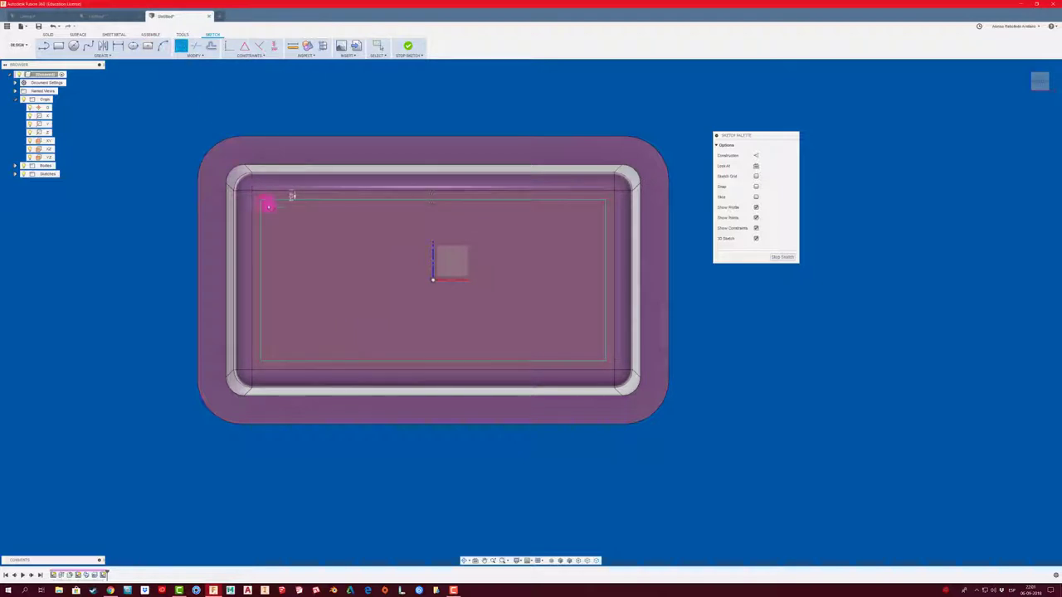
Step: Fillet all four corners of the offset rectangle at R10 and finish the sketch
click(272, 200)
click(262, 207)
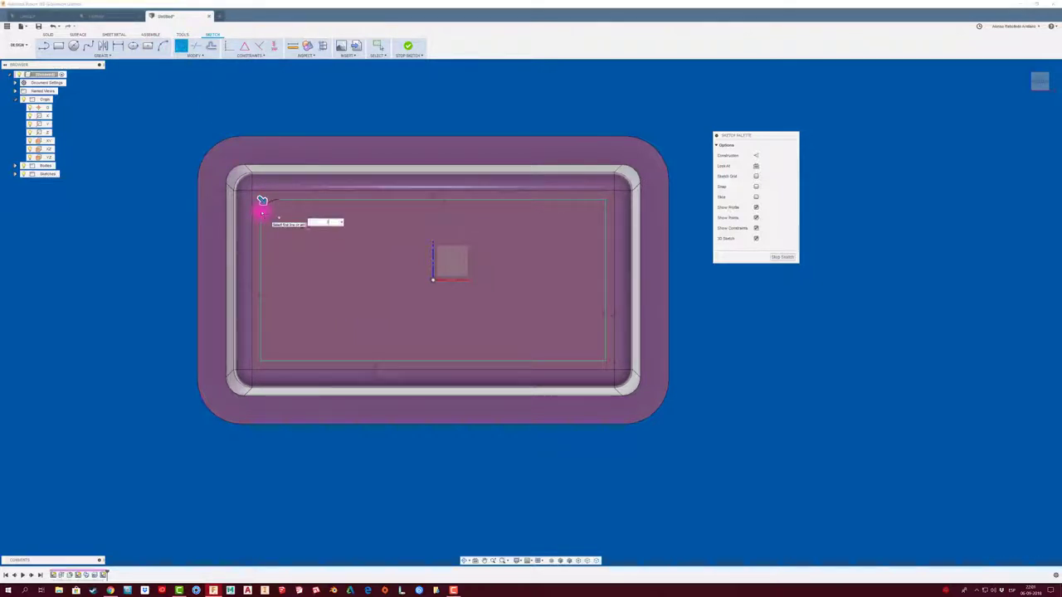
click(261, 343)
click(273, 360)
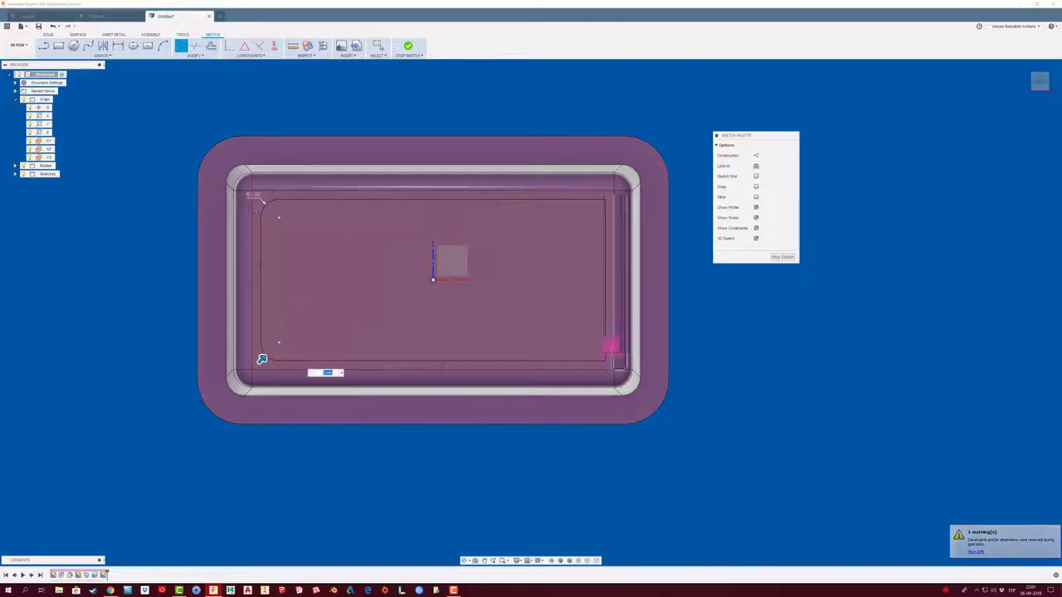
click(586, 360)
click(599, 251)
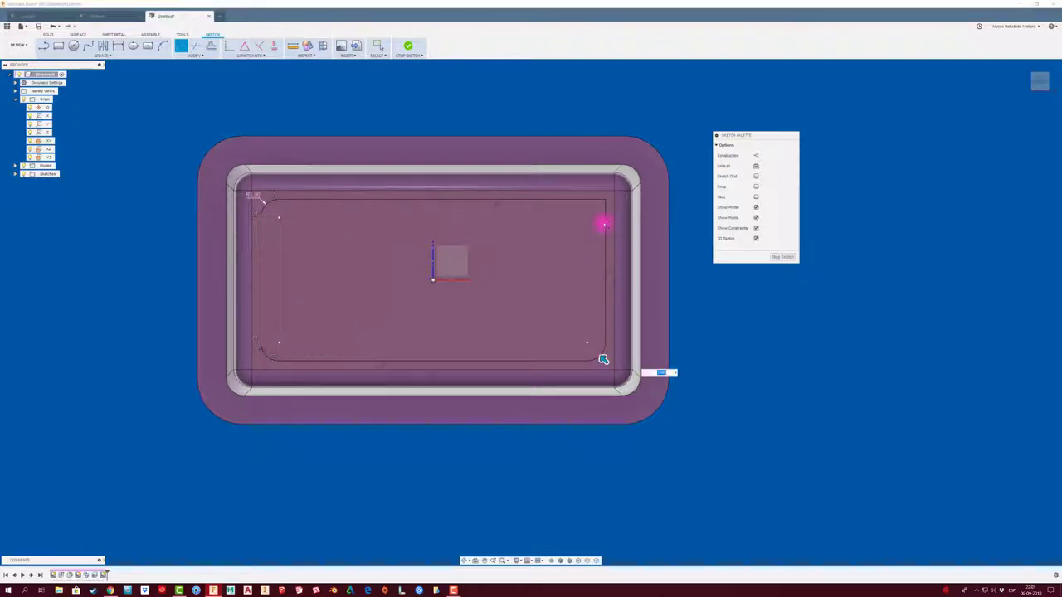
click(604, 221)
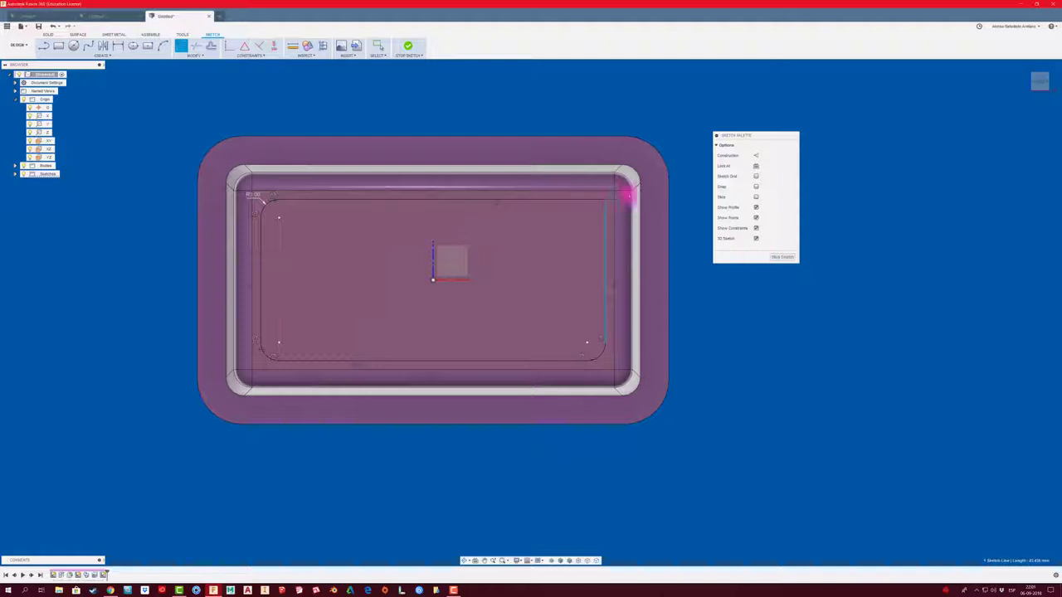
click(600, 199)
click(780, 257)
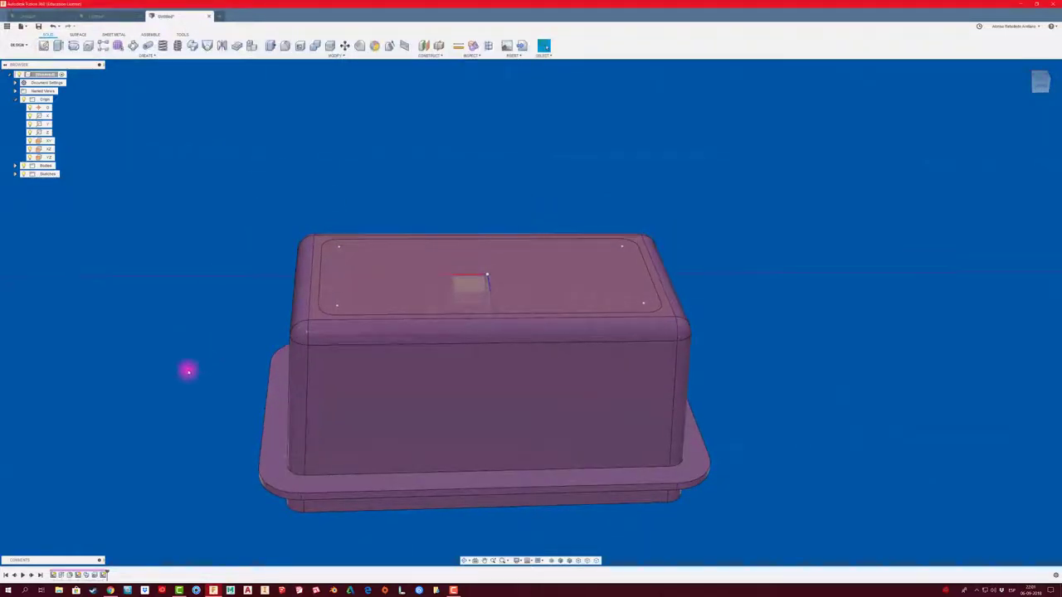
Step: Edit the base sketch to add a second outline offset 1 mm inside, then finish it and begin extruding
right_click(100, 573)
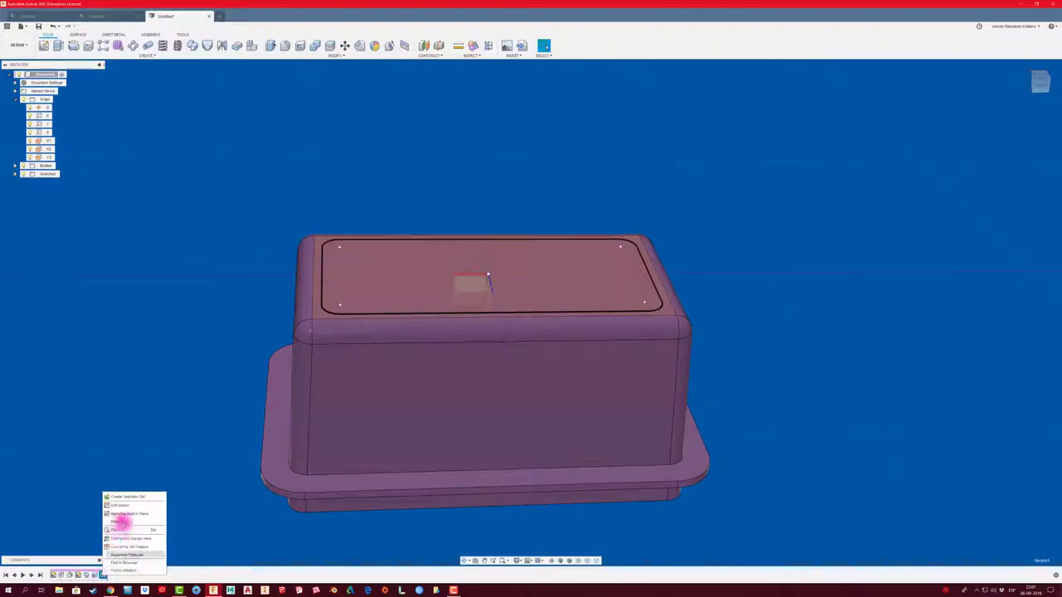
click(133, 500)
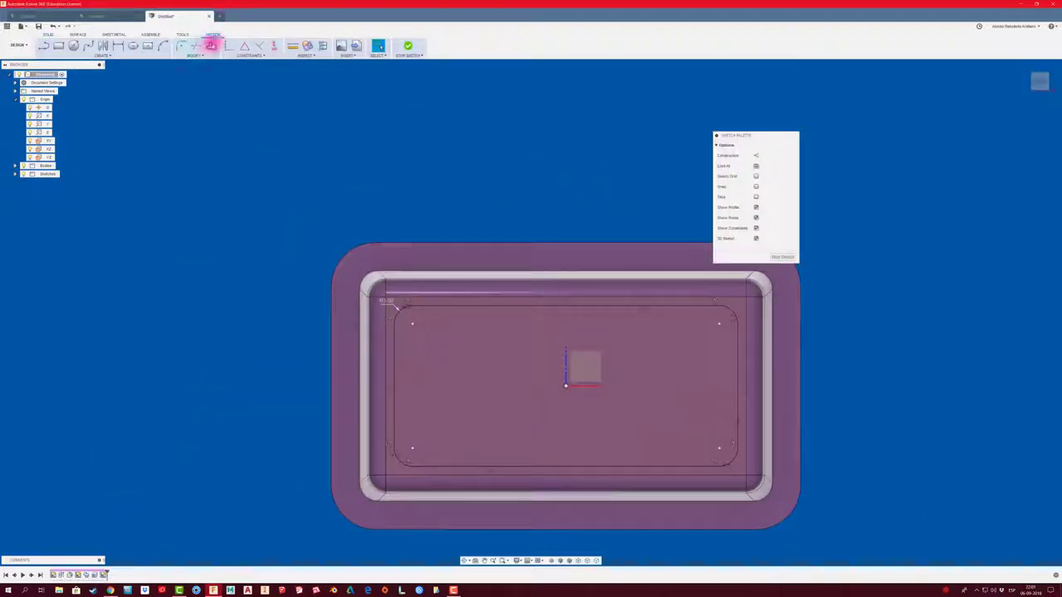
click(212, 48)
click(487, 303)
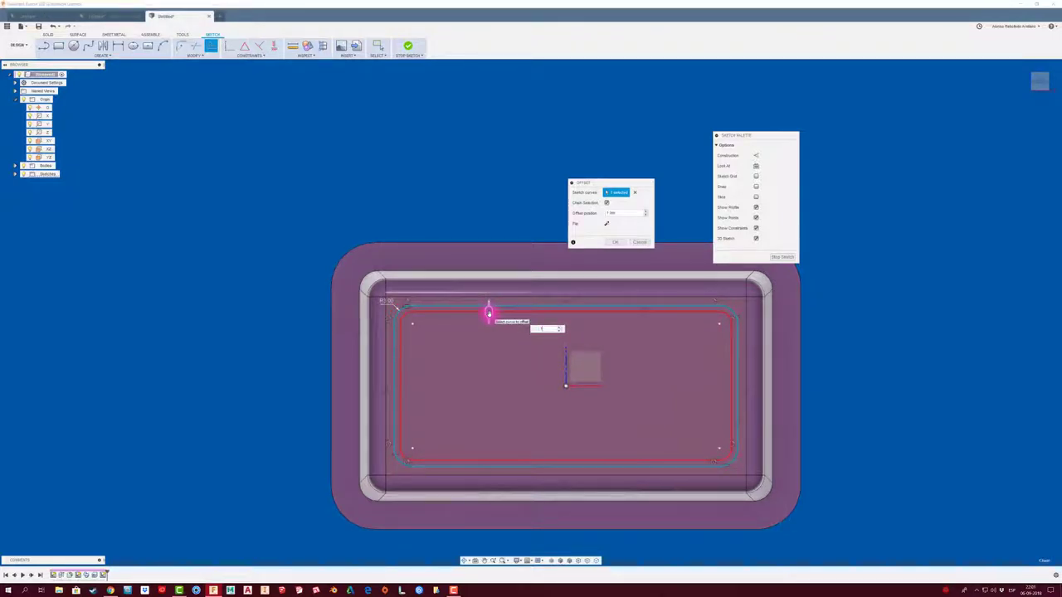
click(620, 247)
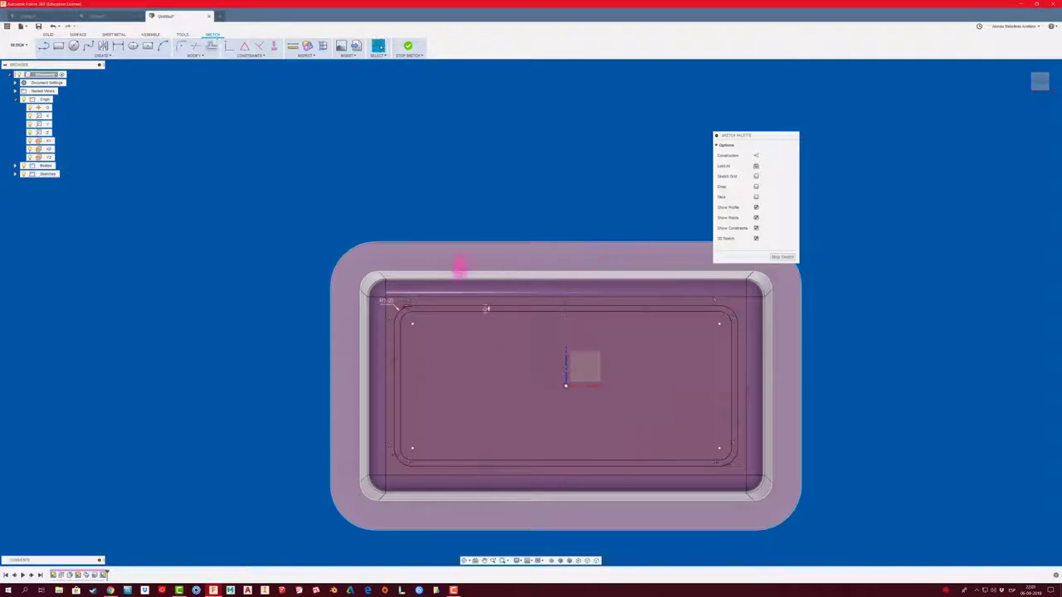
shift+middle_drag(462, 268, 435, 284)
click(435, 285)
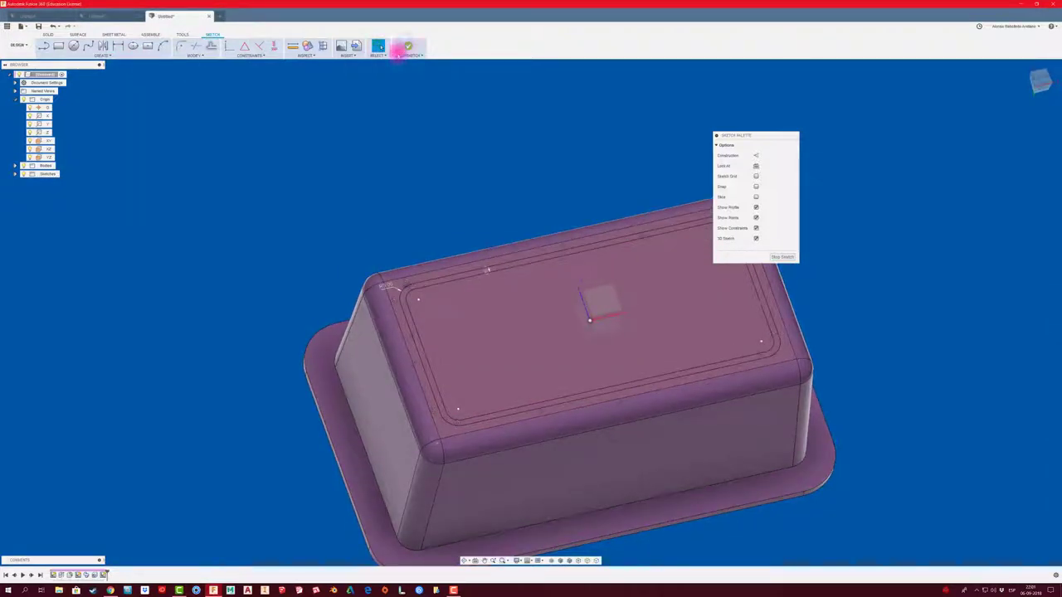
click(401, 49)
click(58, 45)
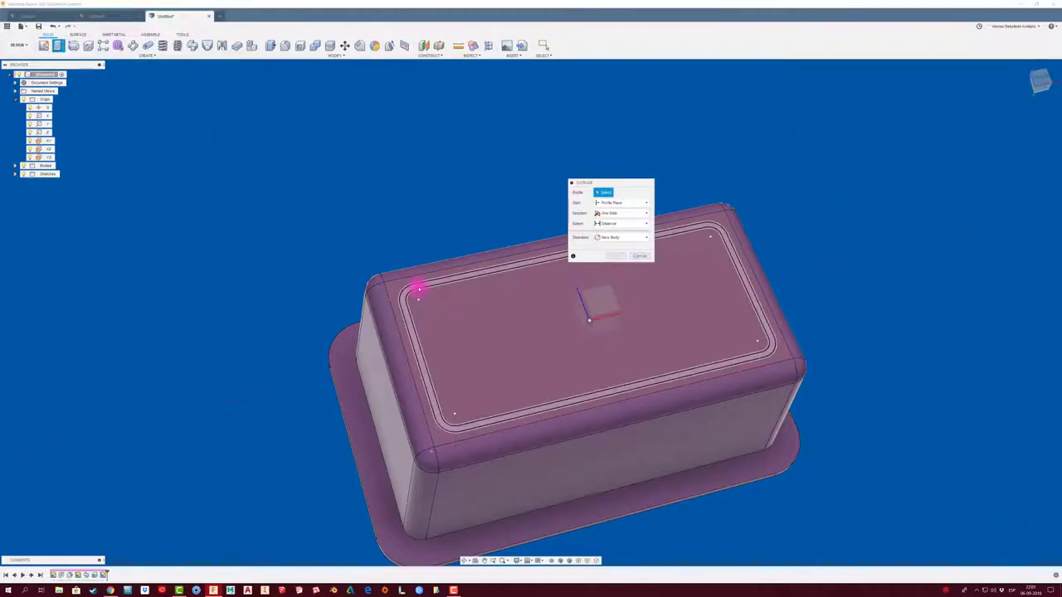
Step: Extrude the thin ring profile between the offset outlines into the tub's bottom
click(446, 291)
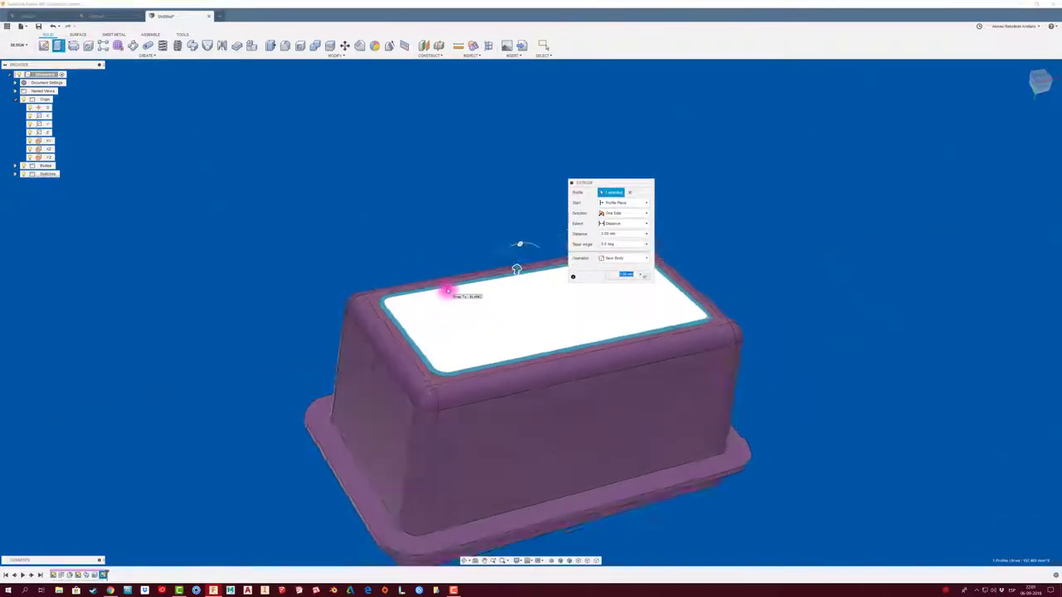
click(619, 275)
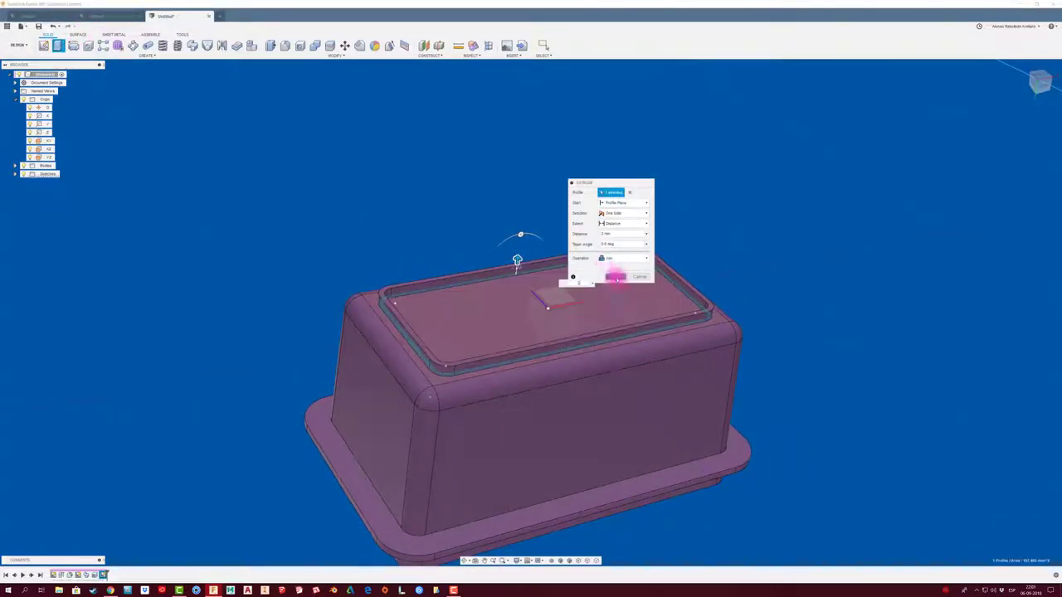
shift+middle_drag(447, 247, 281, 221)
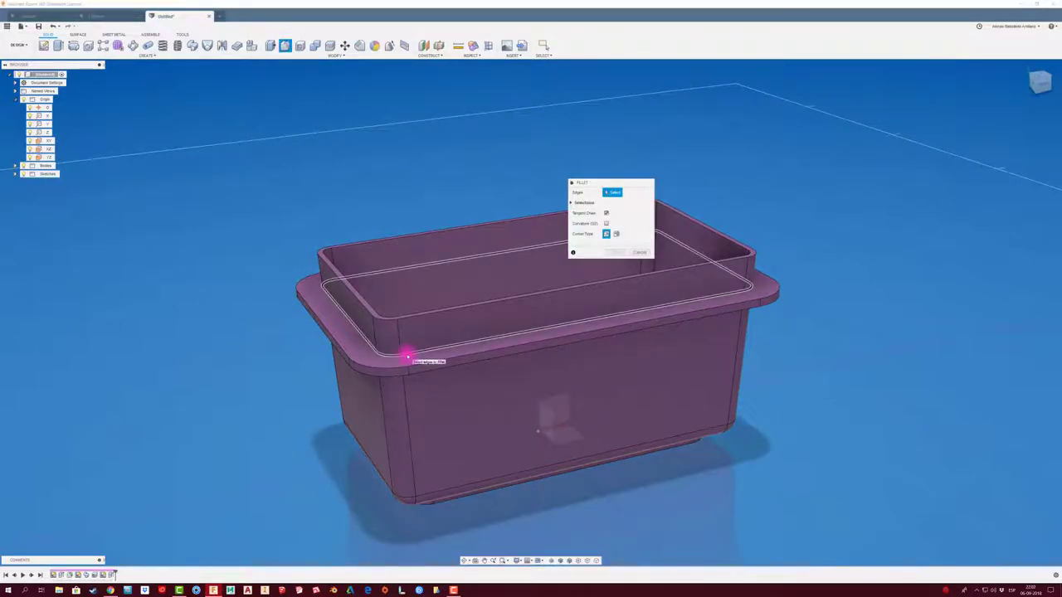
Step: Fillet the outer edge loop on the tub's bottom with a 1.5 mm radius
shift+middle_drag(414, 373, 376, 314)
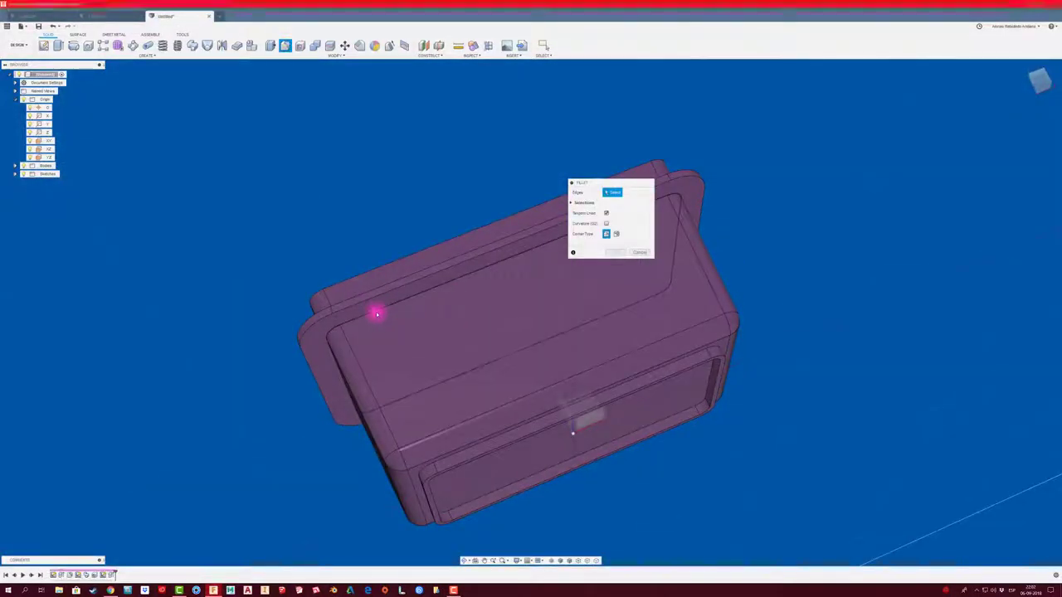
click(376, 313)
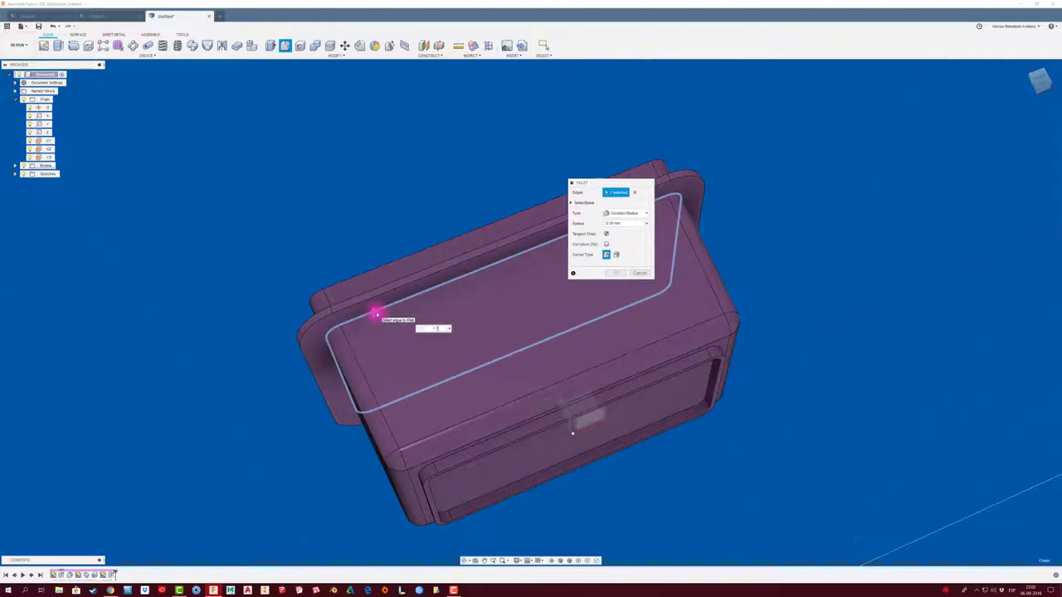
text(.5)
mouse_move(376, 313)
shift+middle_down()
mouse_move(402, 338)
mouse_move(264, 354)
mouse_move(399, 273)
mouse_move(291, 64)
shift+middle_up()
click(618, 273)
Step: Fillet the inner edge loop with a 1 mm radius
click(284, 44)
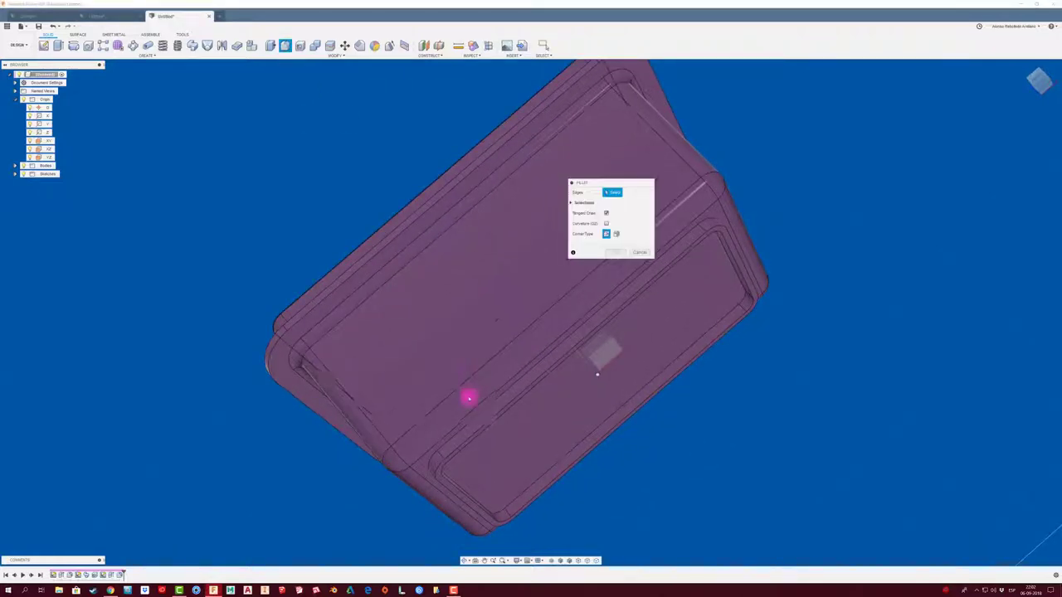
click(489, 407)
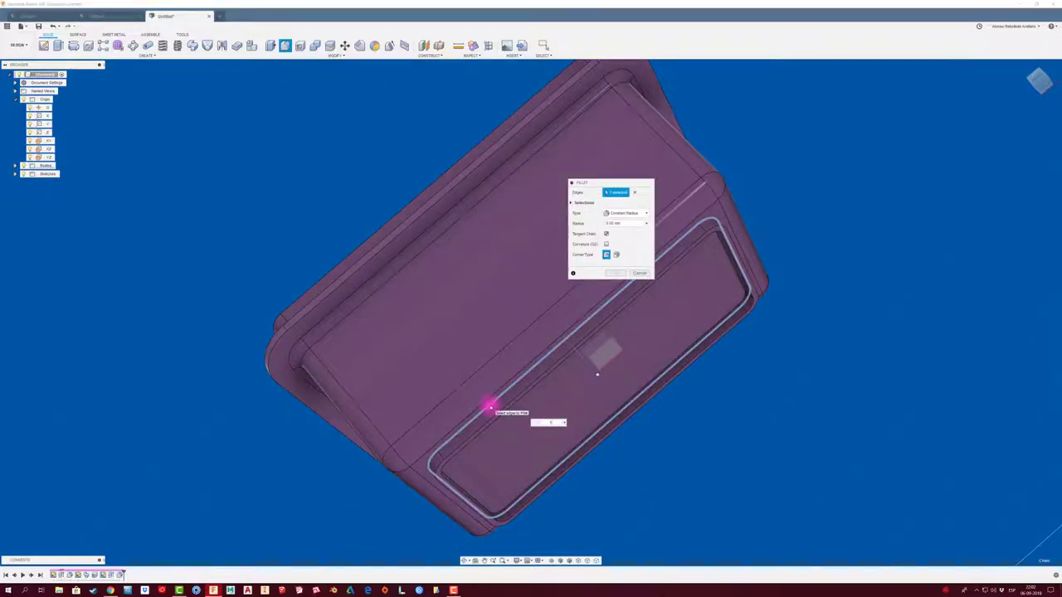
text(1)
click(619, 273)
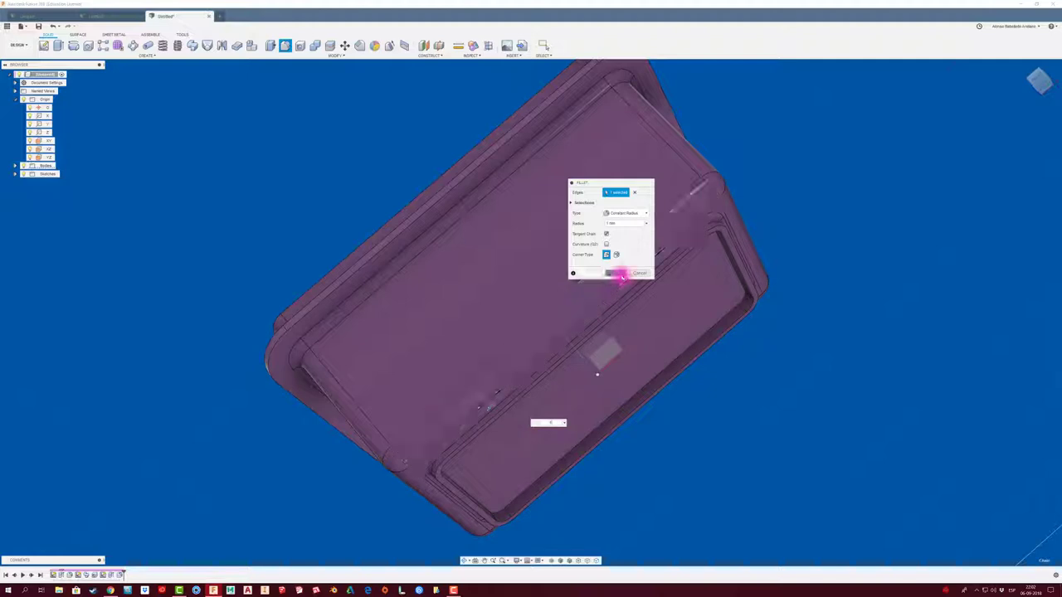
shift+middle_drag(571, 315, 320, 293)
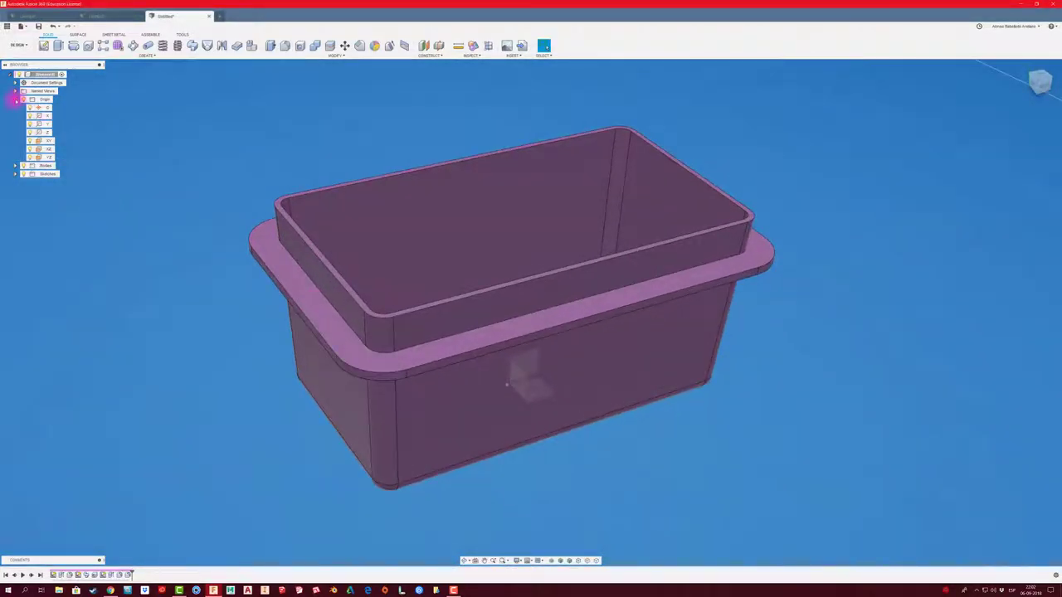
Step: Convert Body1 into a component and rename it CONTENEDOR
click(14, 100)
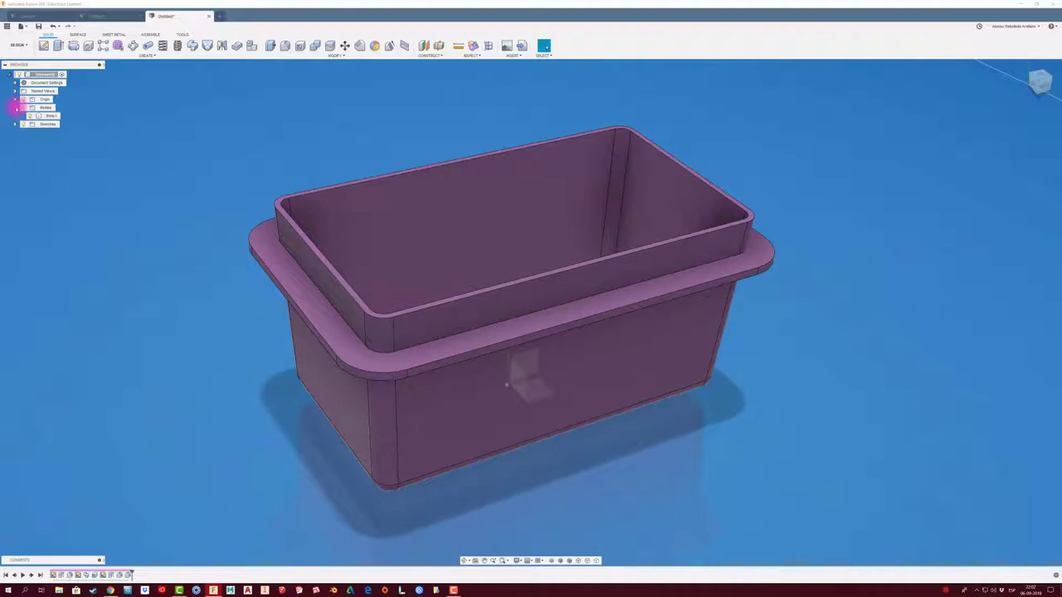
click(48, 115)
right_click(51, 118)
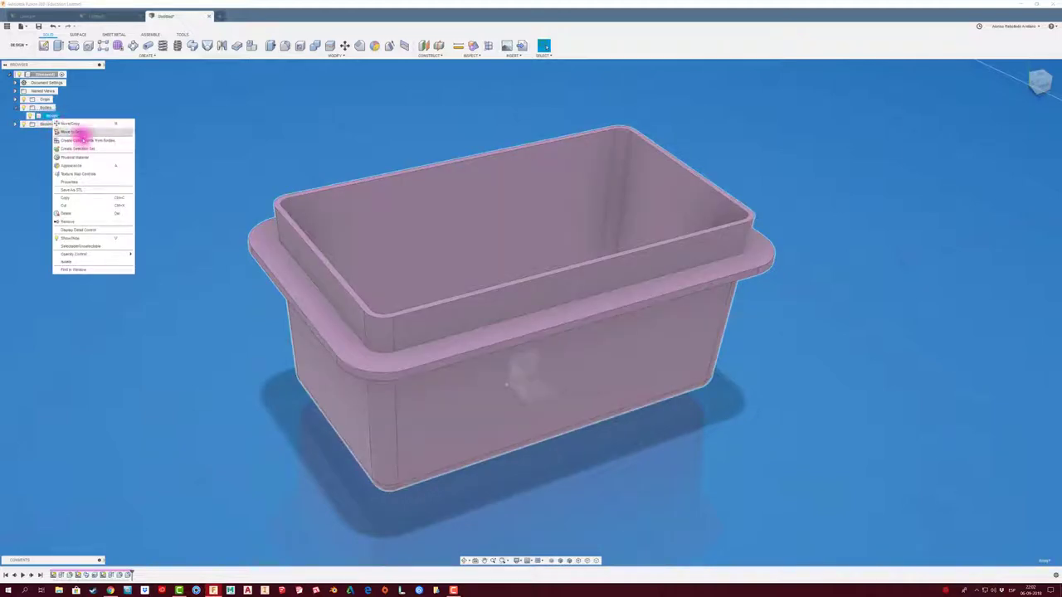
click(83, 139)
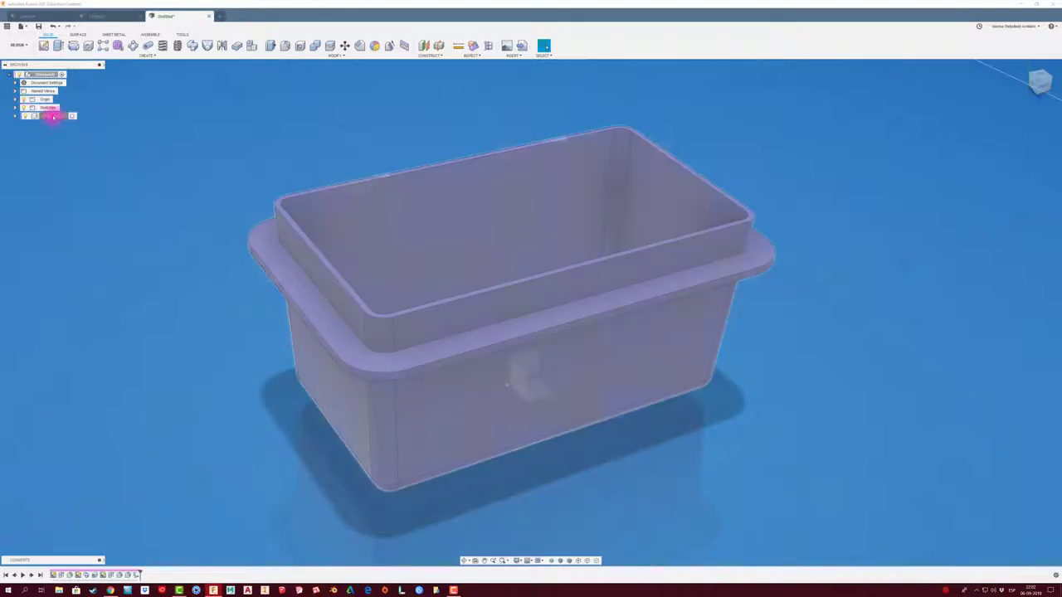
click(63, 117)
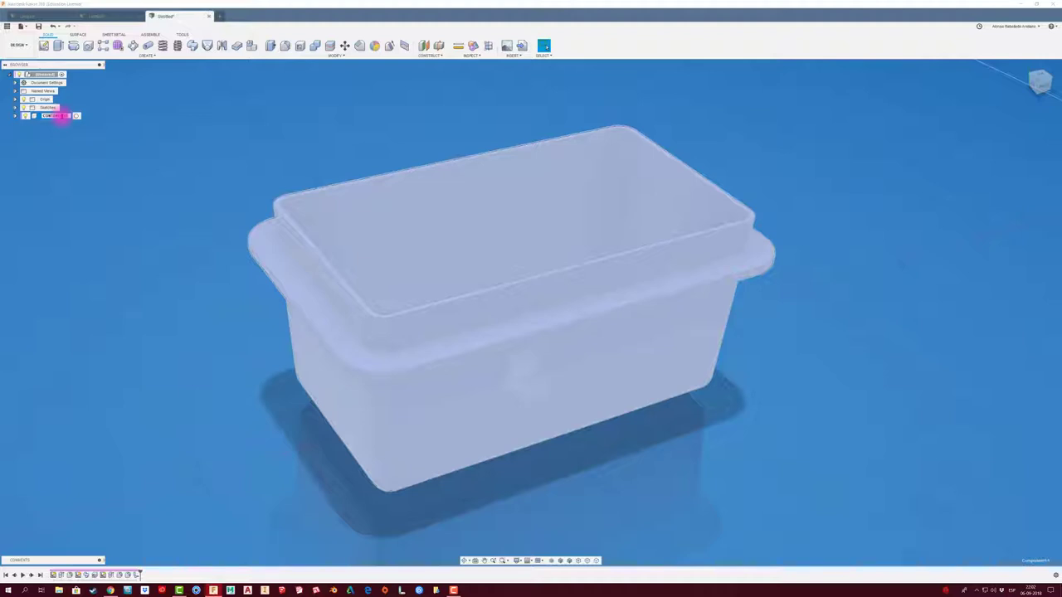
click(116, 183)
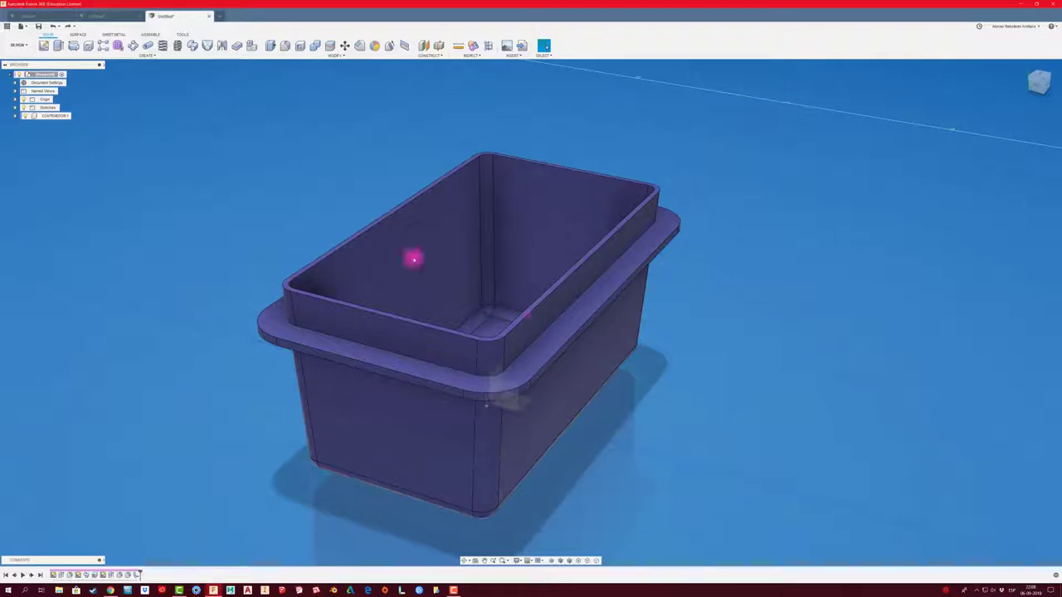
click(47, 75)
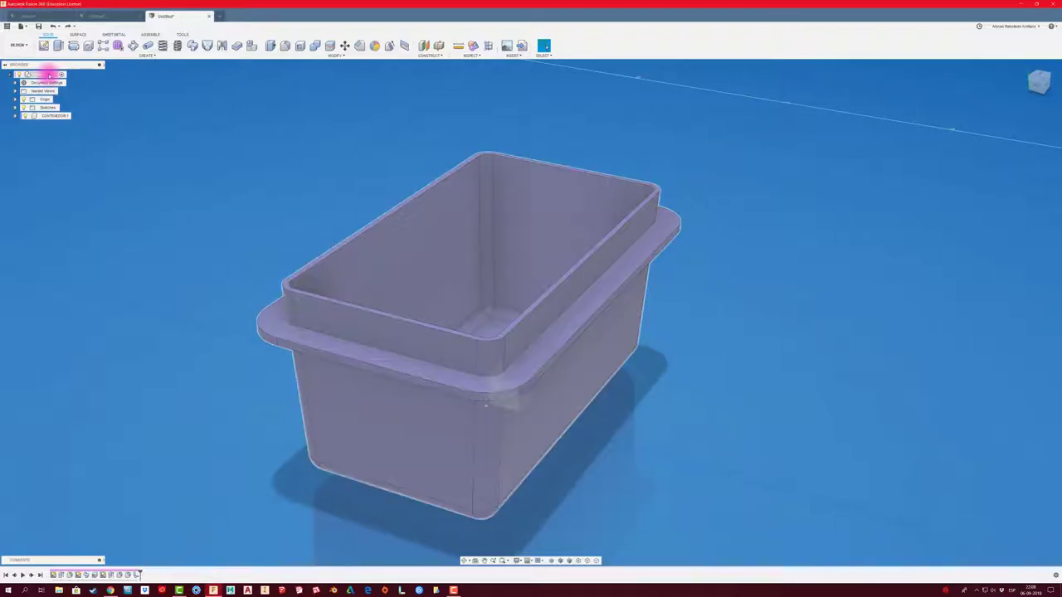
Step: Add a new empty component named TAPA under the root component
right_click(47, 75)
click(51, 82)
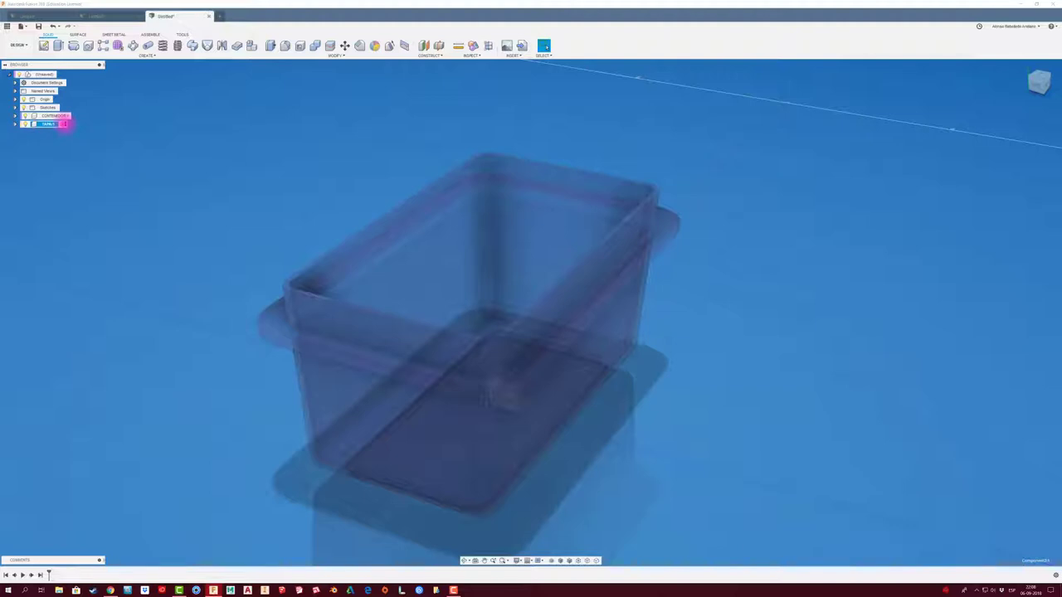
click(196, 193)
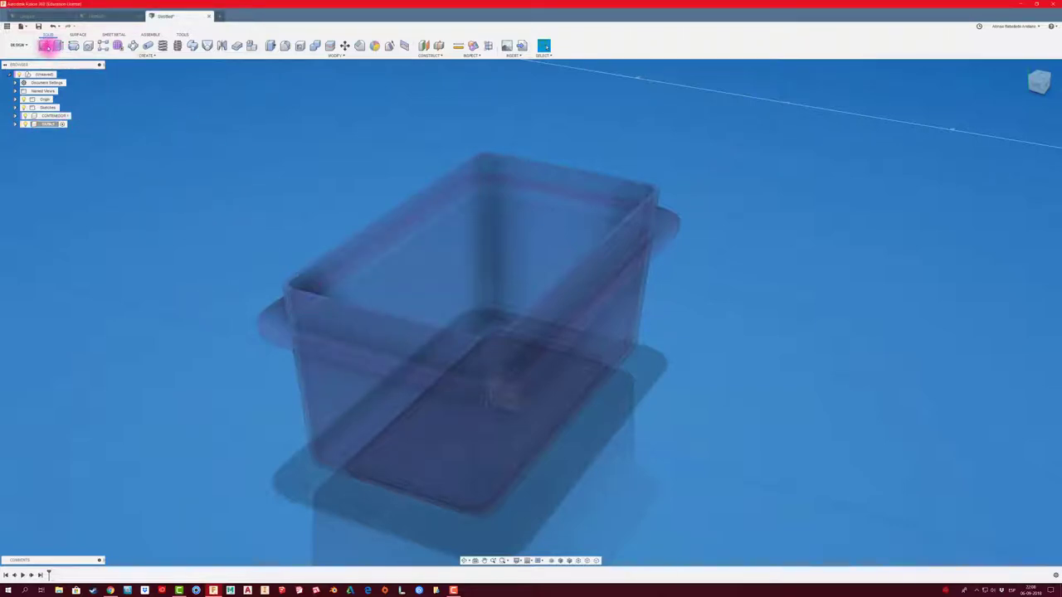
click(44, 45)
scroll(304, 297, up, 3)
scroll(323, 292, up, 2)
Step: Project the tub's top rim edges into a new sketch on the tub face
click(328, 290)
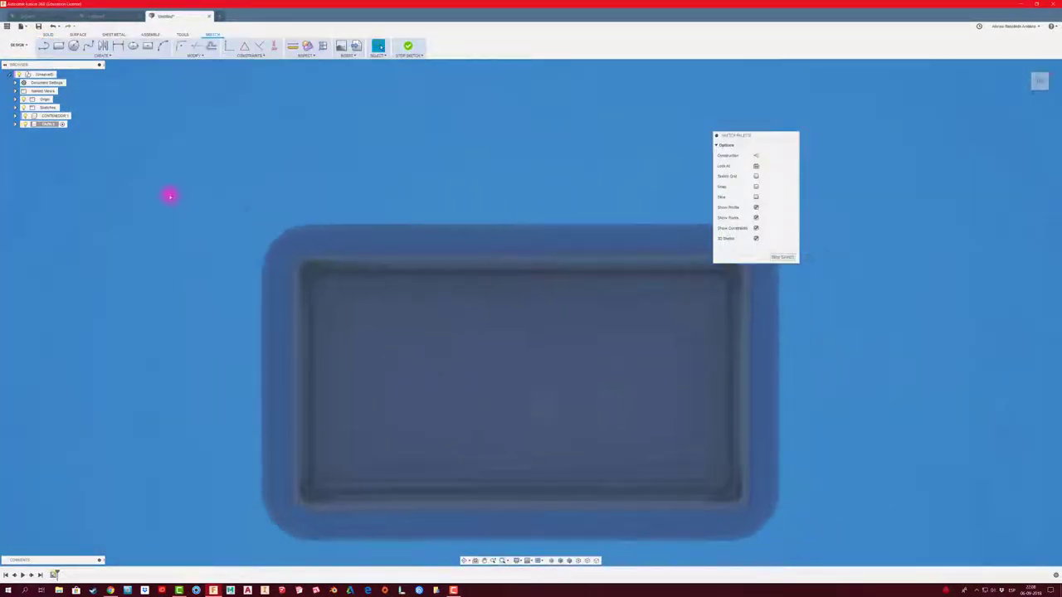
click(105, 56)
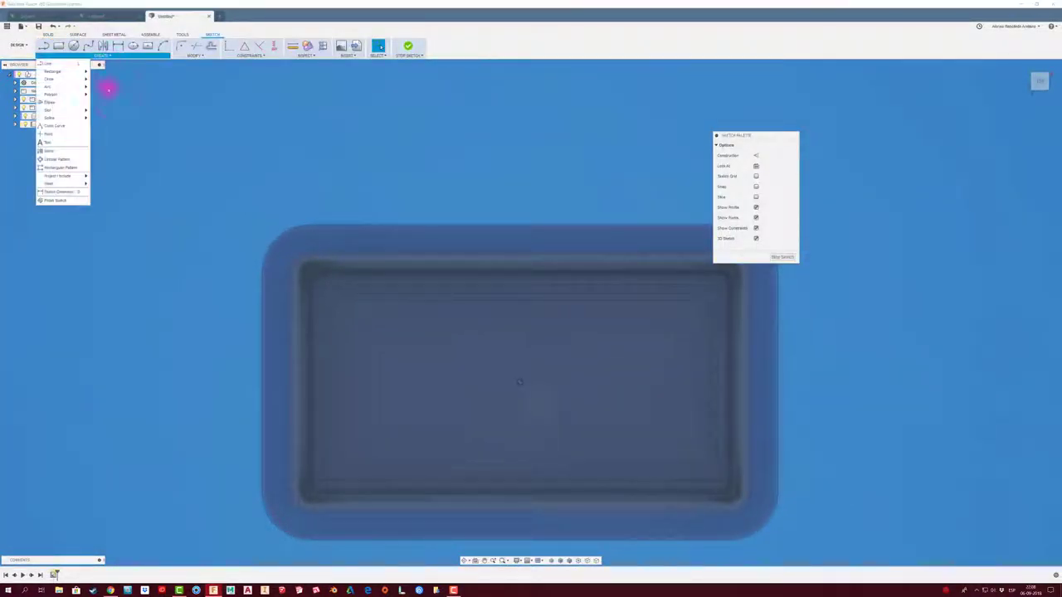
mouse_move(58, 175)
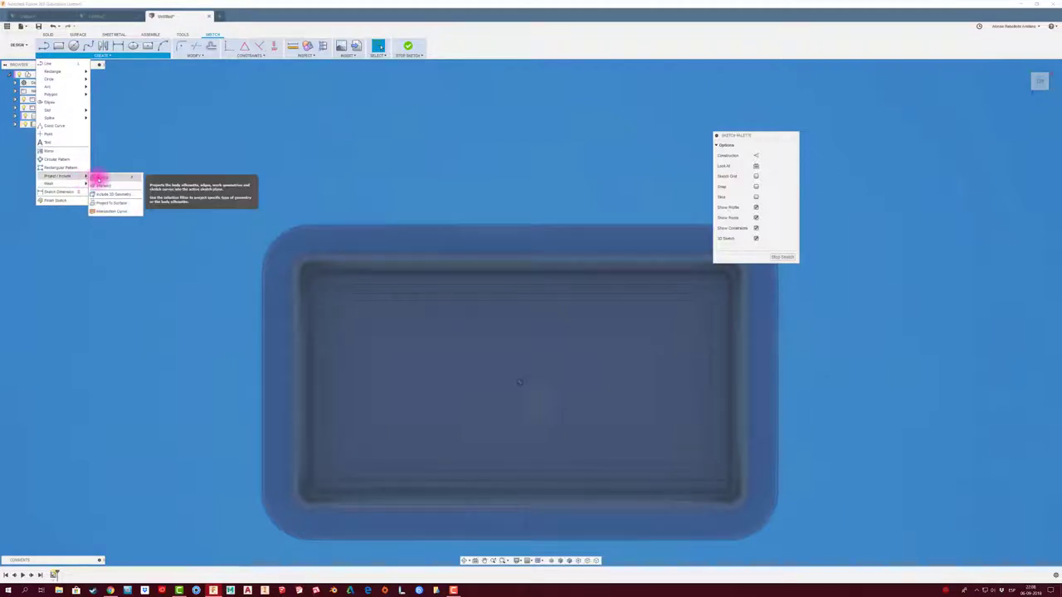
click(98, 178)
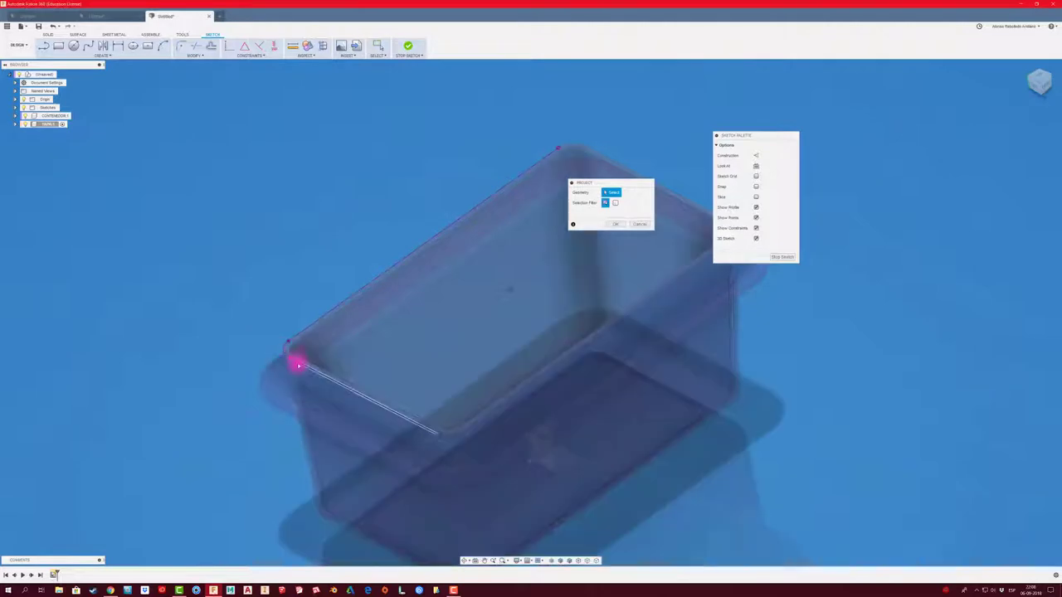
shift+middle_drag(463, 432, 674, 313)
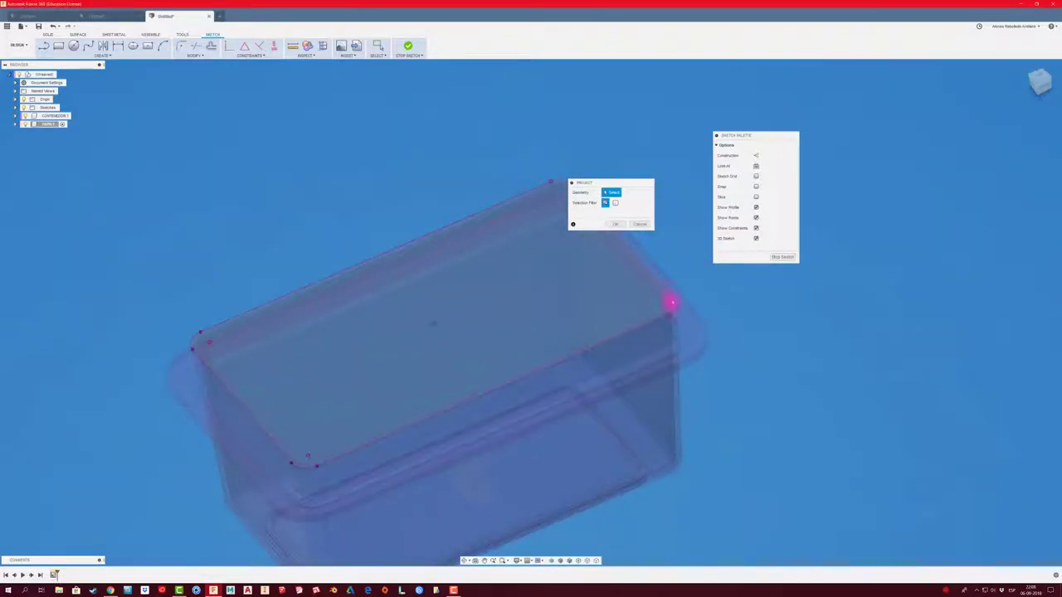
mouse_move(669, 293)
shift+middle_down()
mouse_move(597, 268)
mouse_move(539, 205)
shift+middle_up()
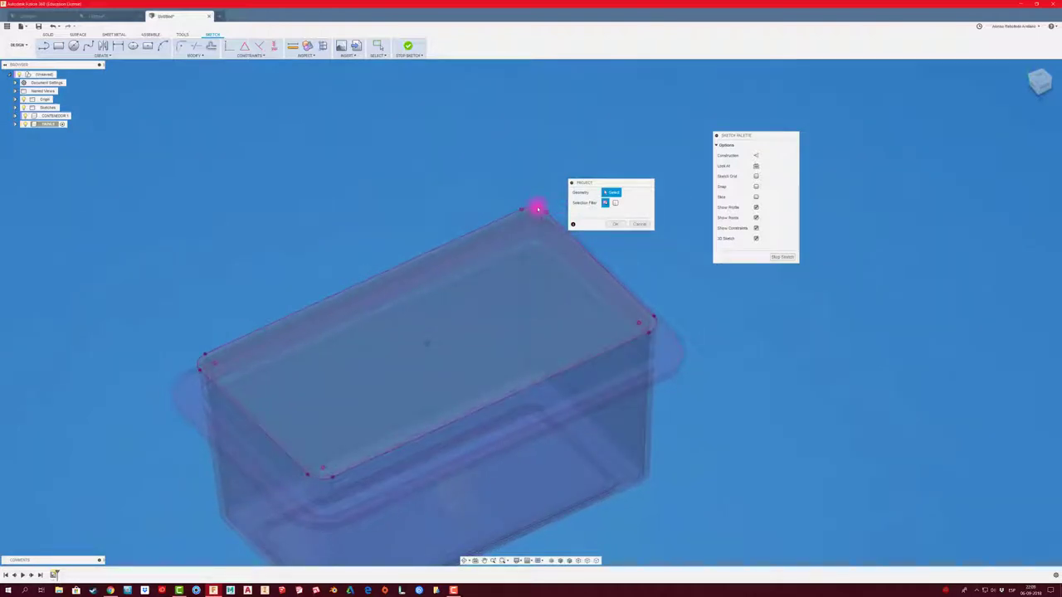
click(615, 226)
shift+middle_drag(334, 199, 331, 205)
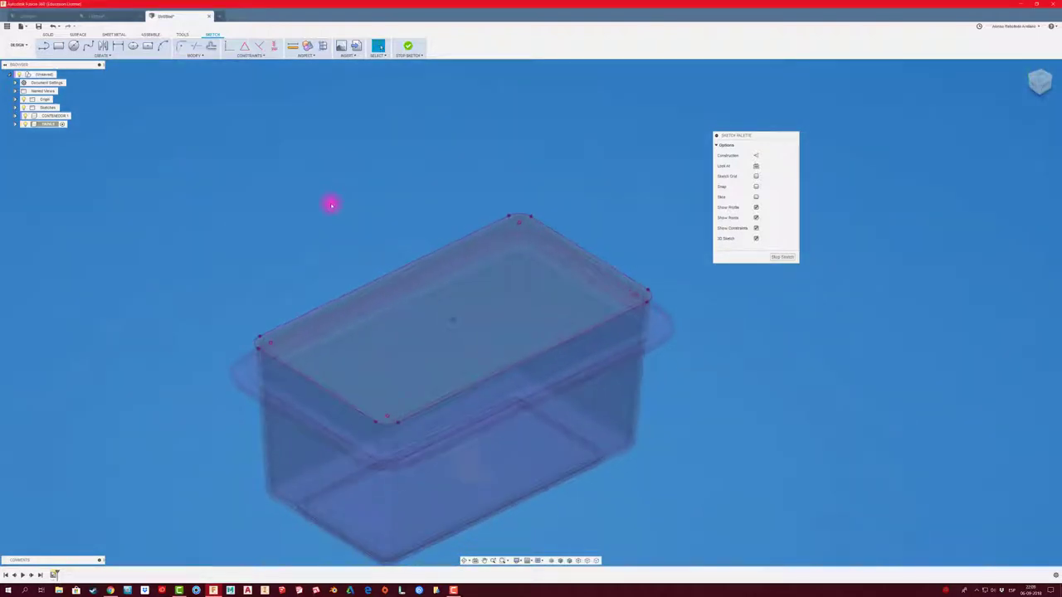
key(e)
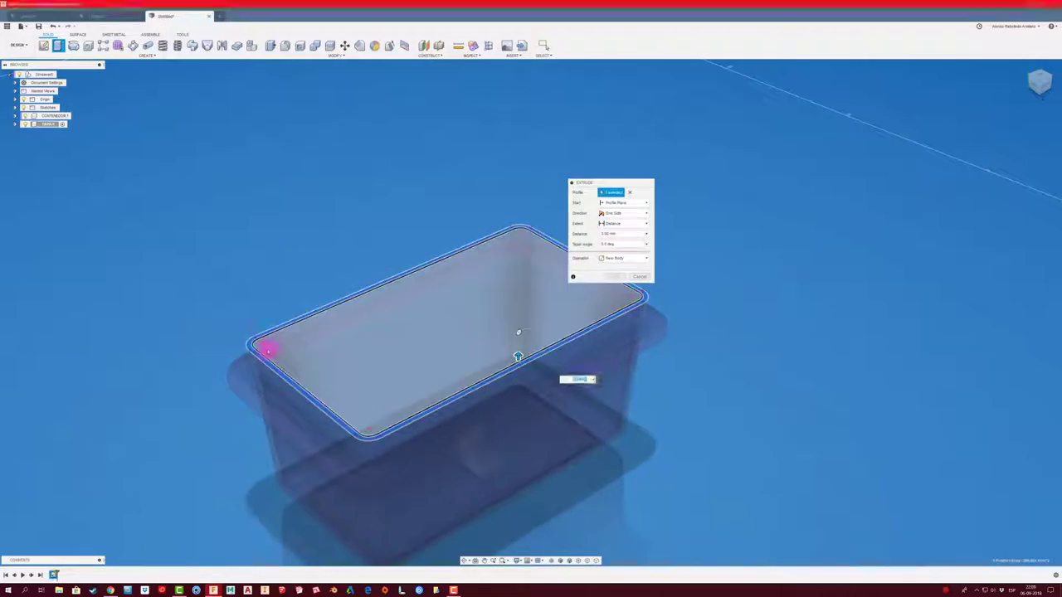
Step: Extrude both projected outline profiles upward as a new body forming the lid plate
click(453, 304)
drag(454, 303, 453, 300)
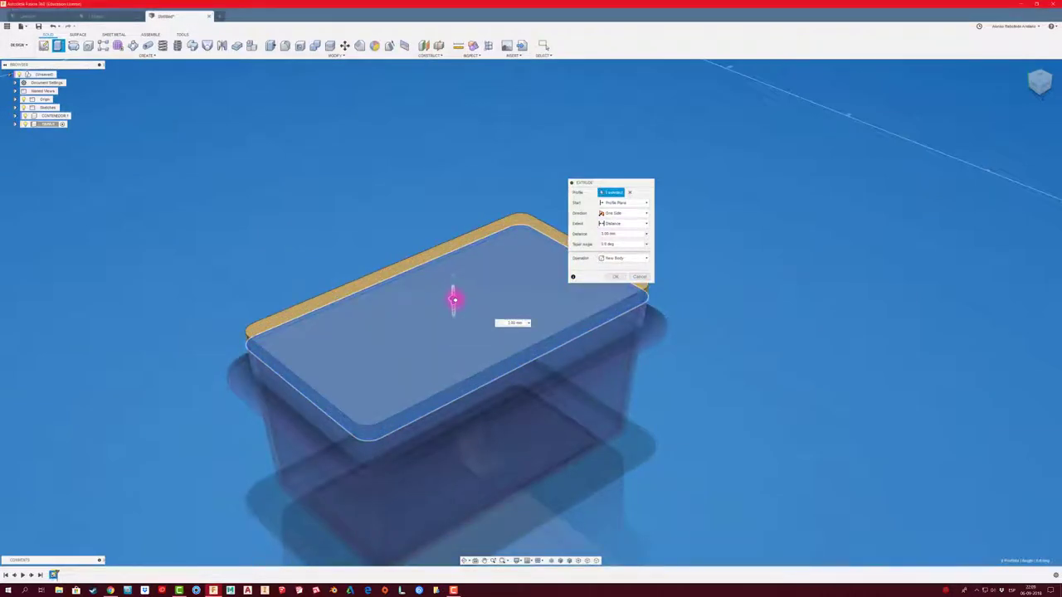
click(455, 298)
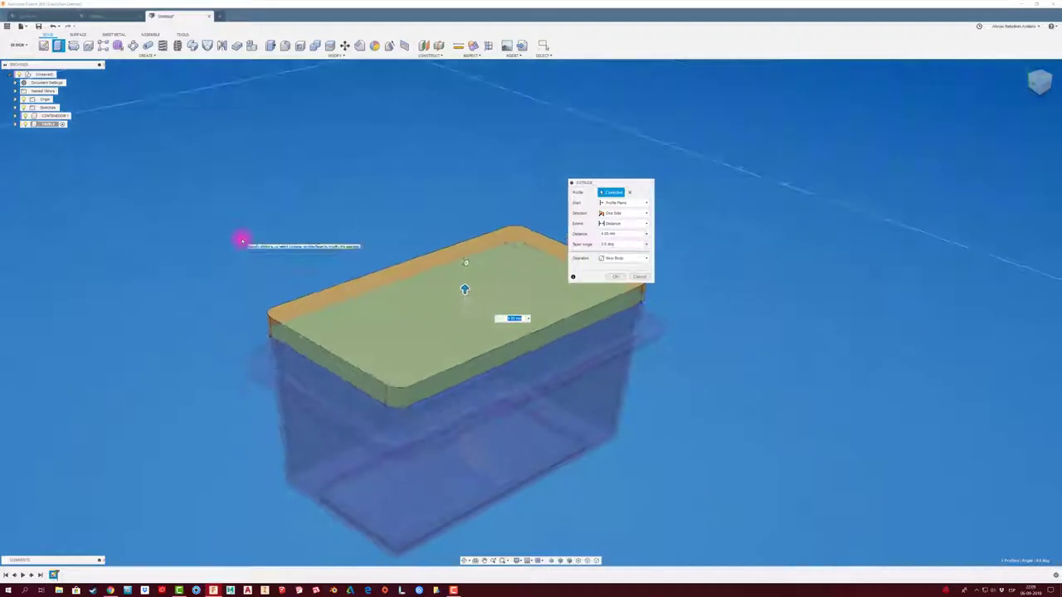
mouse_move(241, 240)
shift+middle_down()
mouse_move(441, 280)
mouse_move(280, 265)
mouse_move(403, 261)
mouse_move(579, 279)
shift+middle_up()
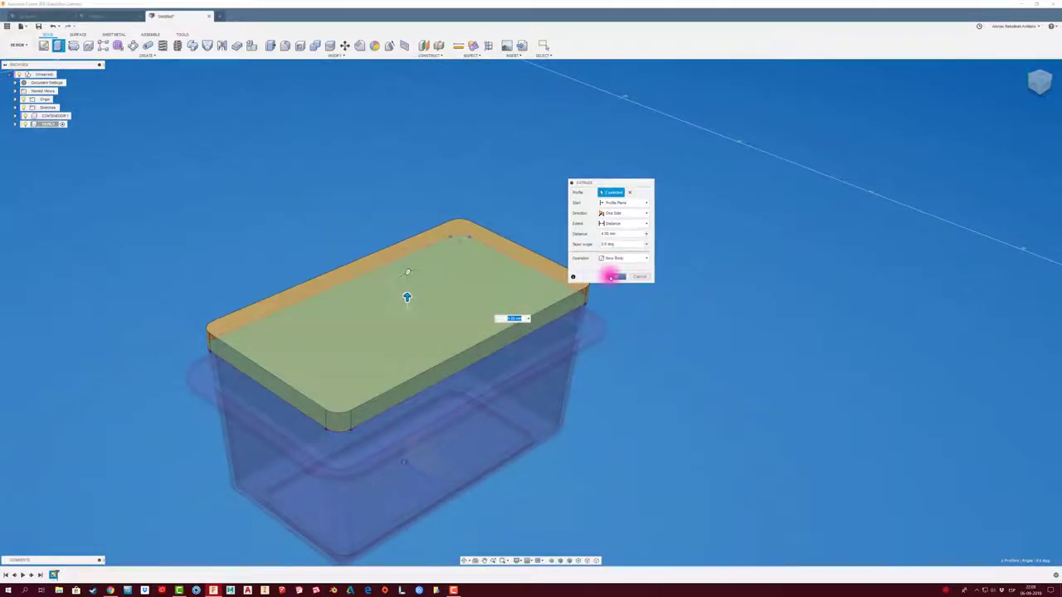
click(612, 276)
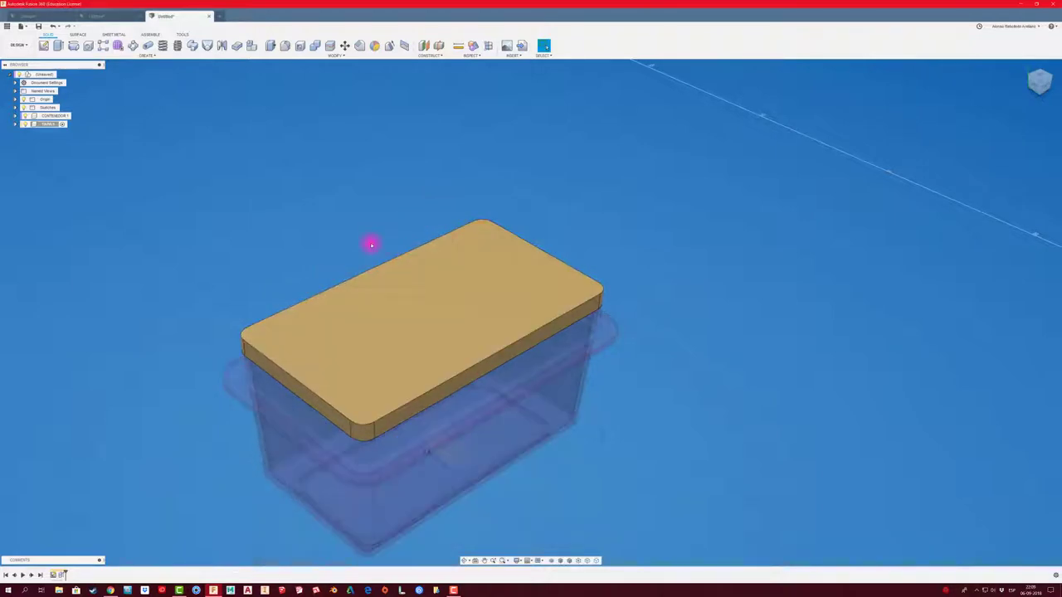
Step: On the lid's top face, offset its outline inward about 8.7 mm
click(43, 45)
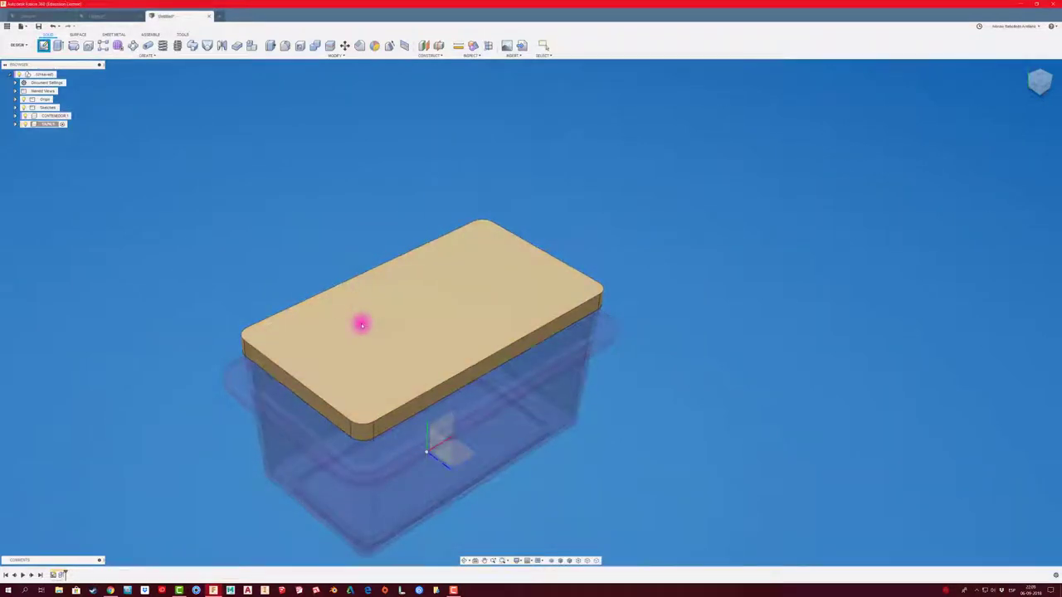
click(362, 324)
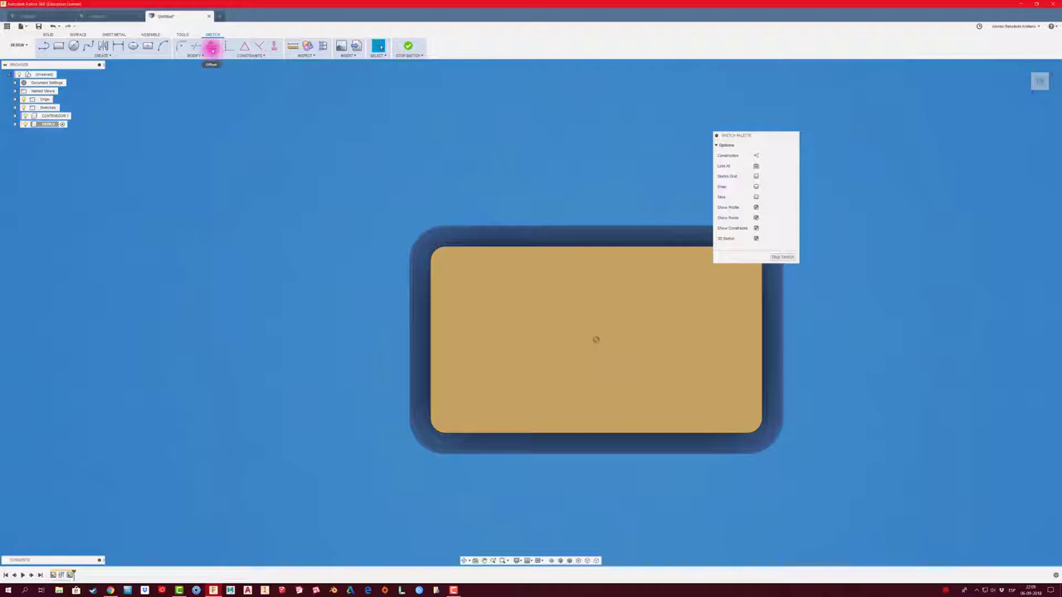
click(212, 48)
click(489, 247)
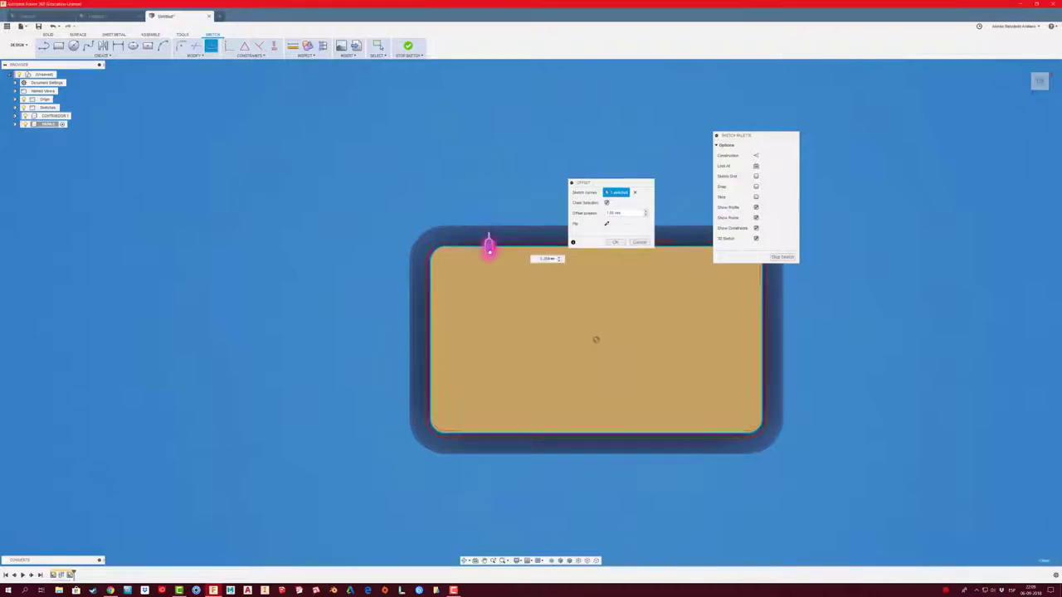
drag(490, 248, 493, 277)
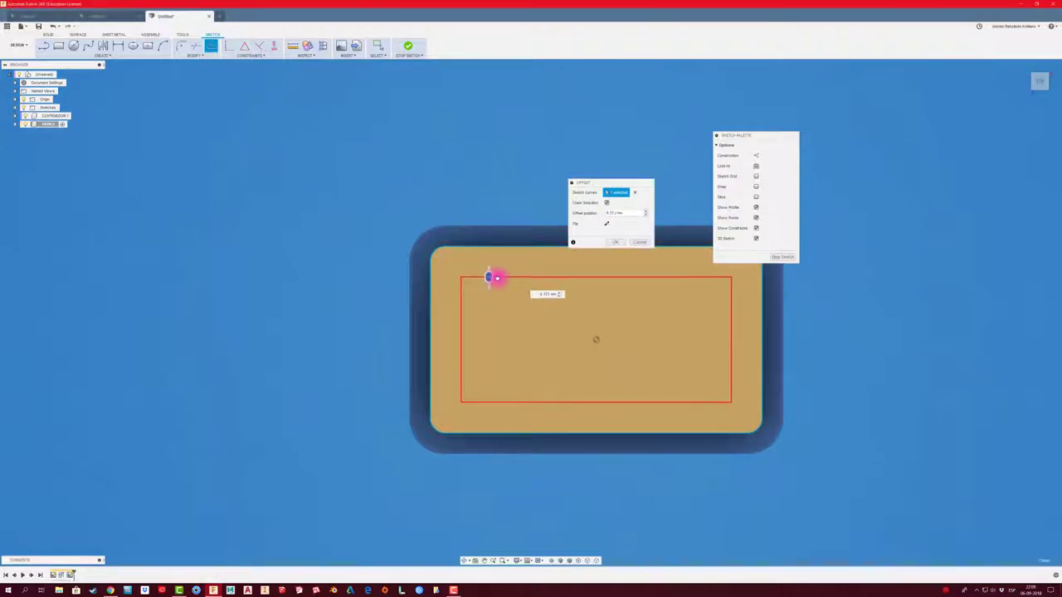
click(617, 242)
shift+middle_drag(517, 246, 184, 47)
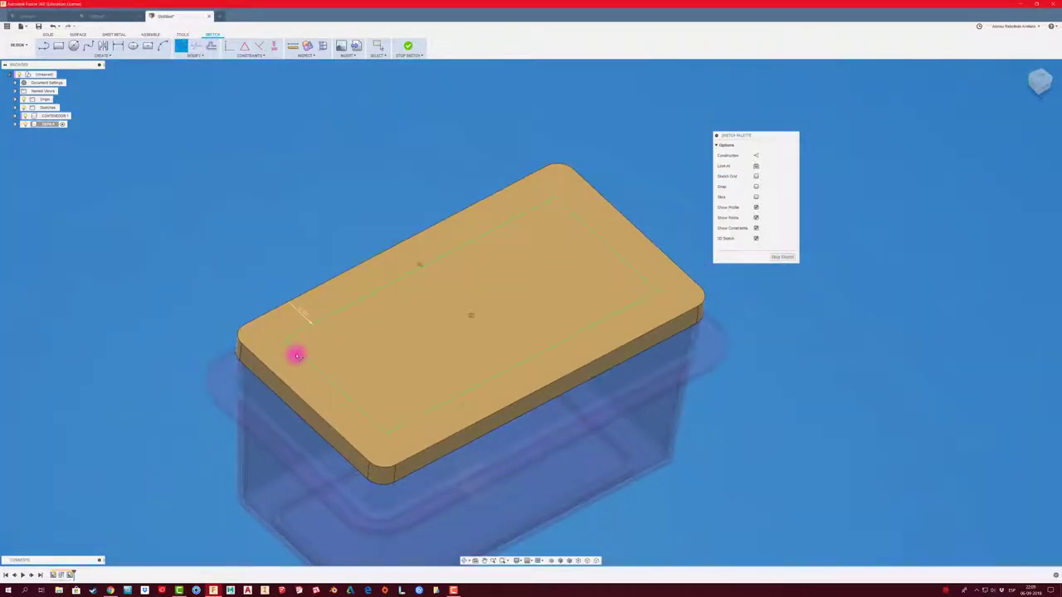
Step: Round each corner of the inner outline with sketch fillets and finish the sketch
click(297, 334)
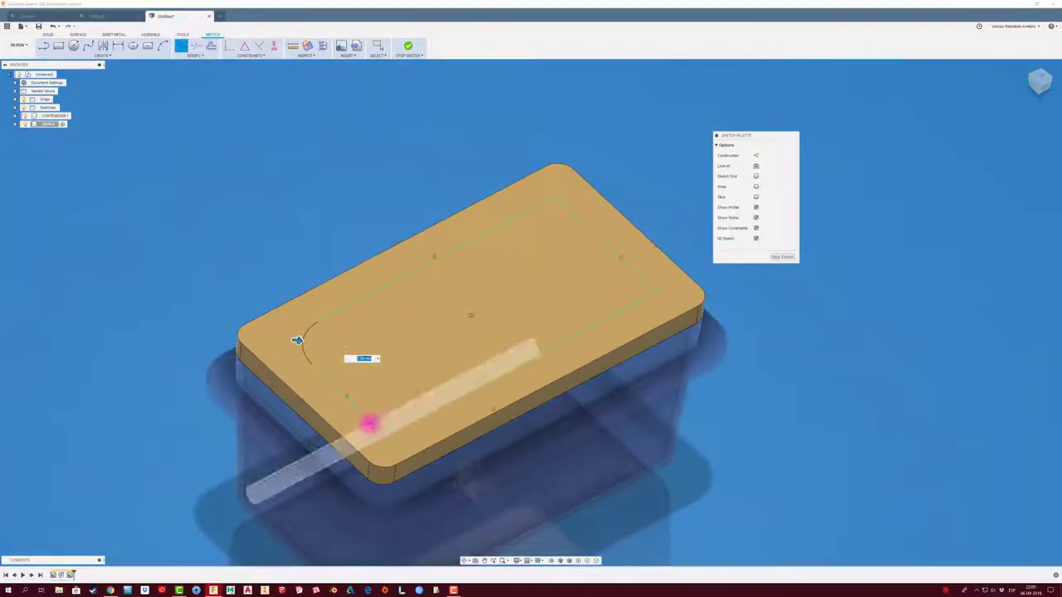
click(400, 424)
click(402, 424)
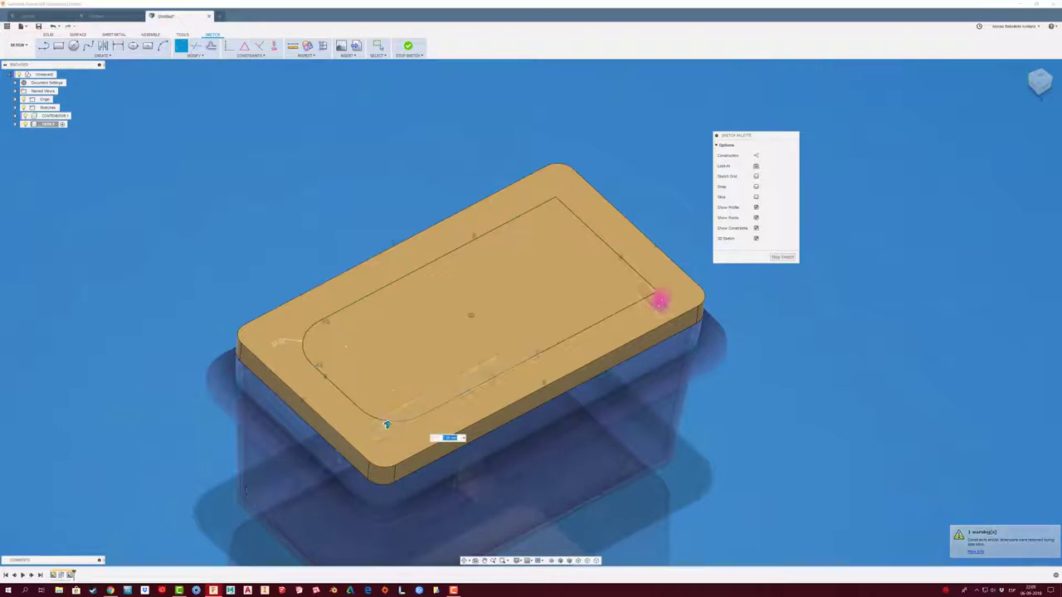
click(646, 287)
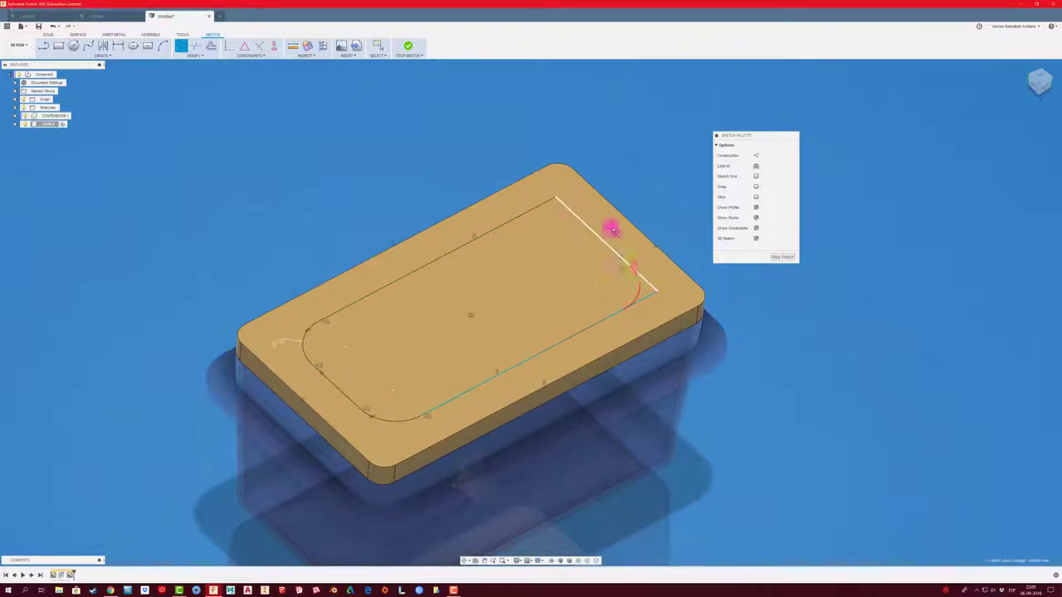
click(612, 230)
click(571, 212)
click(538, 209)
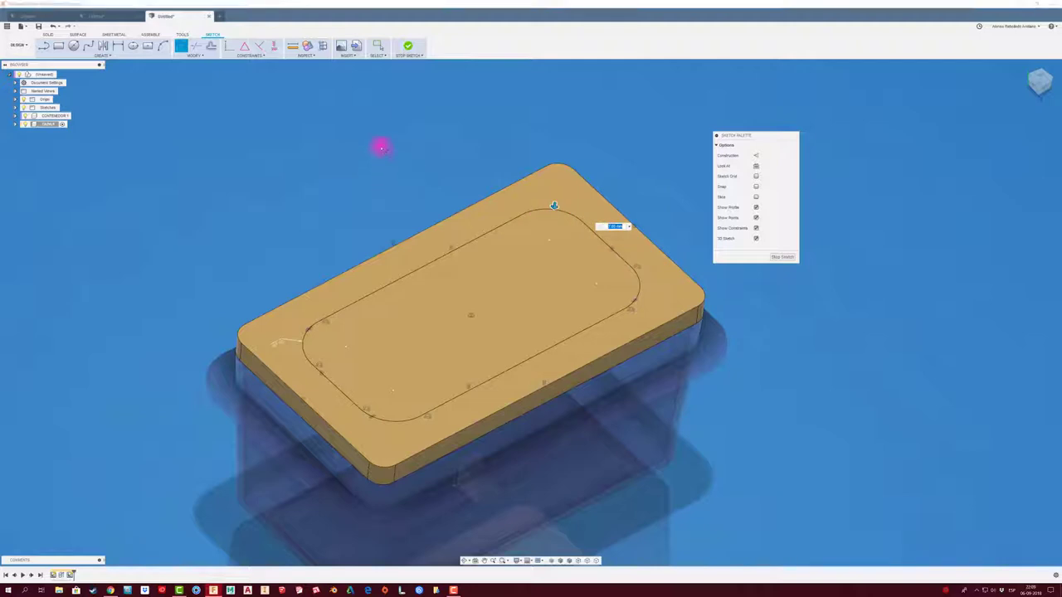
click(407, 46)
click(58, 44)
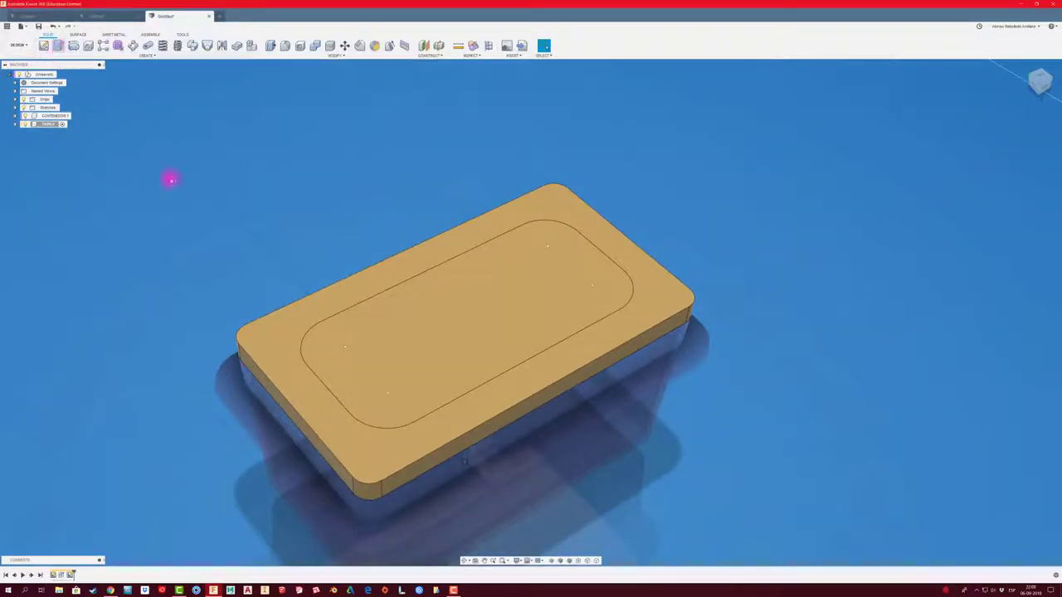
Step: Extrude the inner rounded profile upward into a raised block on the lid
click(368, 353)
mouse_move(469, 310)
mouse_down()
mouse_move(470, 257)
mouse_move(454, 284)
mouse_up()
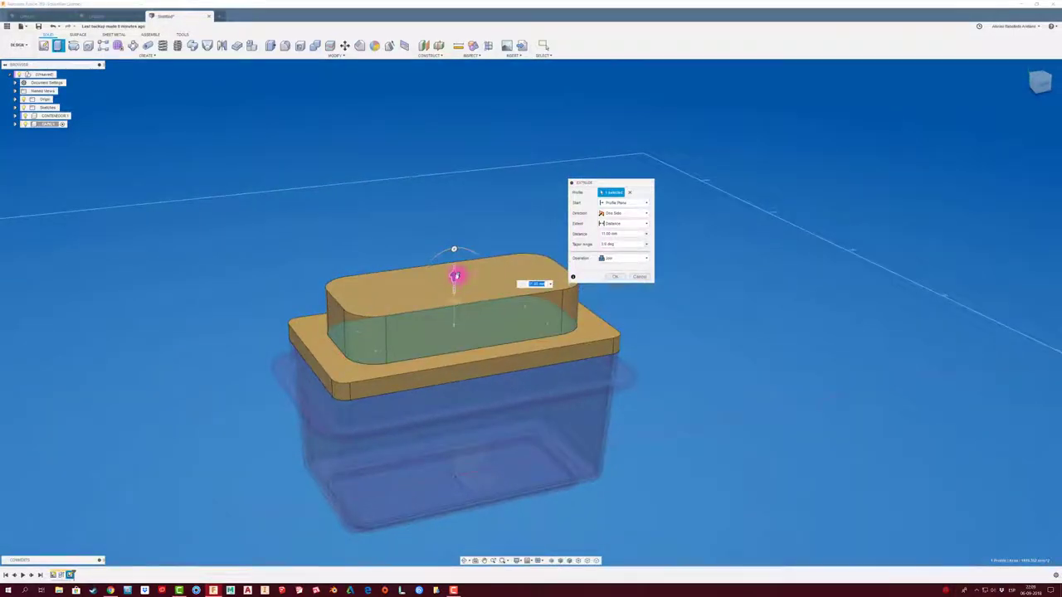
click(644, 278)
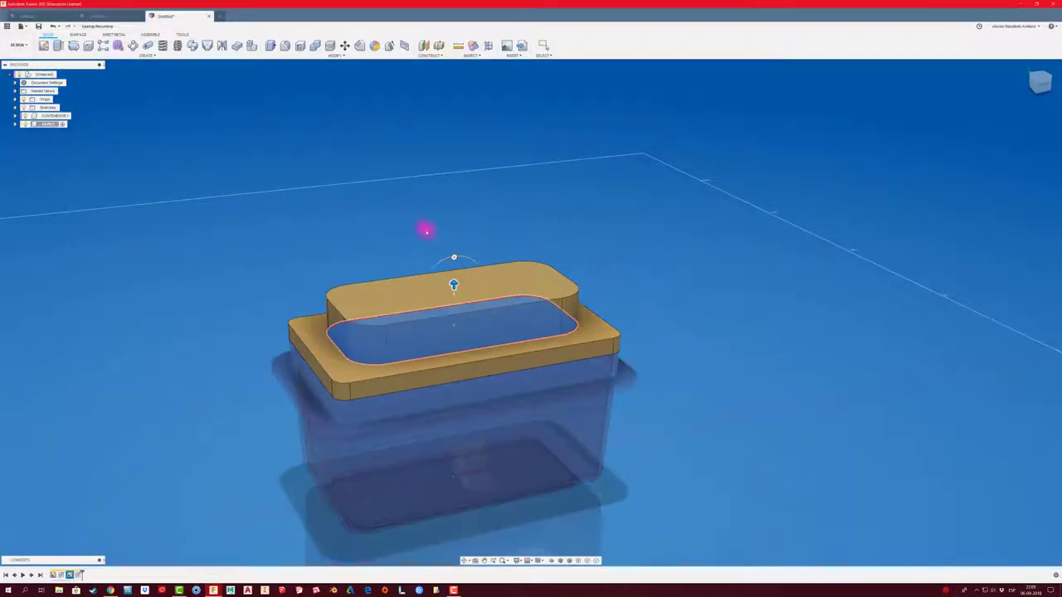
key(Escape)
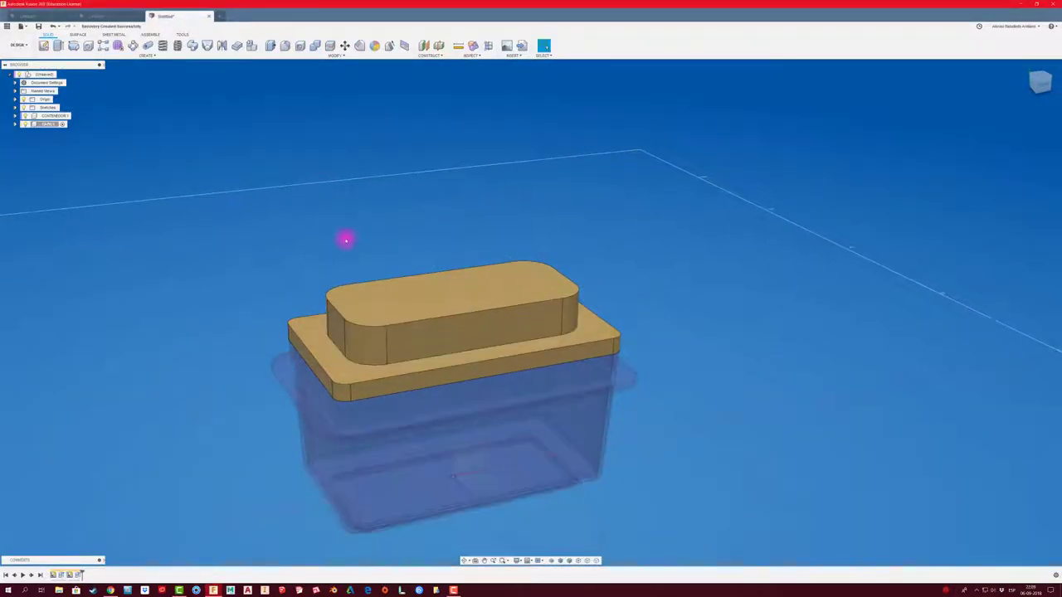
Step: Fillet the block's top edge at 1 mm and its base edge at 2 mm
click(284, 46)
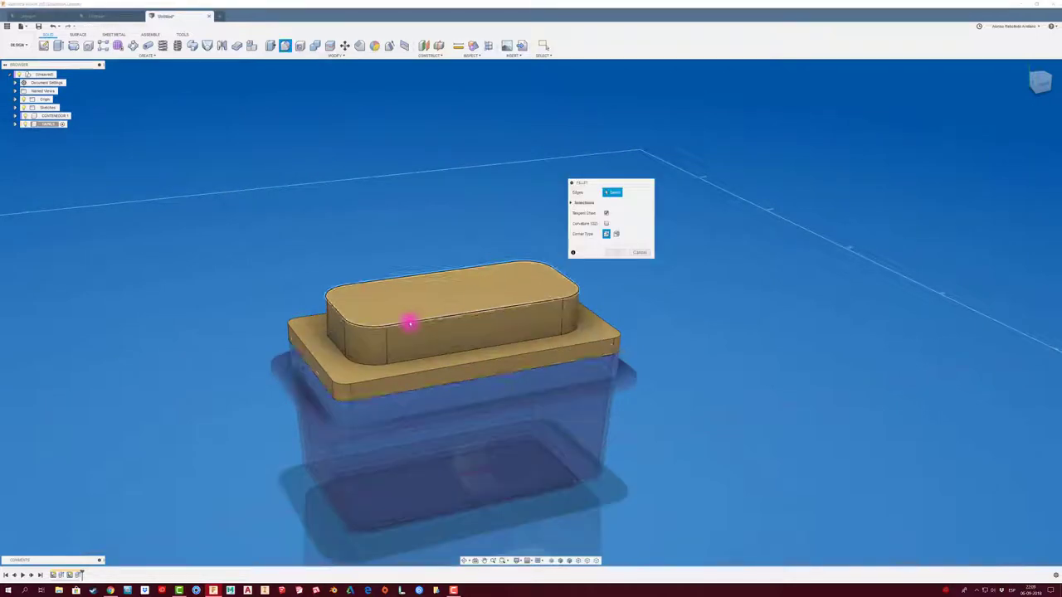
click(408, 320)
text(1)
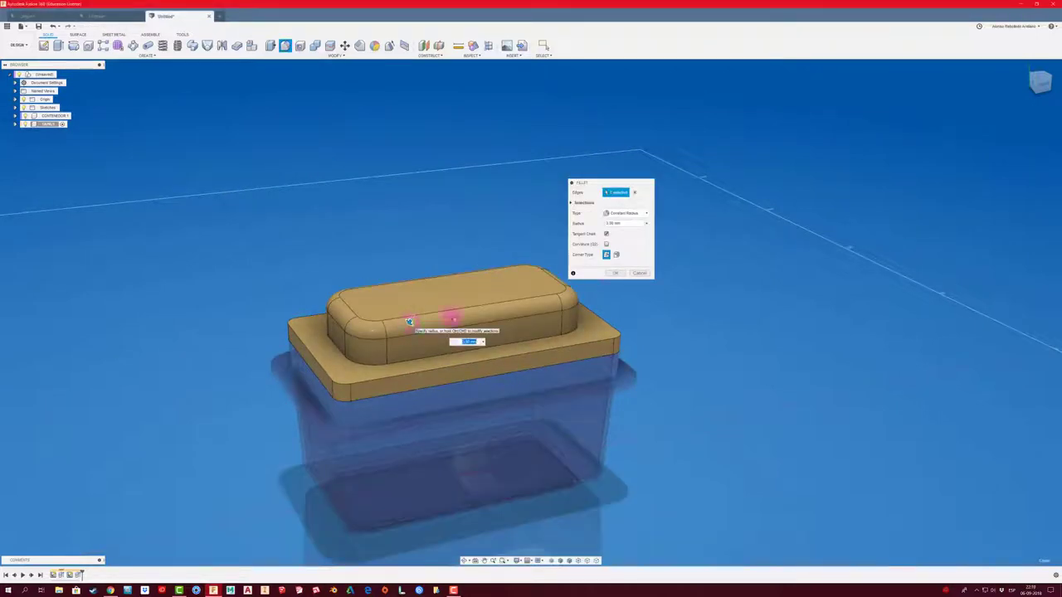
click(614, 273)
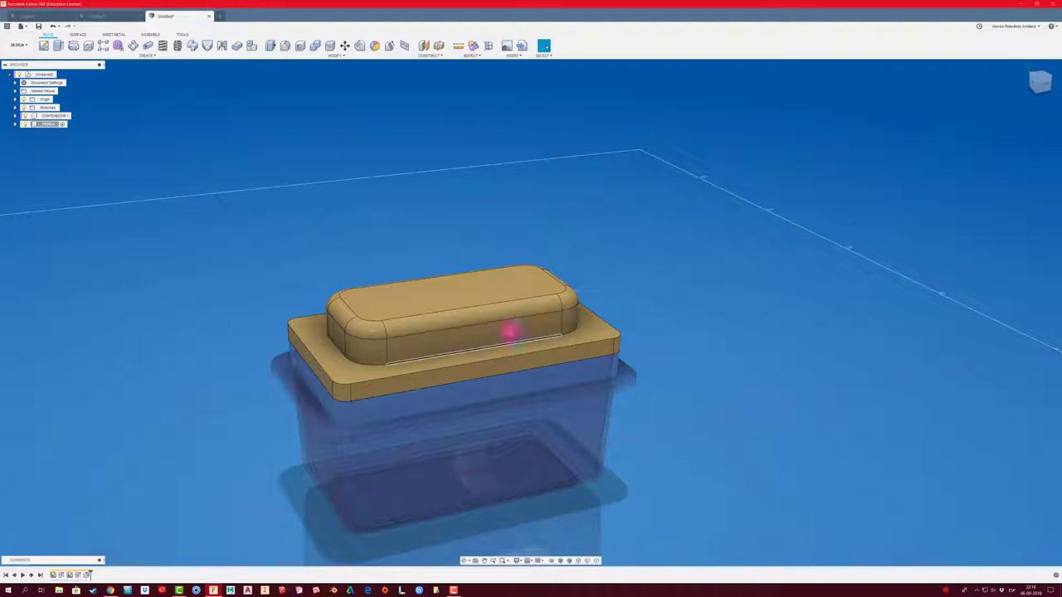
click(284, 46)
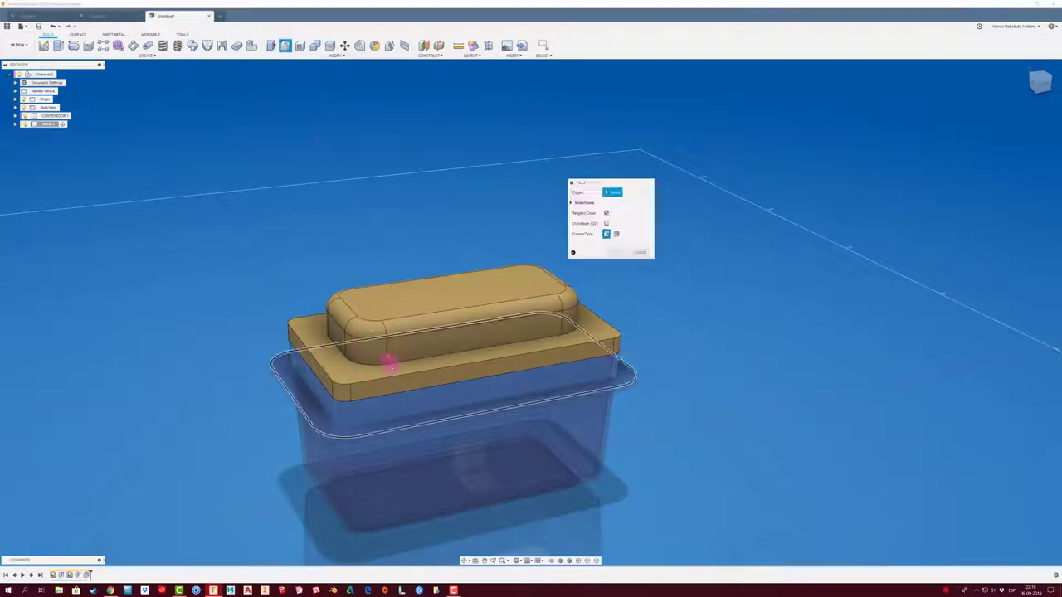
click(400, 362)
text(2)
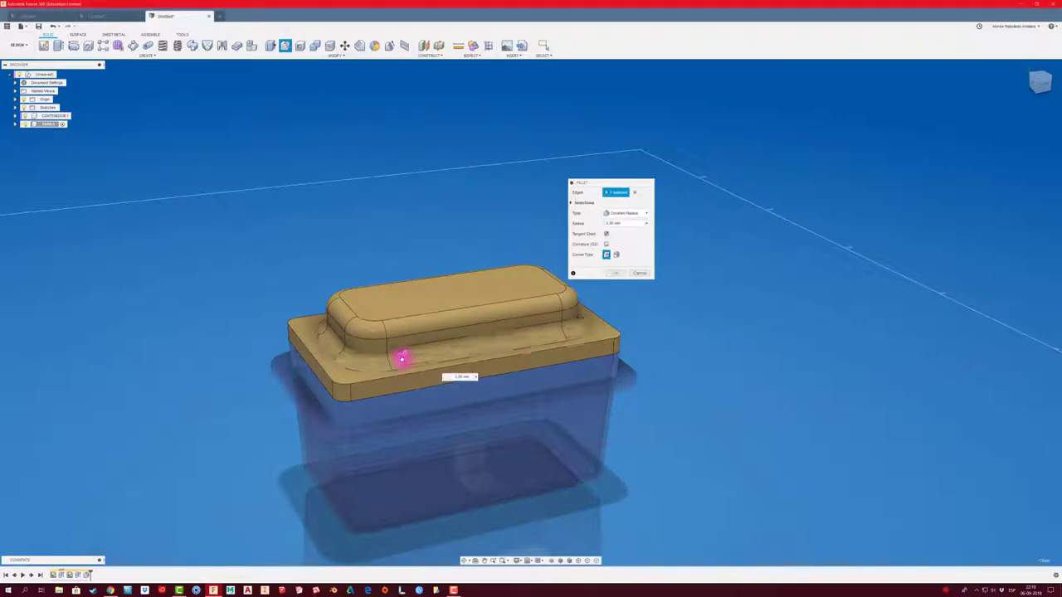
click(614, 274)
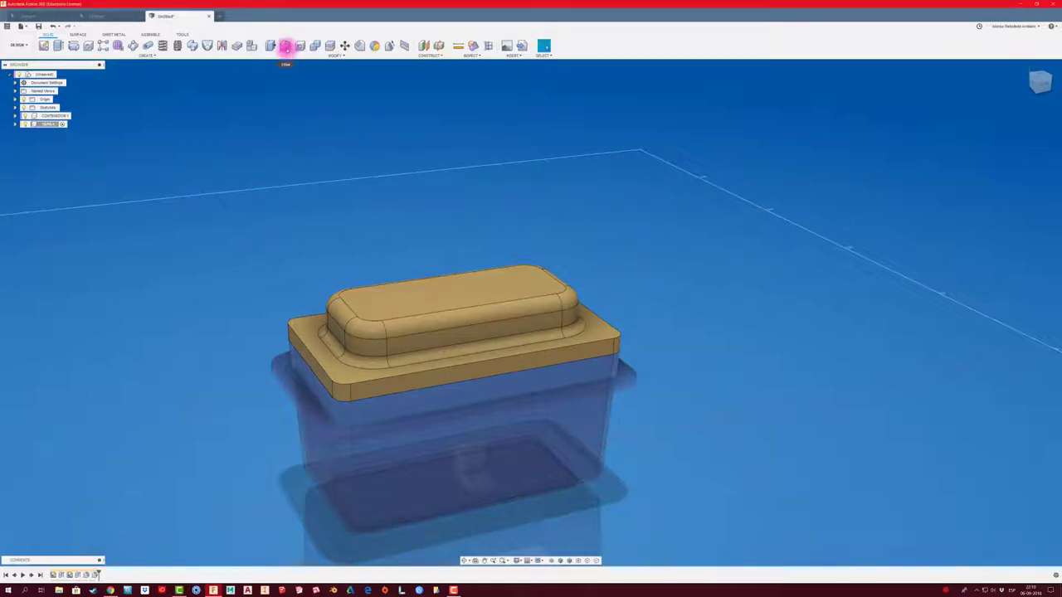
Step: Fillet the lid's lower outer edge at 2 mm
click(284, 46)
click(375, 380)
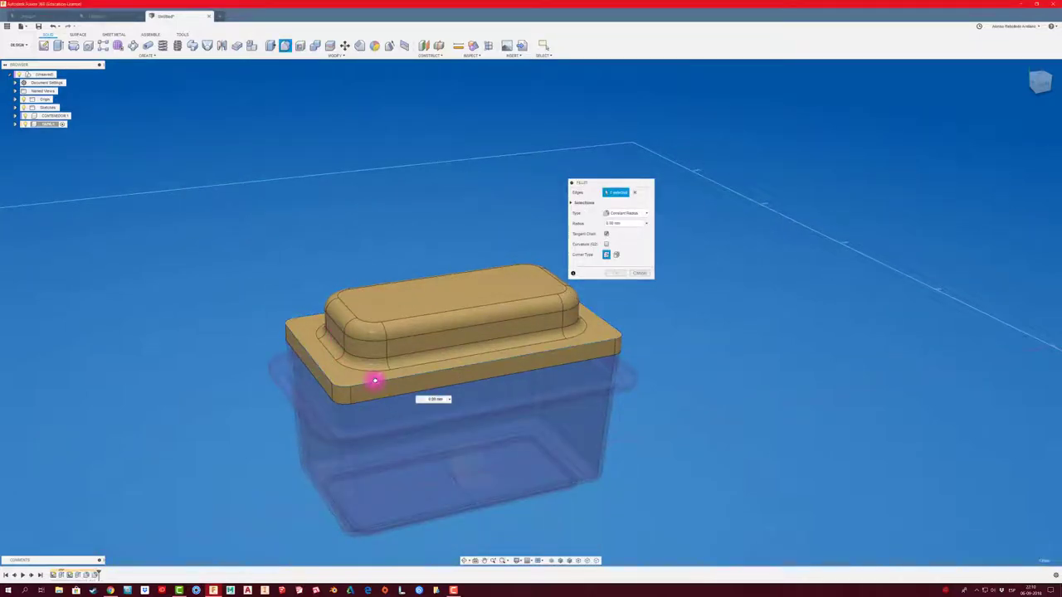
text(2)
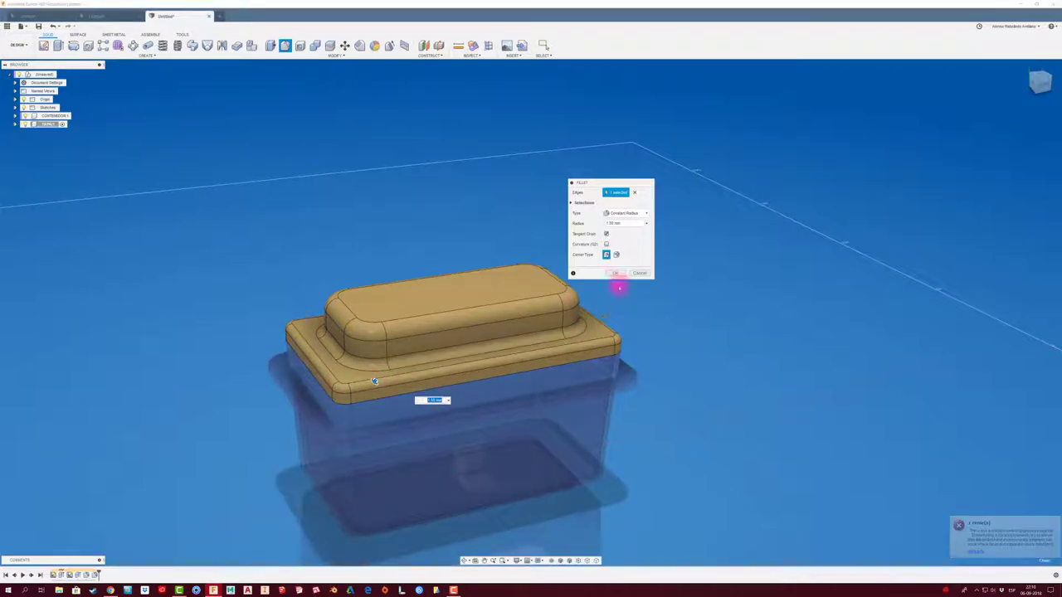
click(614, 273)
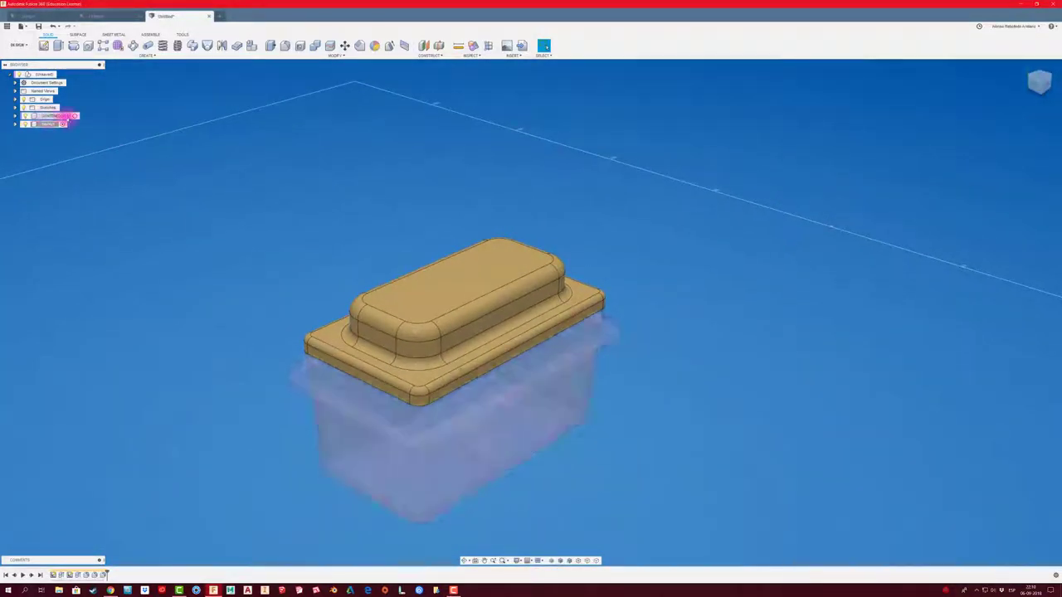
Step: Hide CONTENEDOR, shell the lid from its underside at 1 mm, then show CONTENEDOR again
click(24, 115)
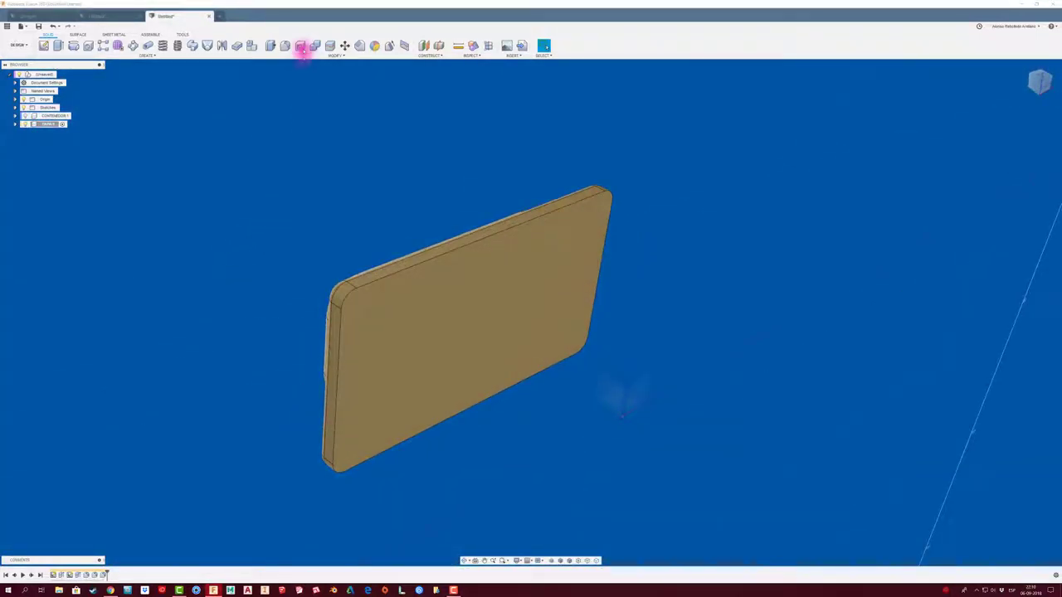
click(300, 47)
click(437, 327)
click(630, 214)
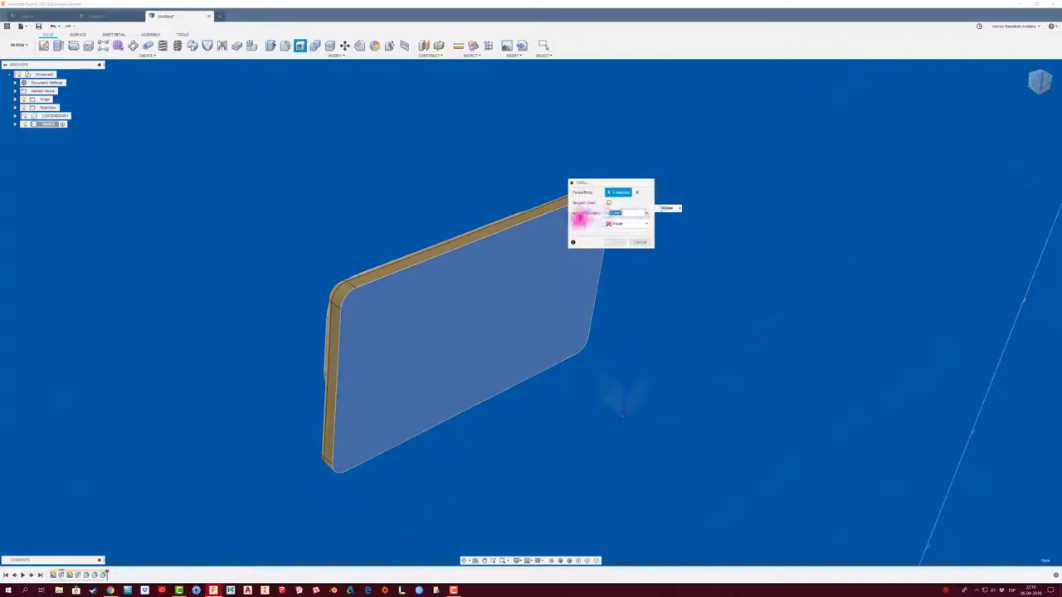
click(615, 242)
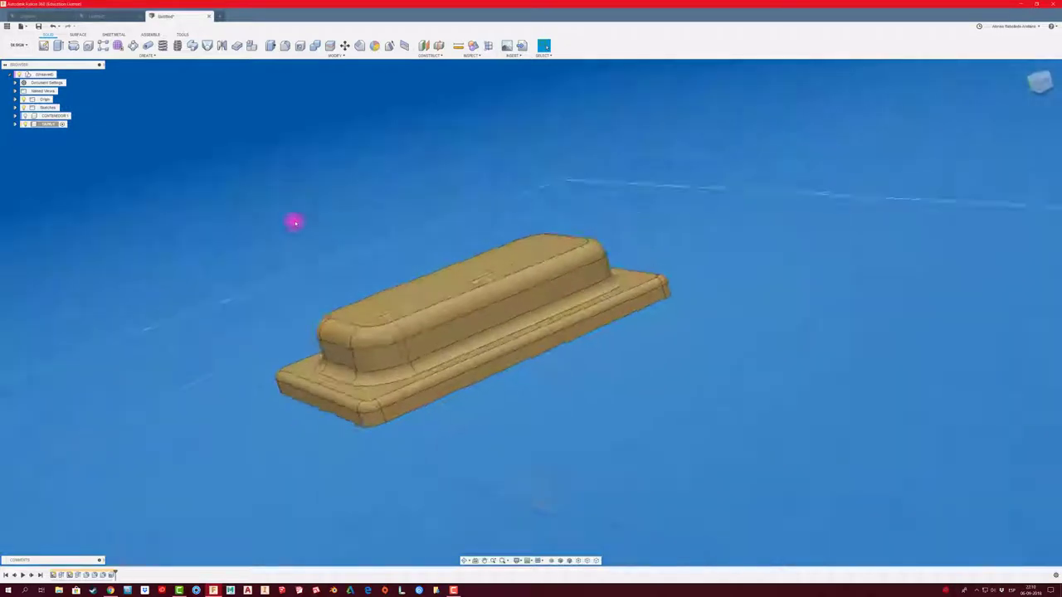
click(24, 115)
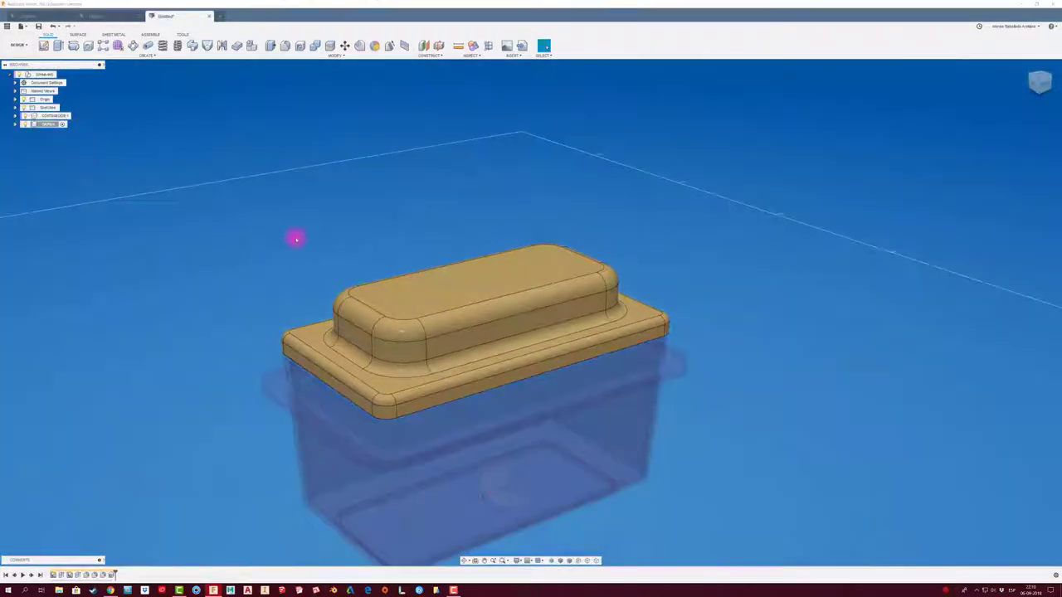
shift+middle_drag(295, 239, 290, 238)
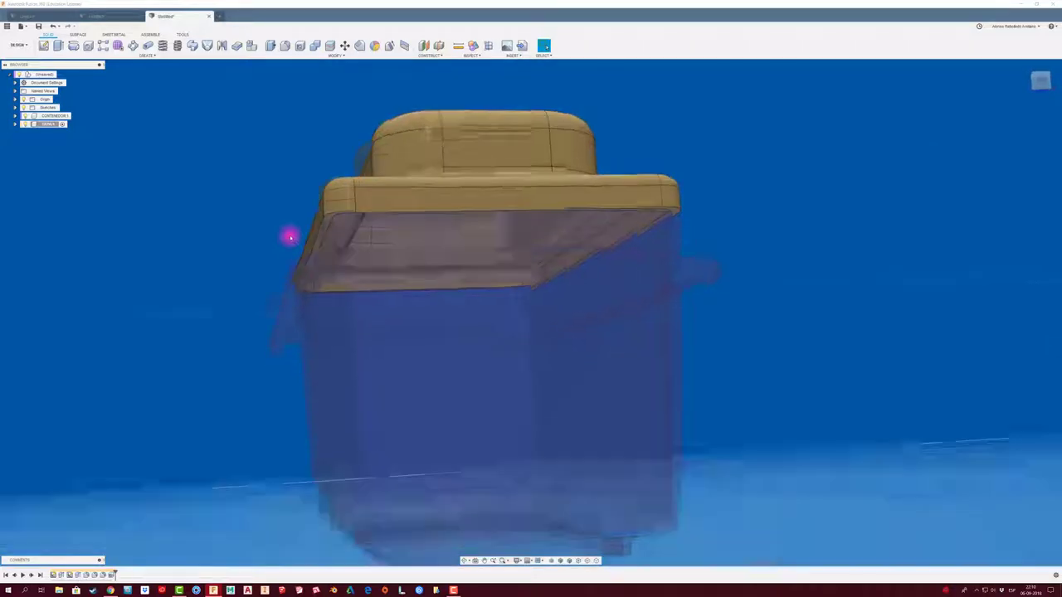
mouse_move(291, 237)
shift+middle_down()
mouse_move(320, 270)
mouse_move(488, 45)
shift+middle_up()
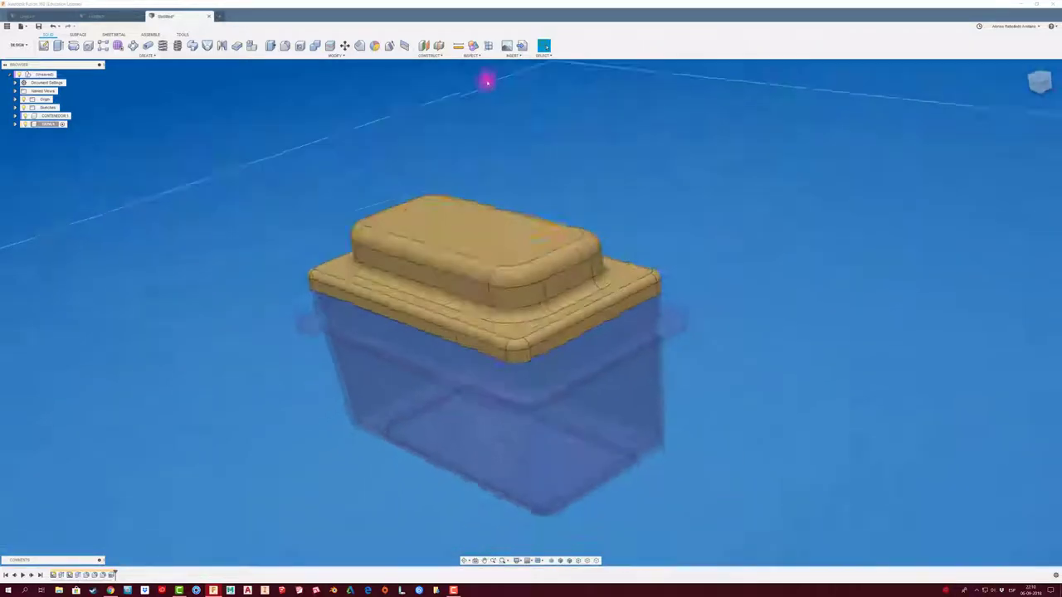
click(488, 46)
click(581, 357)
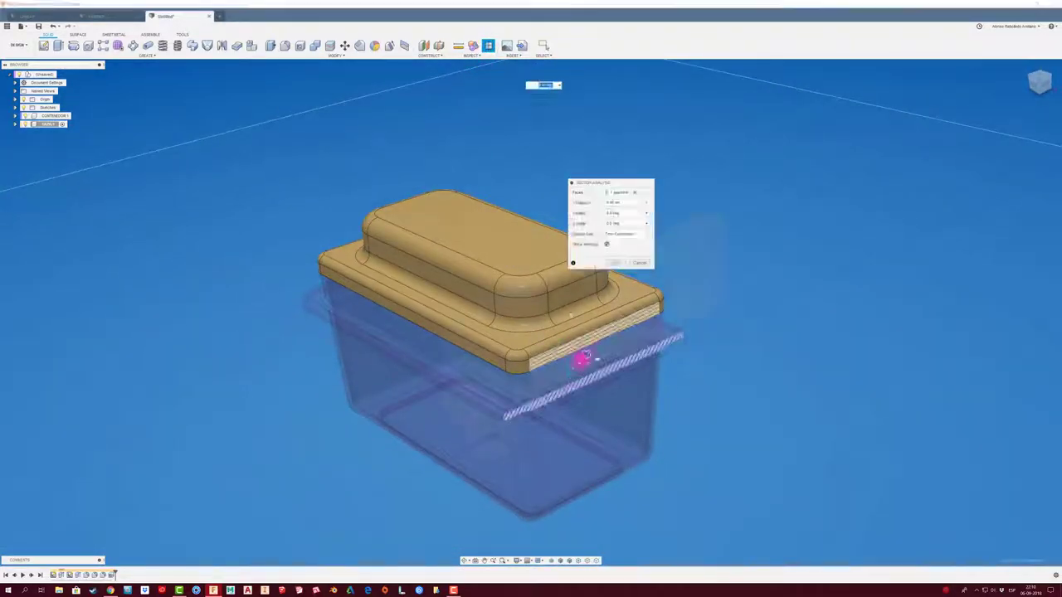
drag(585, 355, 539, 342)
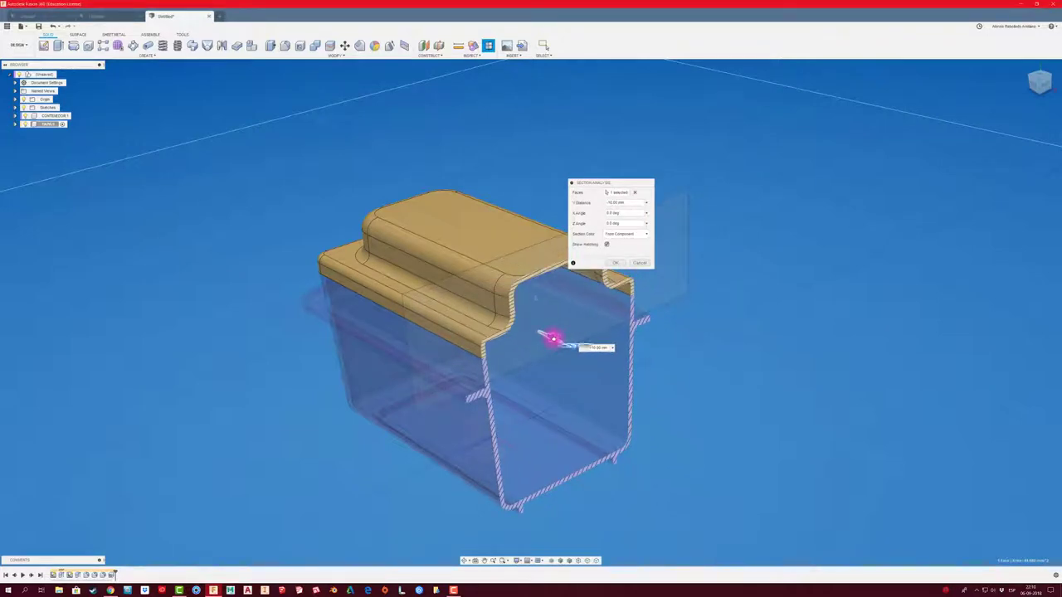
shift+middle_drag(540, 342, 545, 294)
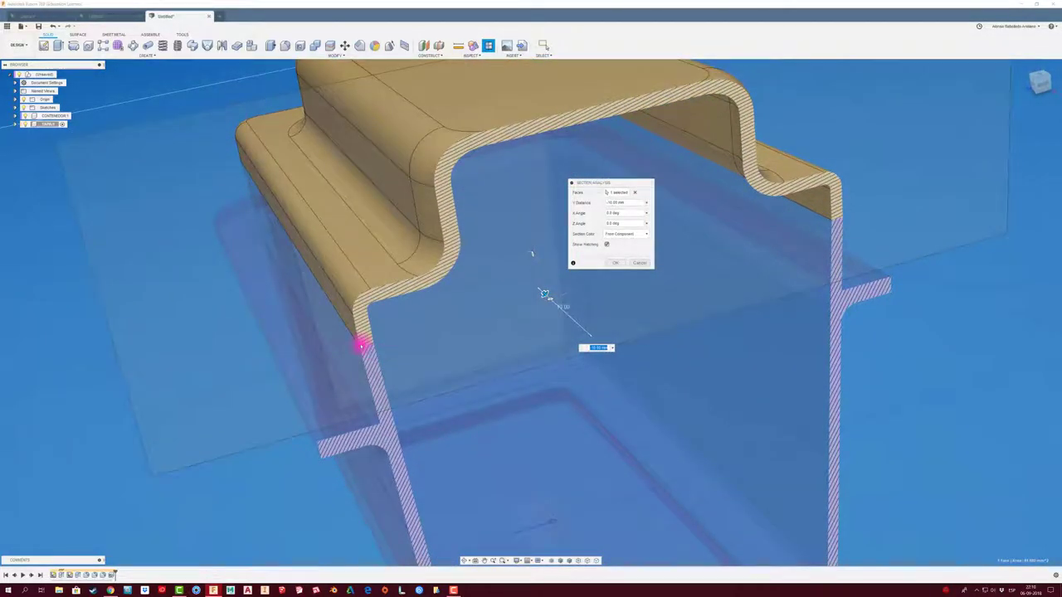
drag(365, 352, 361, 342)
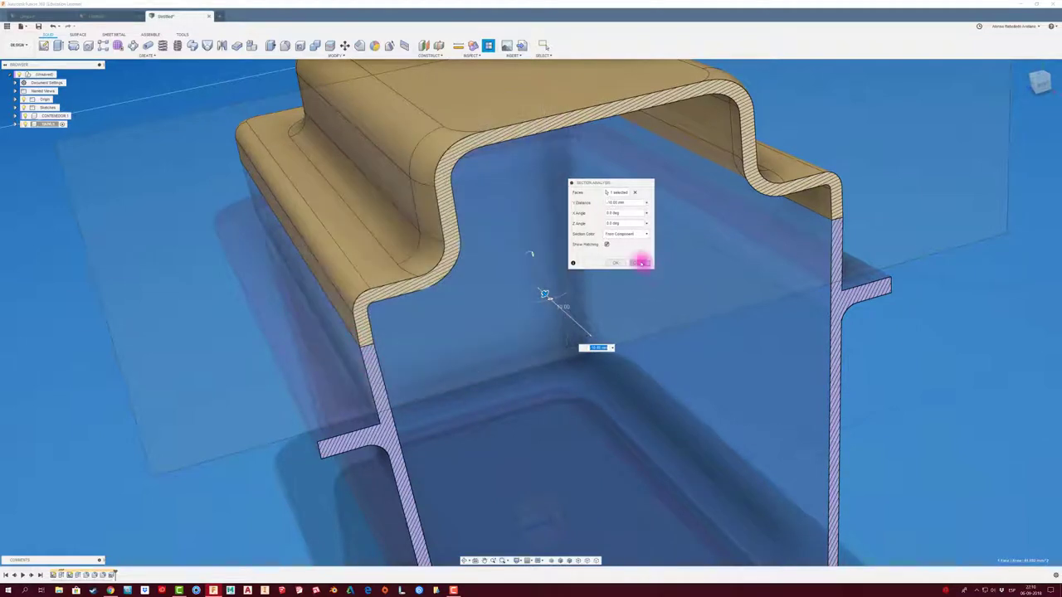
click(639, 262)
scroll(586, 336, down, 5)
mouse_move(586, 337)
shift+middle_down()
mouse_move(331, 351)
mouse_move(311, 337)
mouse_move(323, 330)
mouse_move(327, 273)
mouse_move(142, 177)
shift+middle_up()
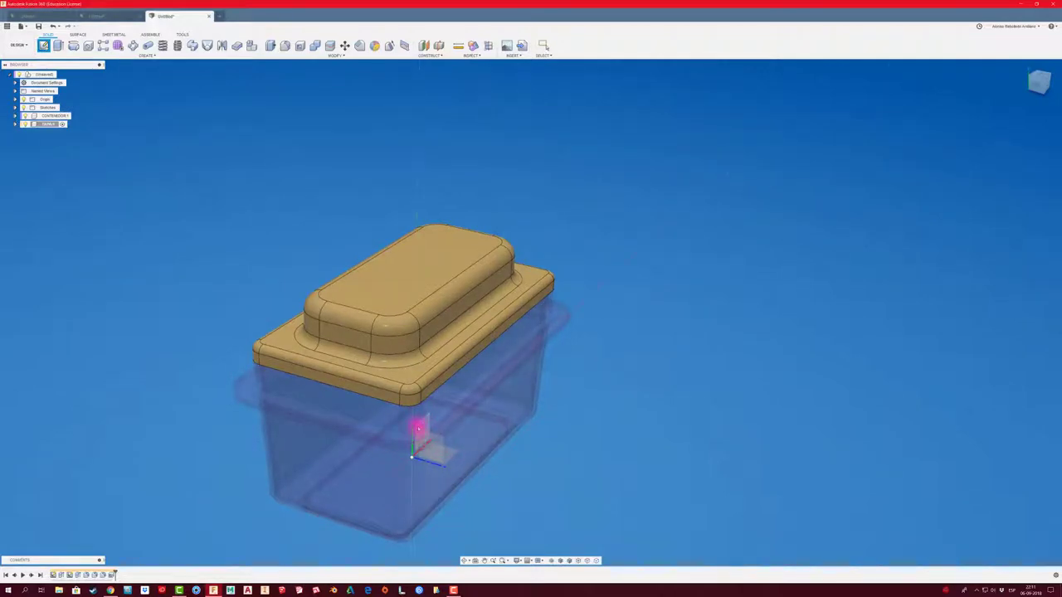
Step: Start a sketch on an origin plane with Slice enabled to cut the parts open
click(24, 114)
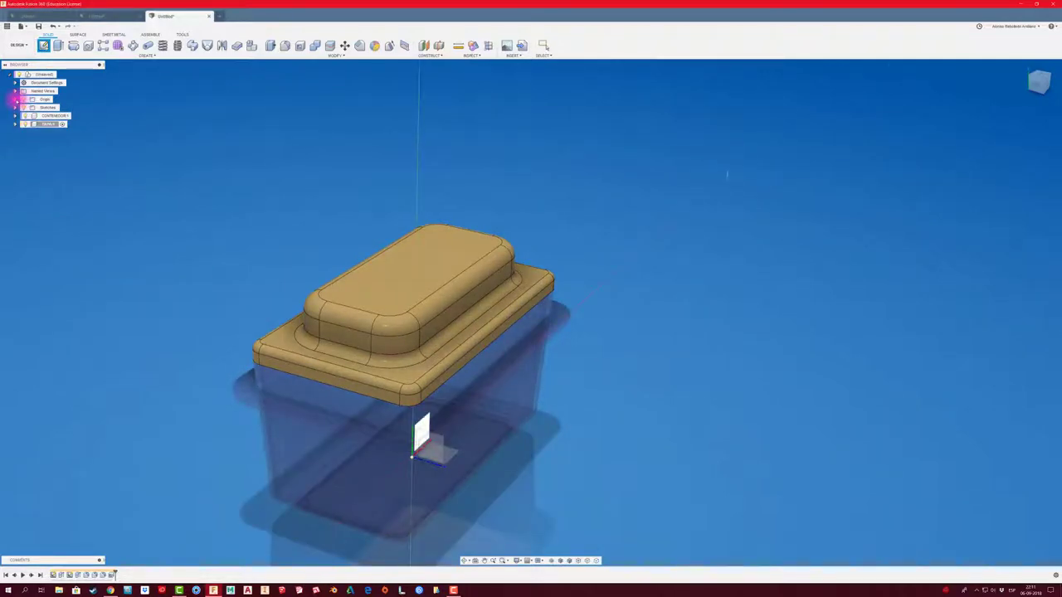
click(15, 100)
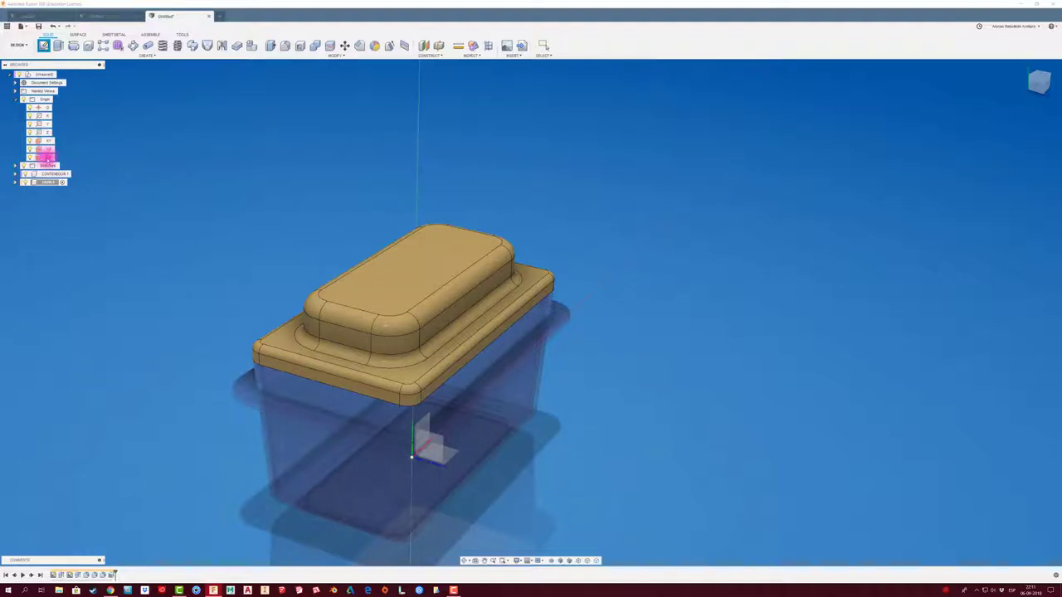
click(45, 154)
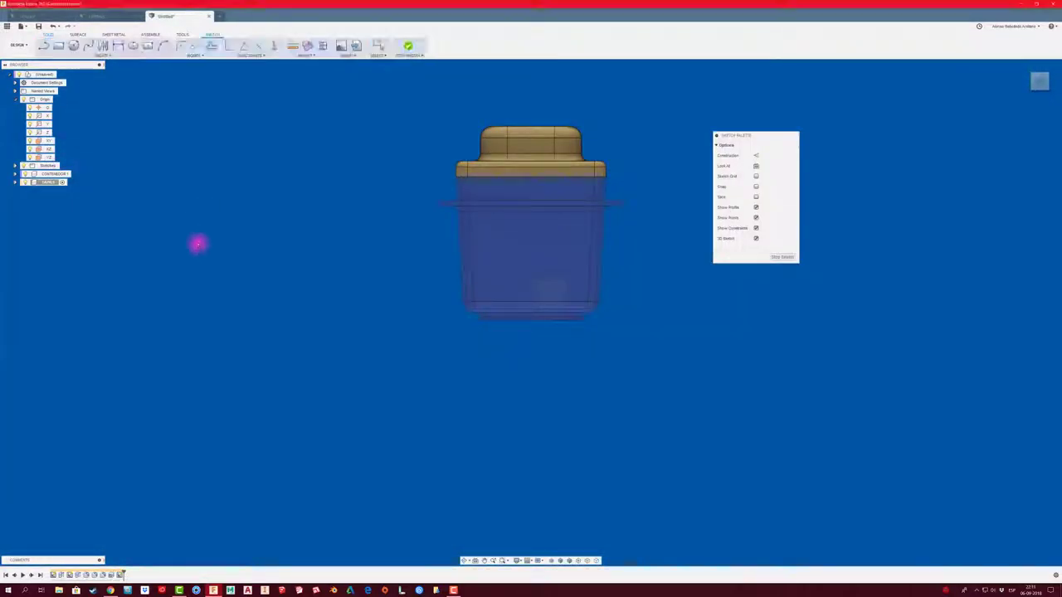
click(755, 196)
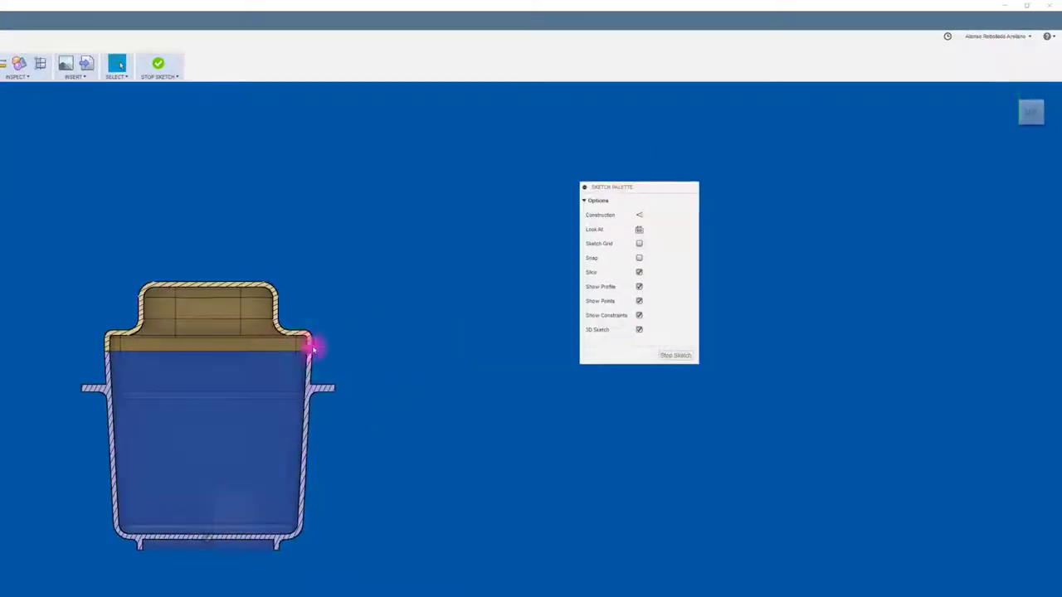
scroll(362, 349, up, 2)
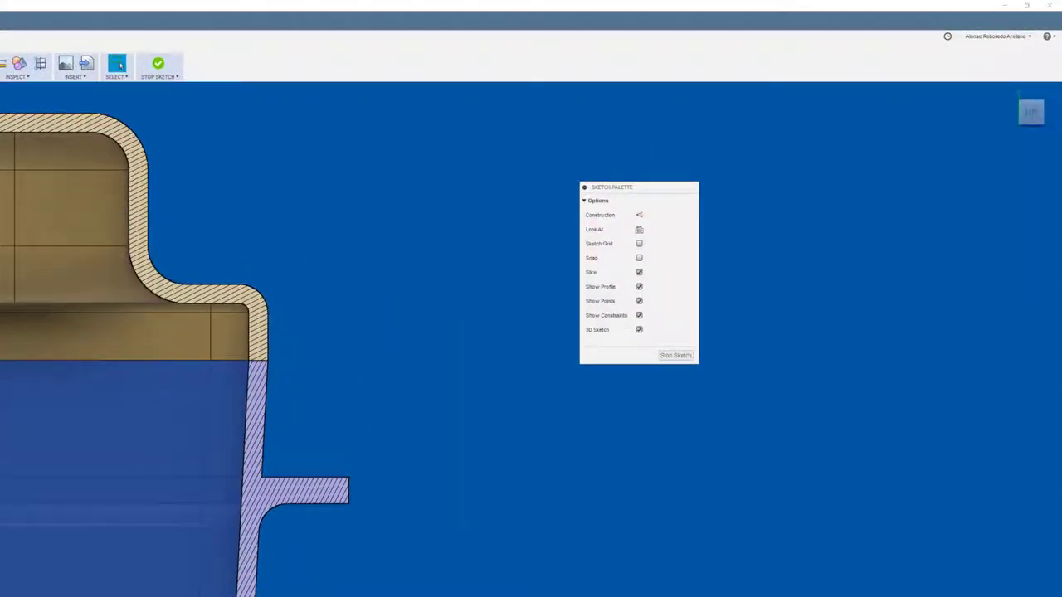
Step: Try a rectangle and an arc at the lid's outer edge, cancelling both
key(r)
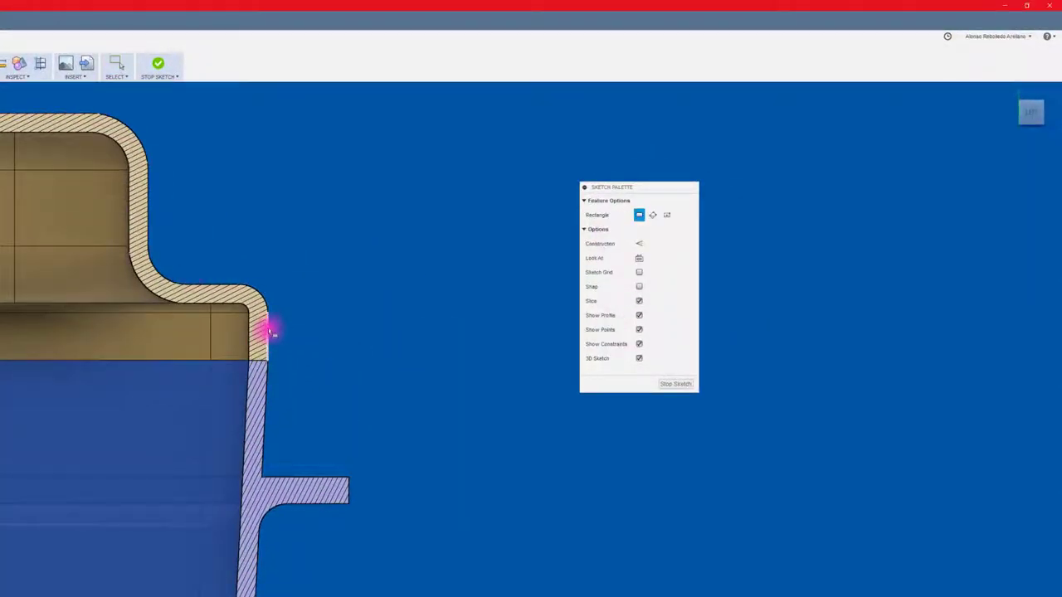
click(270, 314)
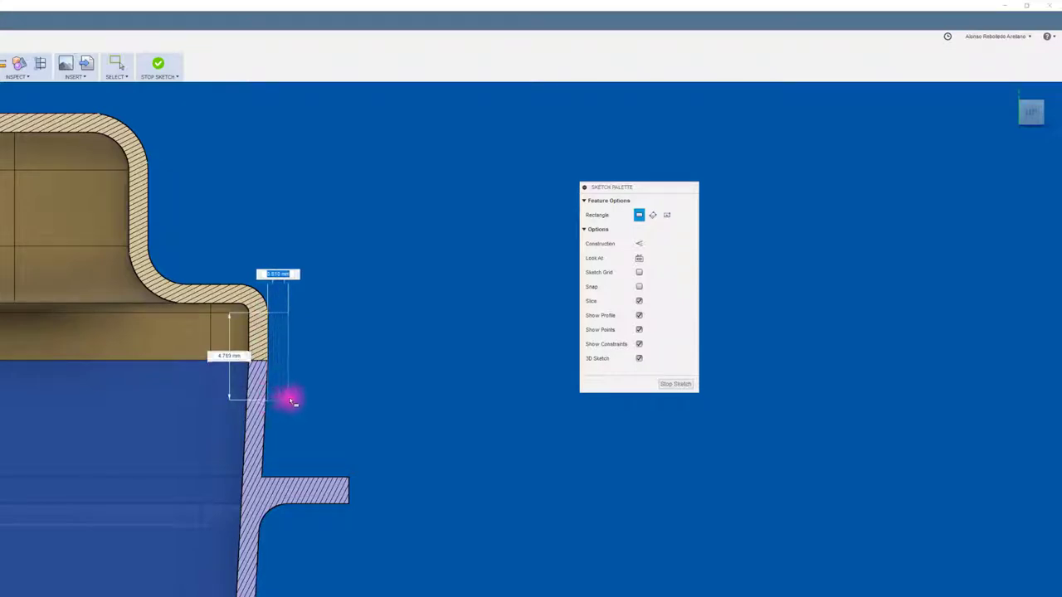
key(Escape)
scroll(274, 368, up, 3)
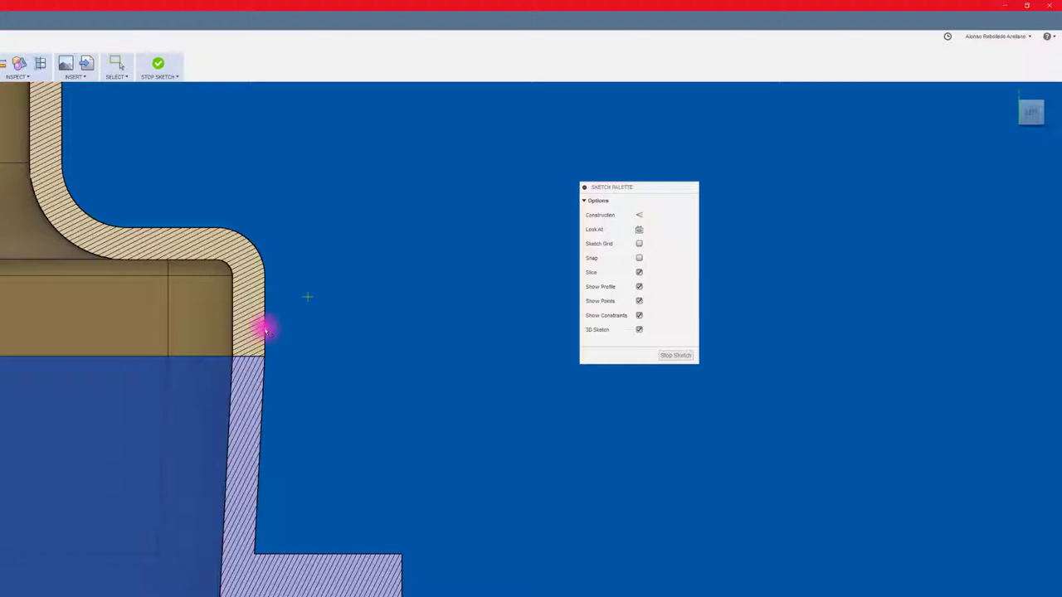
click(265, 277)
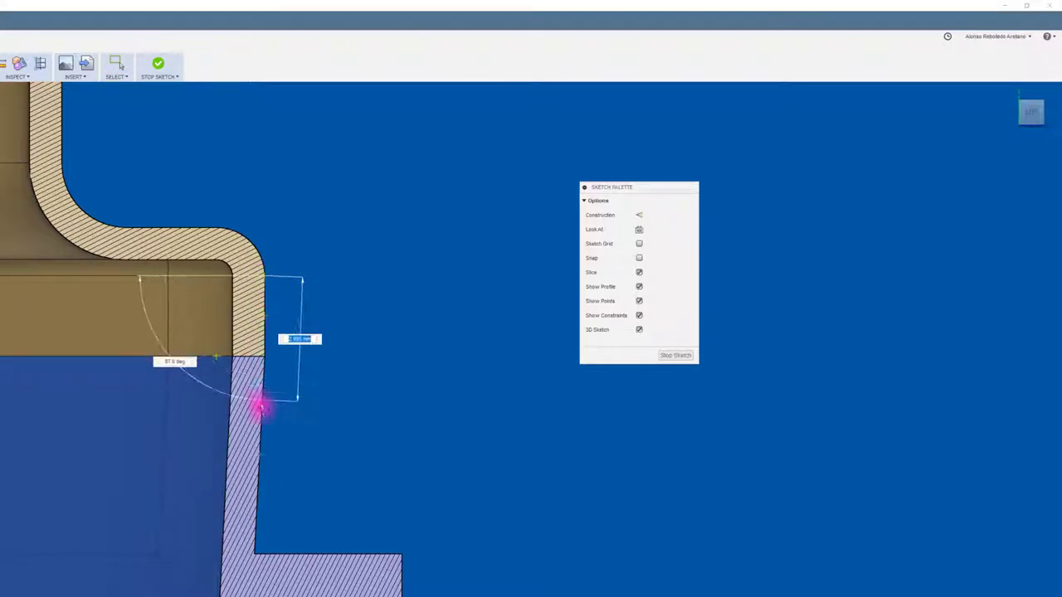
key(Escape)
scroll(287, 400, up, 2)
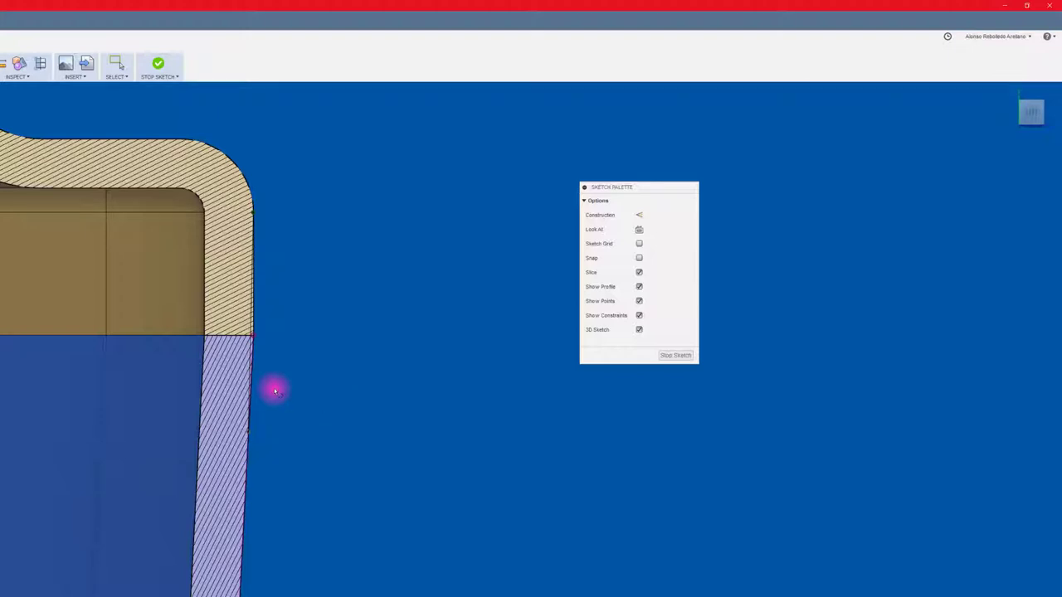
Step: After abandoned arc attempts, draw lines beside the lid and tub wall closing the rim profile
click(274, 390)
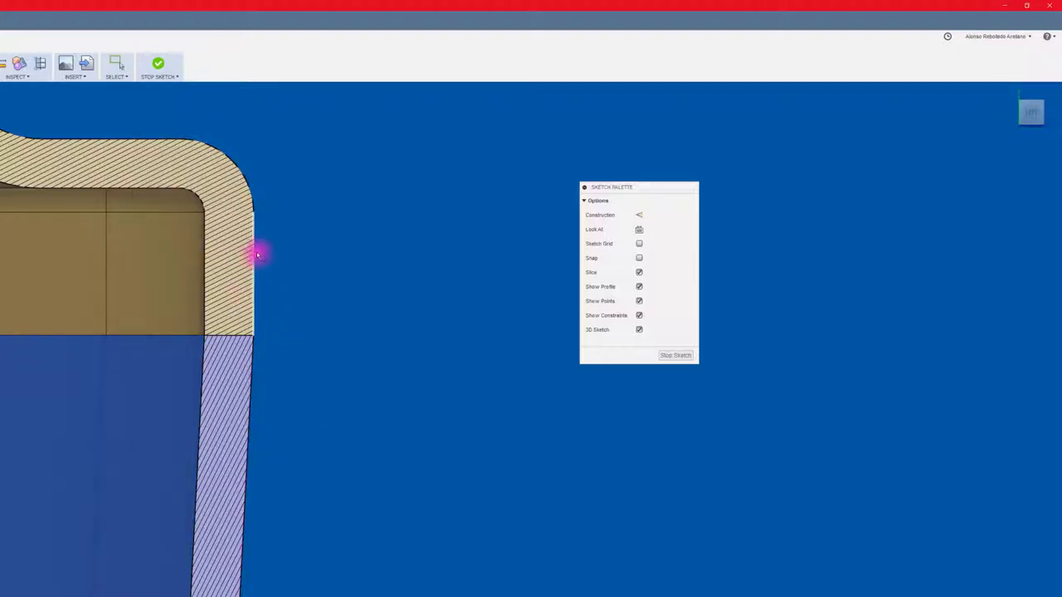
drag(253, 215, 257, 337)
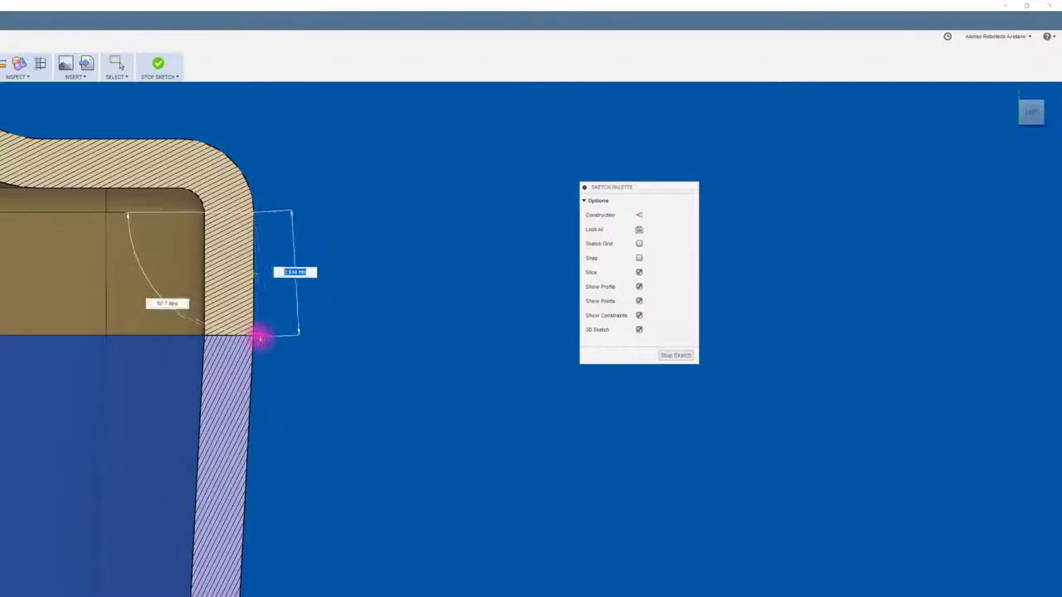
click(276, 337)
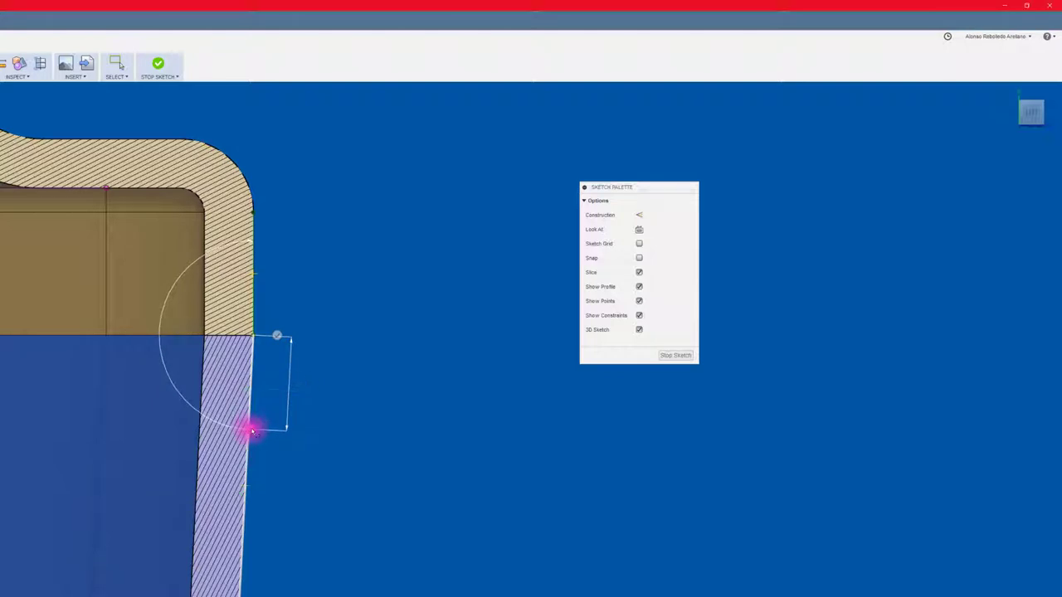
key(Escape)
click(290, 421)
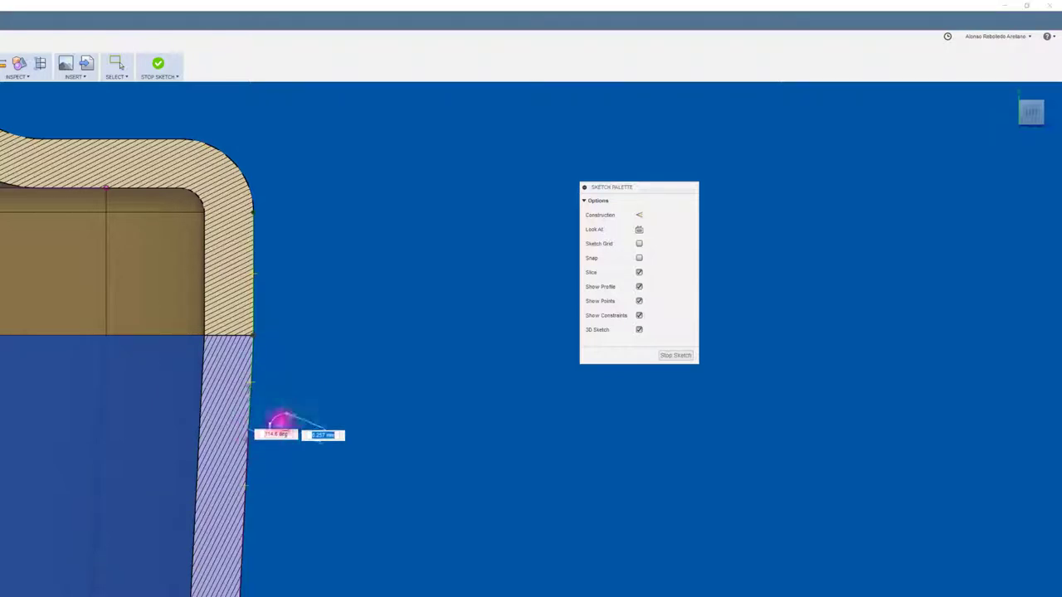
key(Escape)
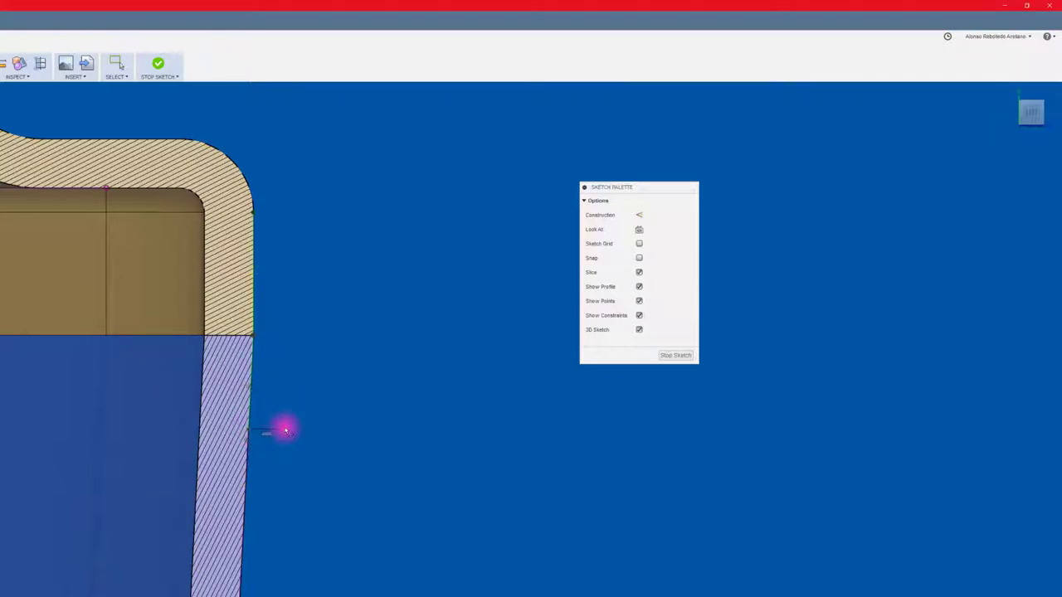
click(284, 430)
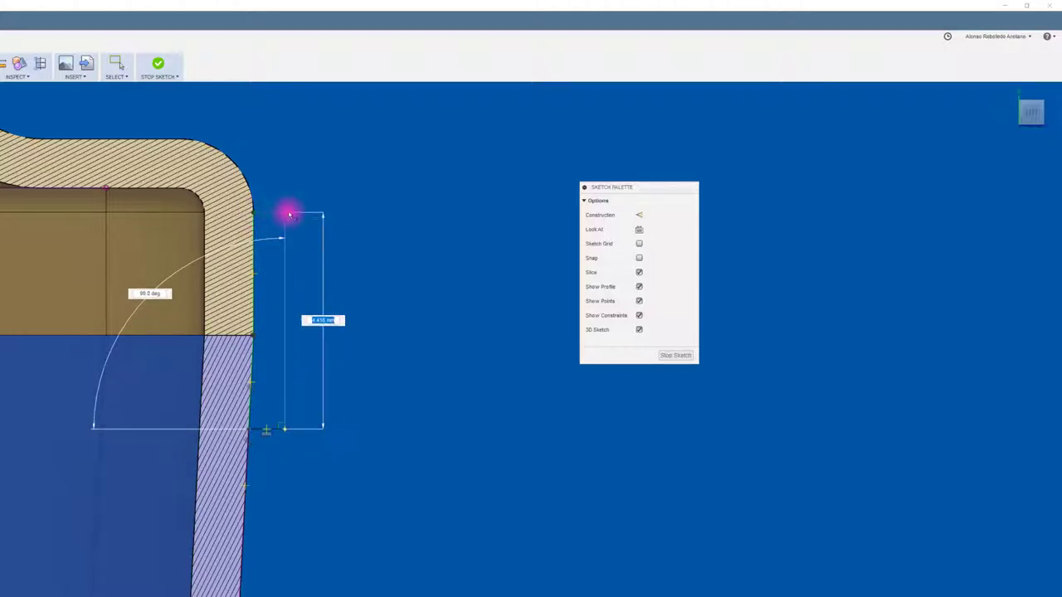
click(285, 213)
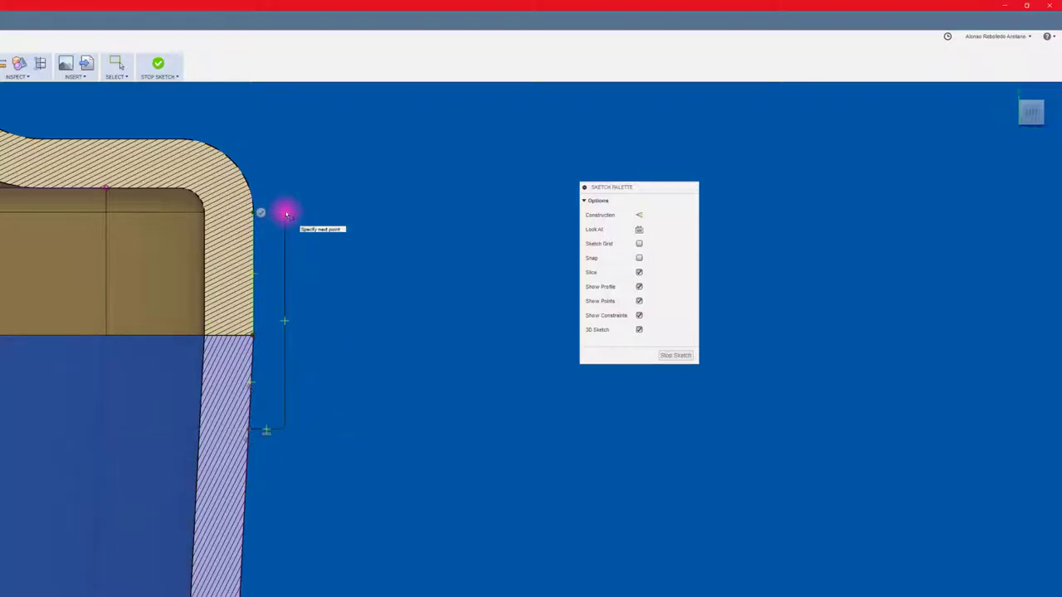
click(257, 214)
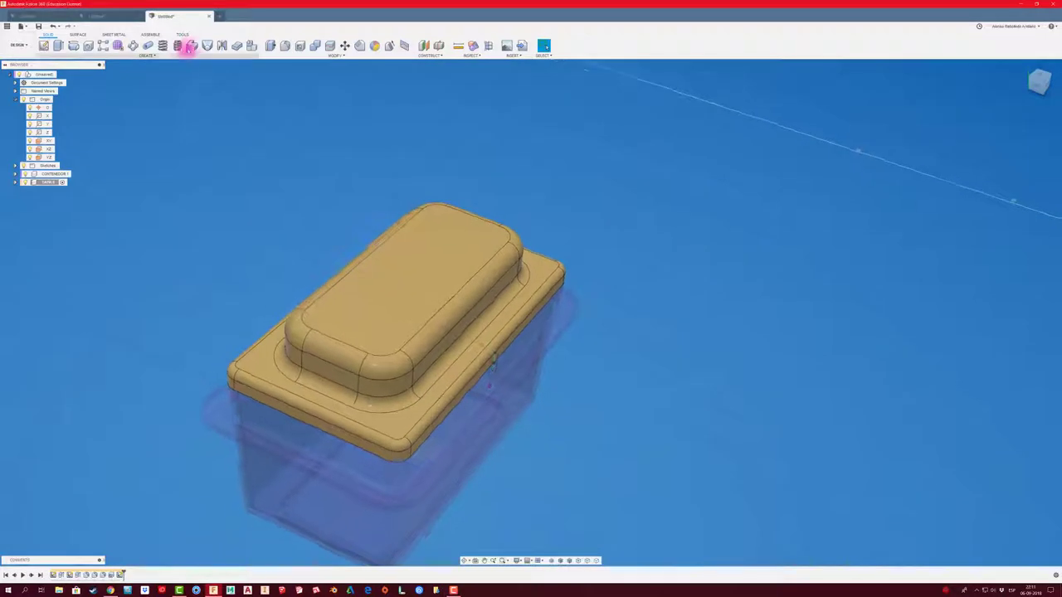
Step: Sweep the thin rim profile along the lid's outer bottom edge, joining a downward skirt
click(192, 45)
scroll(508, 341, up, 3)
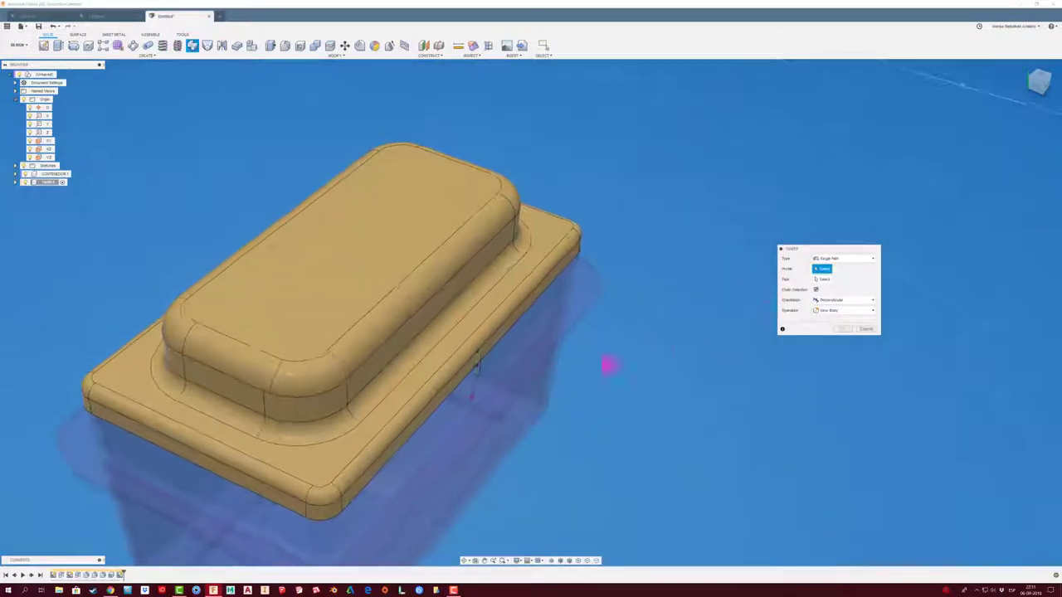
click(483, 357)
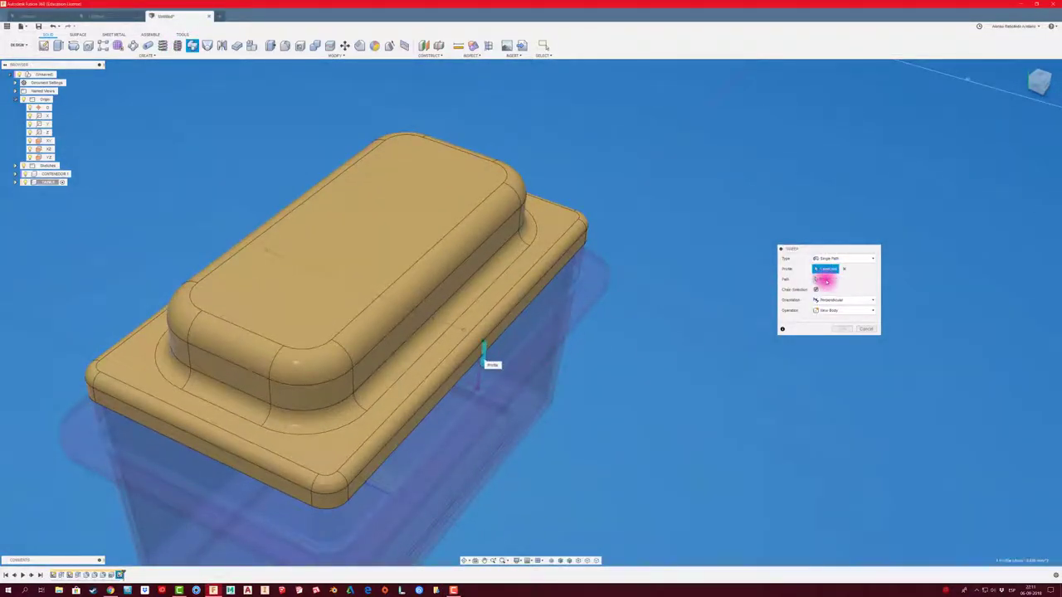
click(824, 280)
click(475, 363)
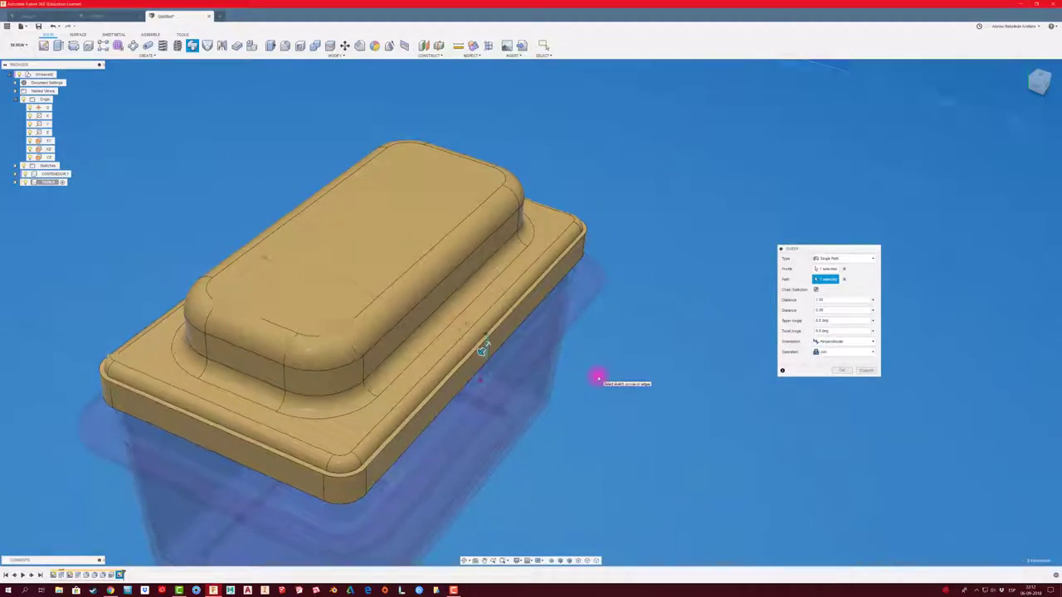
shift+middle_drag(599, 378, 720, 374)
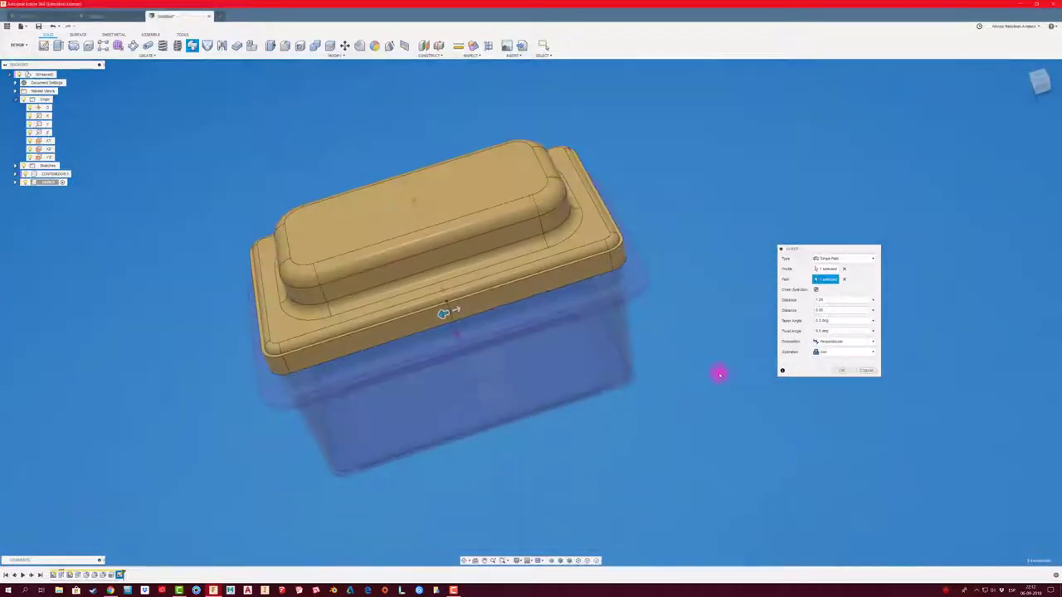
click(841, 371)
mouse_move(633, 360)
shift+middle_down()
mouse_move(438, 339)
mouse_move(403, 324)
mouse_move(290, 93)
mouse_move(290, 51)
shift+middle_up()
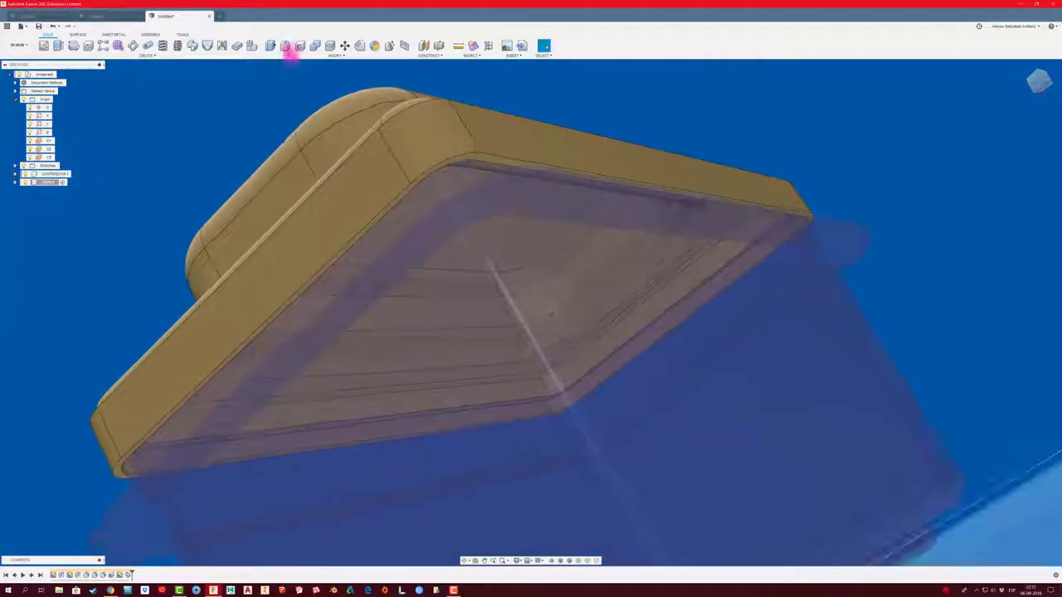
Step: Chamfer the lid's inner edge loop by 0.2 mm
click(334, 54)
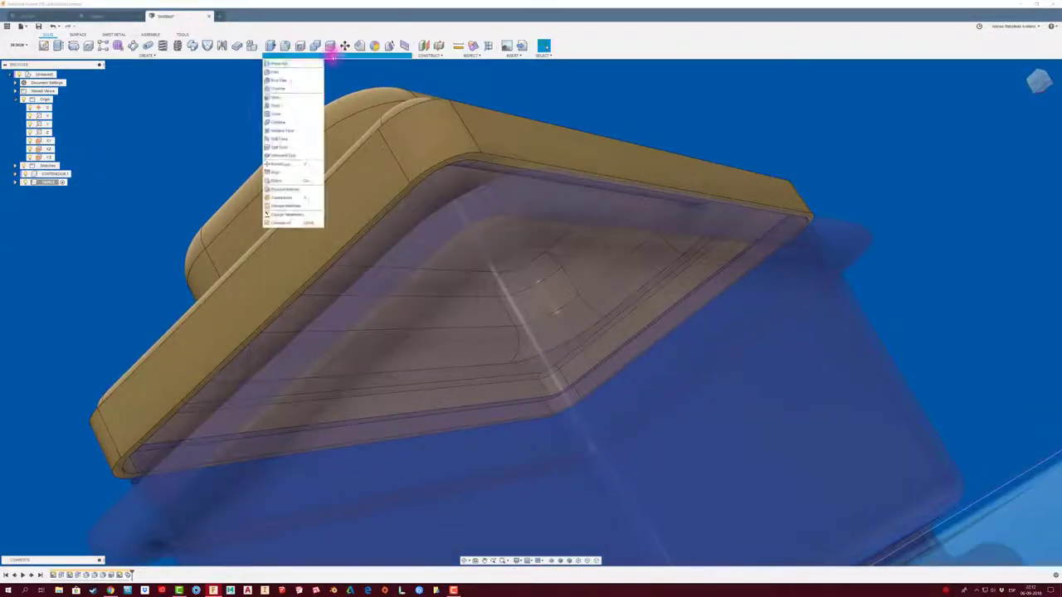
click(278, 88)
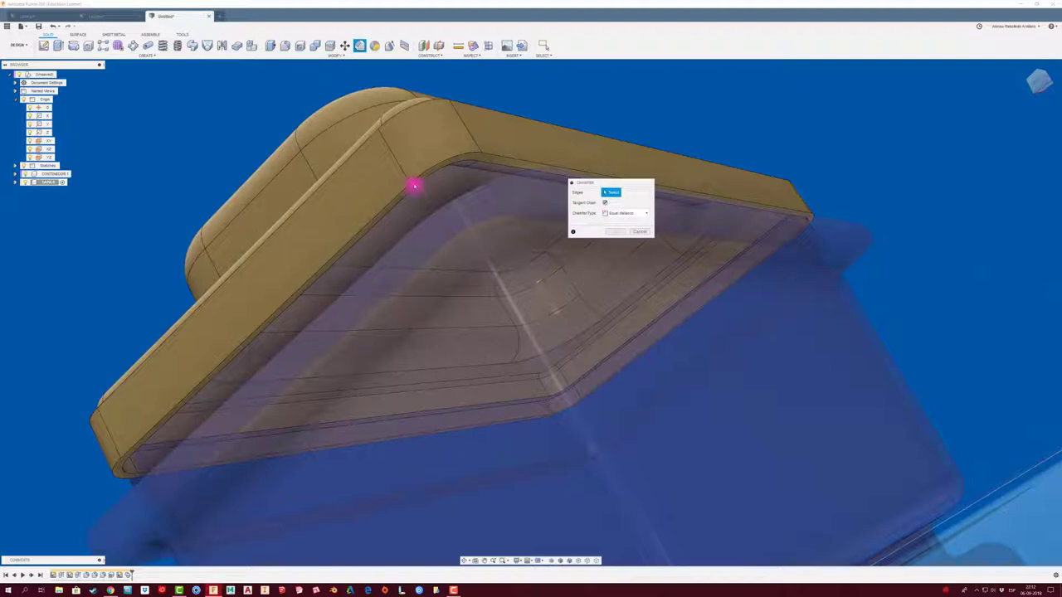
click(414, 186)
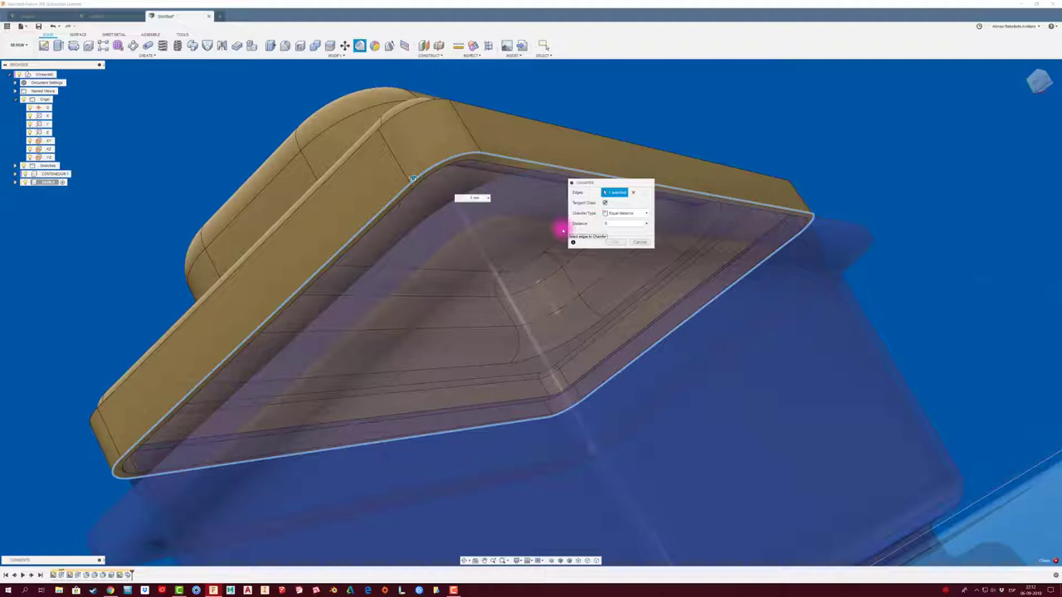
text(.2)
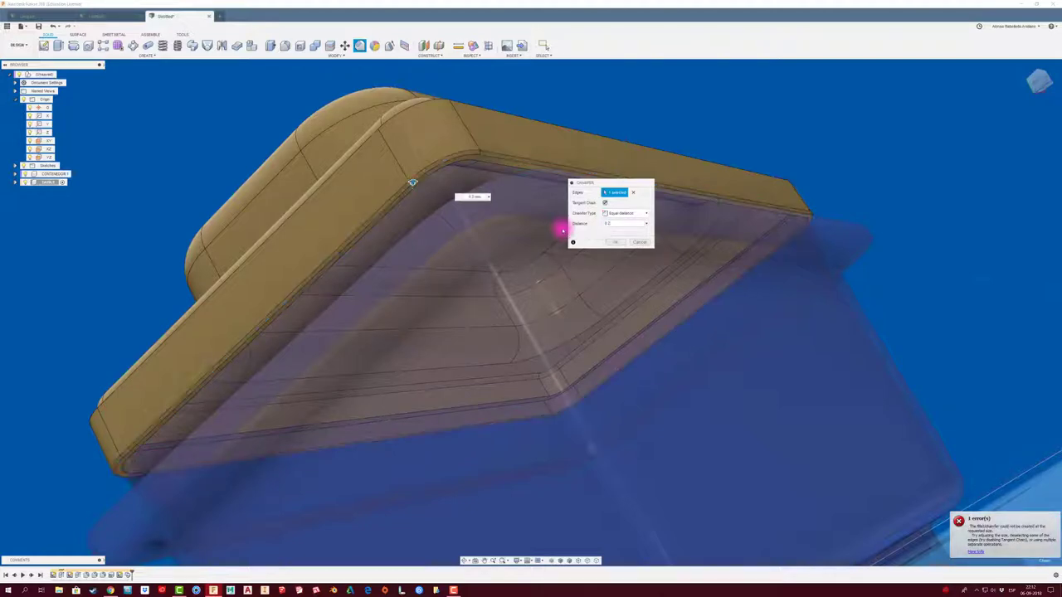
click(614, 241)
mouse_move(602, 240)
shift+middle_down()
mouse_move(363, 194)
mouse_move(332, 175)
mouse_move(110, 157)
shift+middle_up()
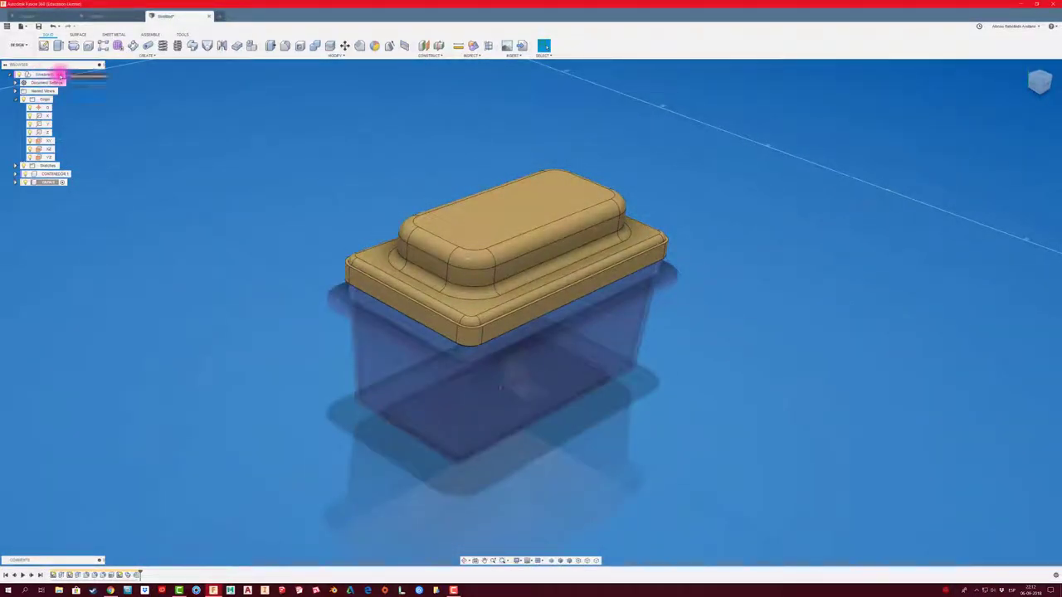
Step: Activate the top-level assembly and cut a section through the model at -12 mm
click(59, 74)
mouse_move(286, 220)
shift+middle_down()
mouse_move(344, 154)
mouse_move(463, 59)
shift+middle_up()
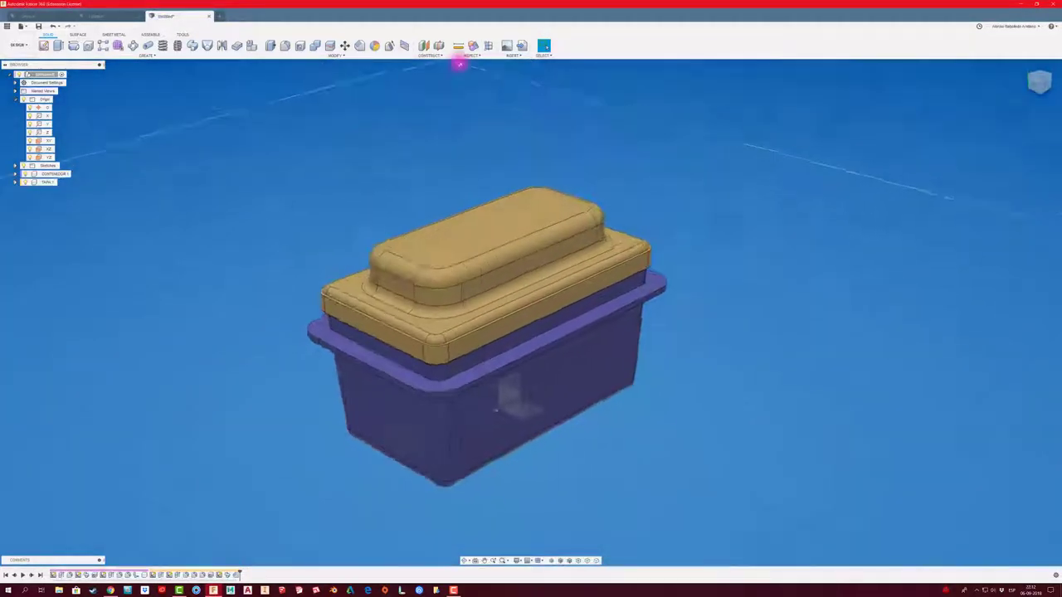
click(488, 45)
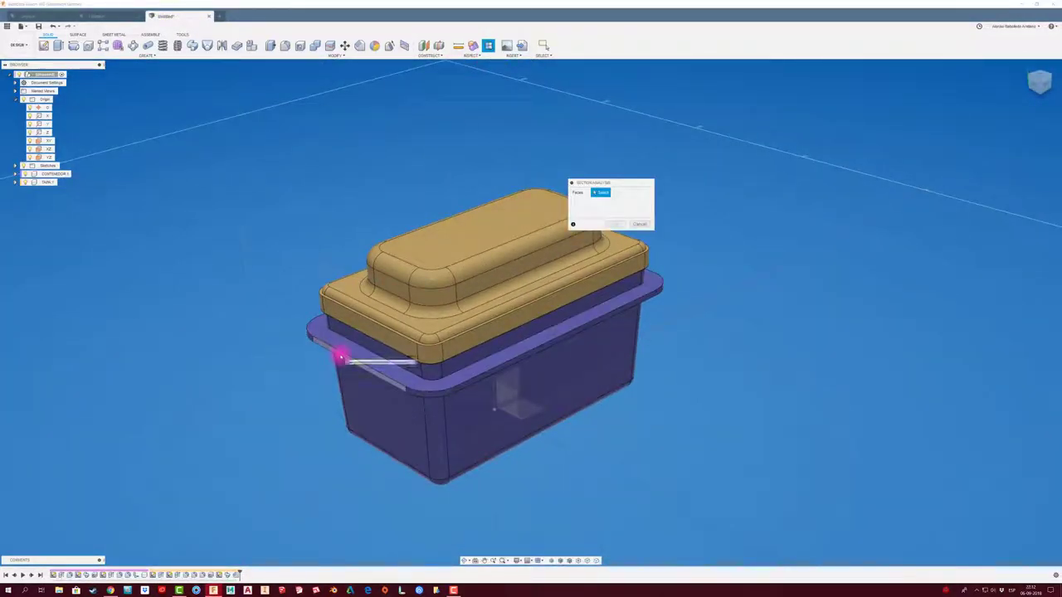
click(340, 357)
drag(343, 350, 372, 343)
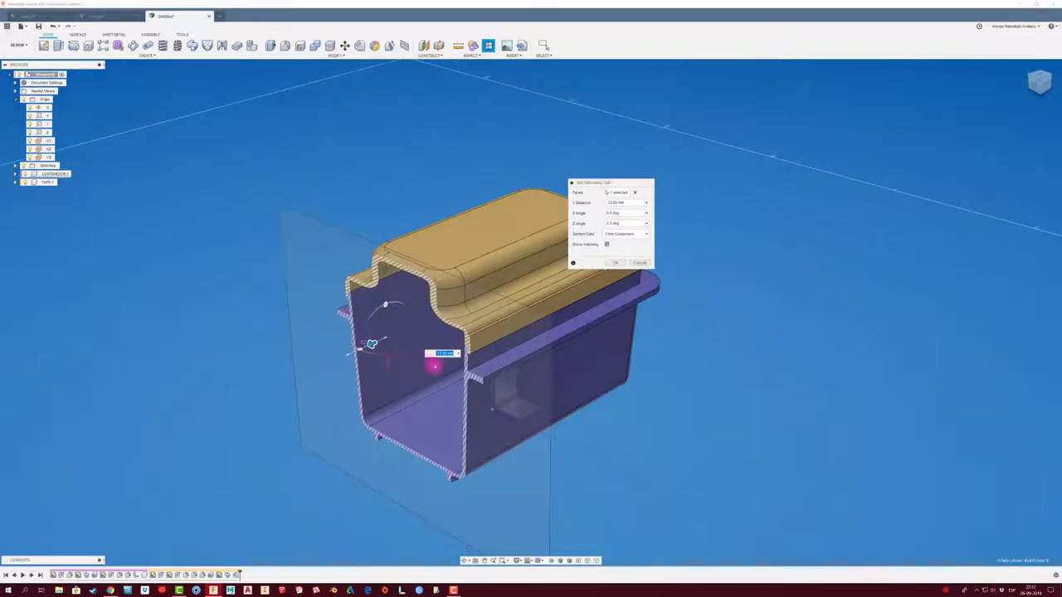
shift+middle_drag(434, 366, 505, 349)
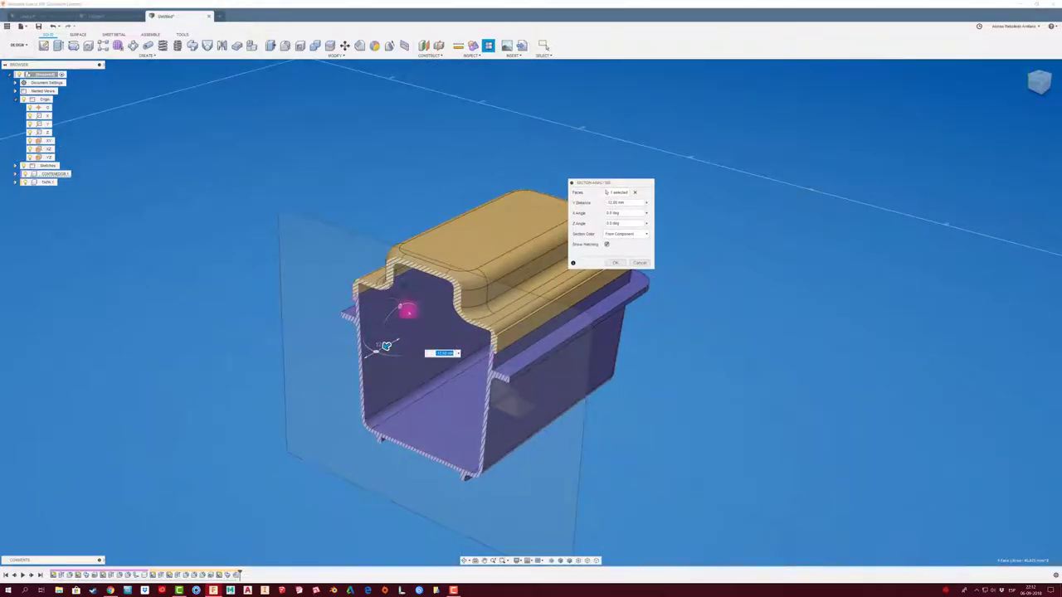
Step: Dismiss the section analysis and zoom in on the lid skirt over the tub rim
click(636, 263)
mouse_move(637, 262)
shift+middle_down()
mouse_move(550, 363)
mouse_move(454, 280)
shift+middle_up()
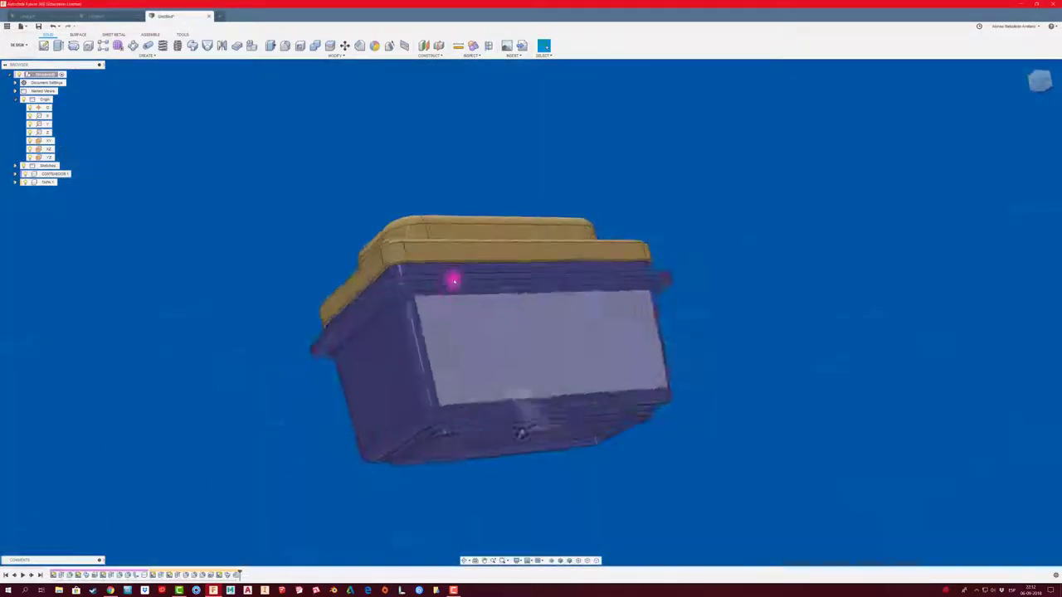
scroll(454, 281, up, 3)
scroll(450, 273, up, 3)
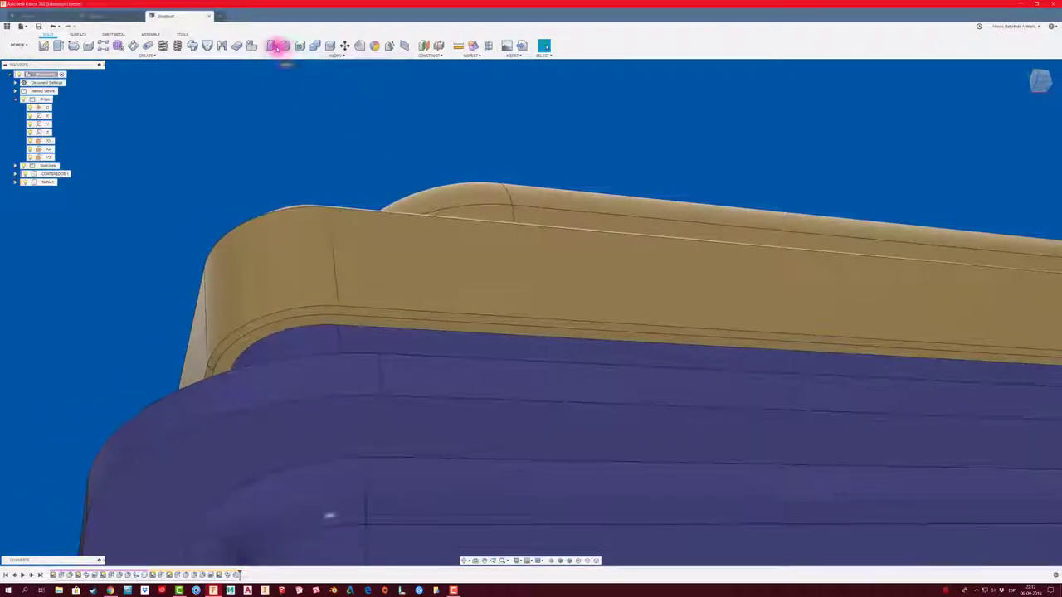
Step: Preview an Offset Faces on the tub's rim face, then cancel it
click(276, 46)
click(372, 331)
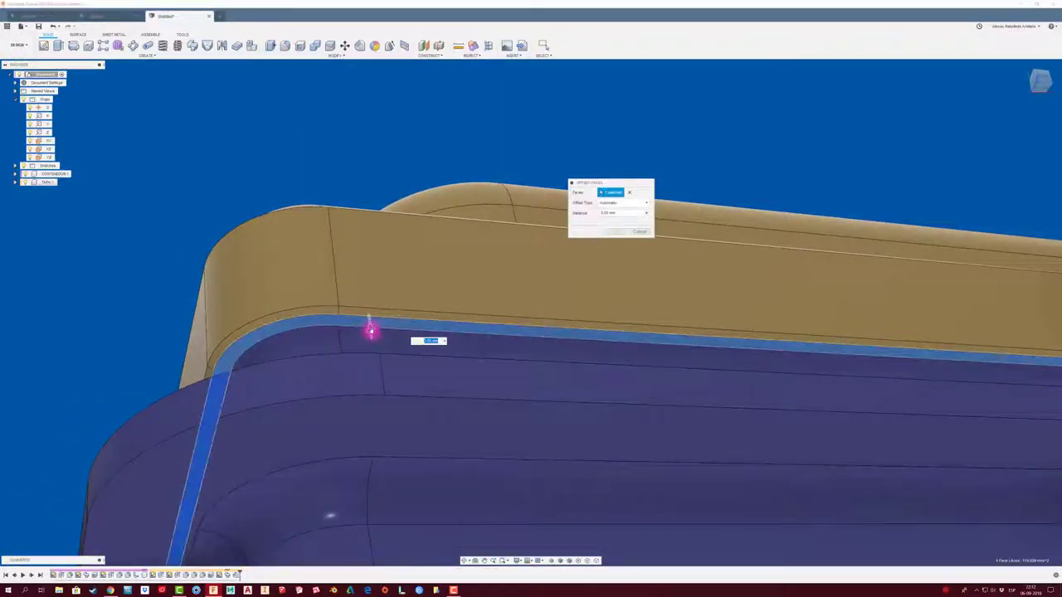
drag(371, 331, 372, 341)
shift+middle_drag(372, 340, 468, 293)
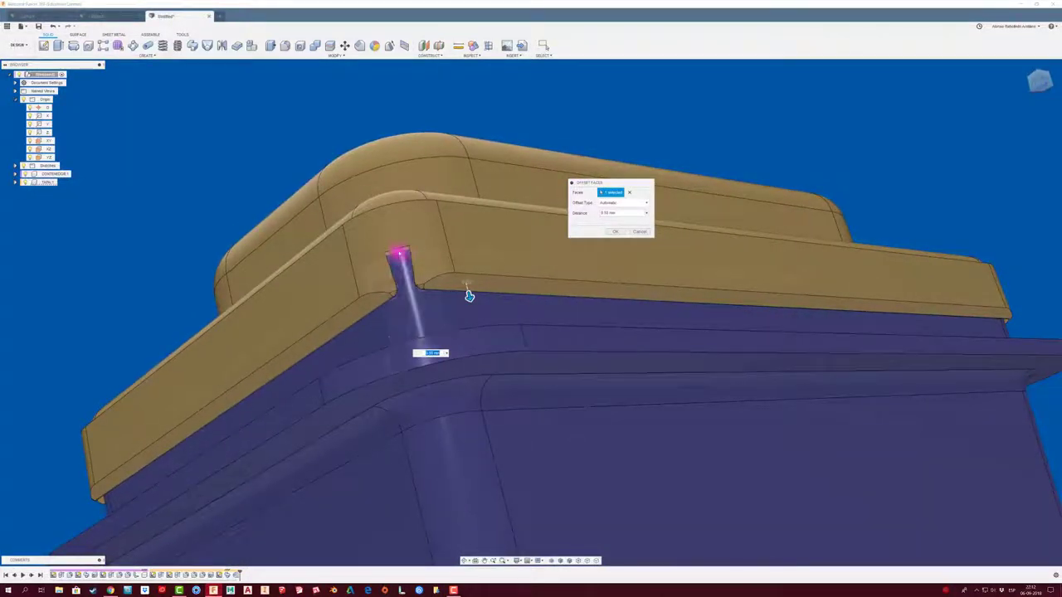
click(641, 232)
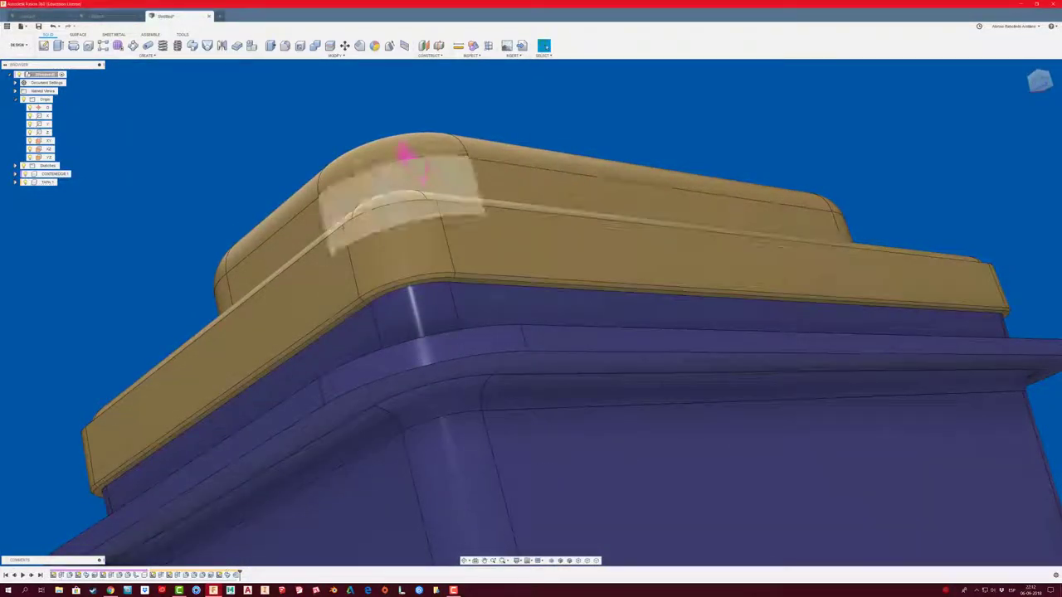
Step: Press-pull the lid's underside face down 1.00 mm
click(270, 45)
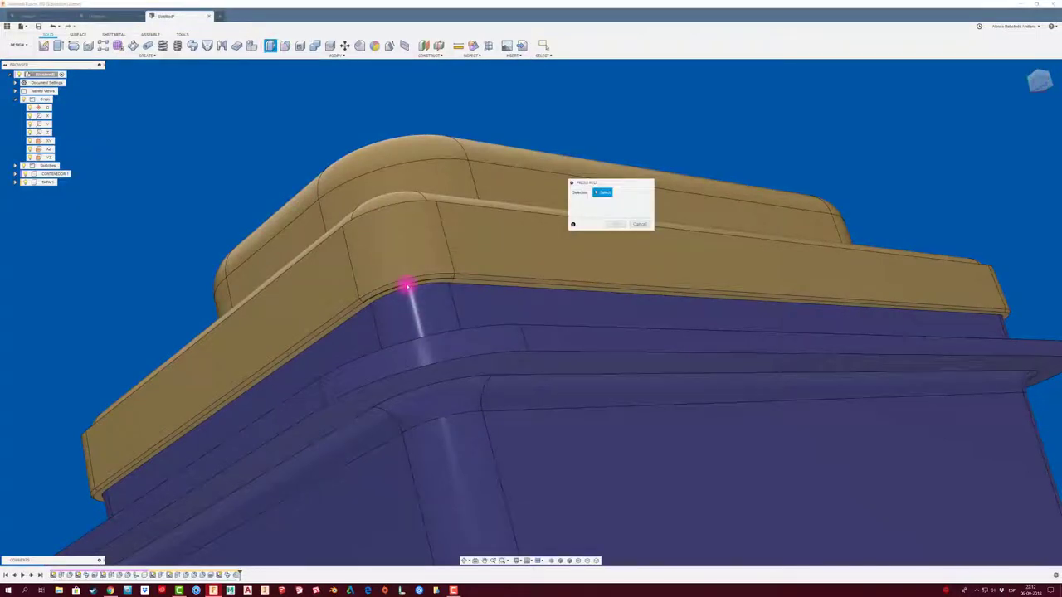
click(468, 288)
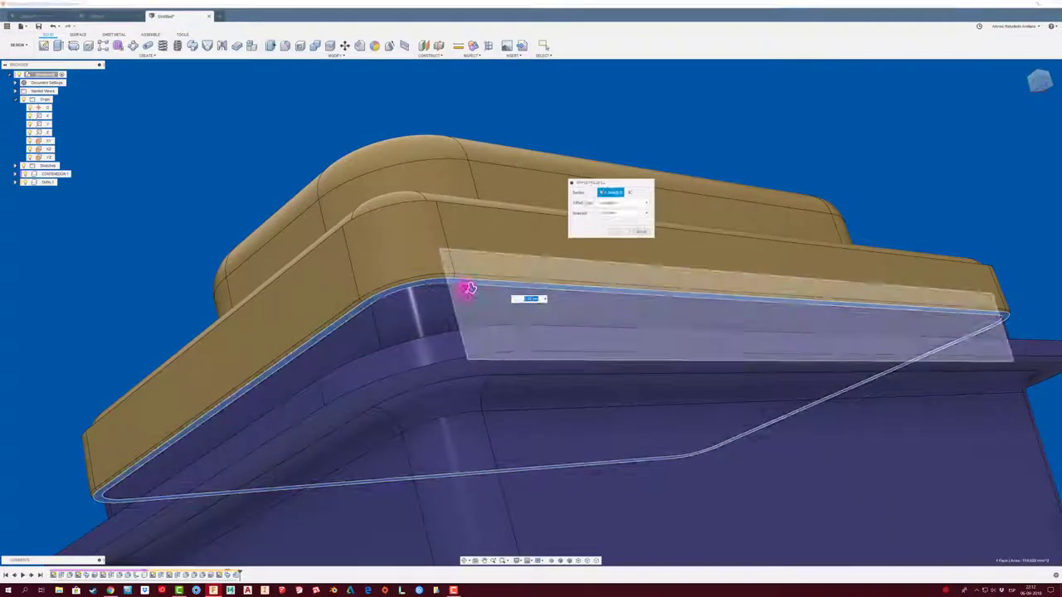
mouse_move(474, 290)
mouse_down()
mouse_move(475, 306)
mouse_move(470, 288)
mouse_up()
click(639, 231)
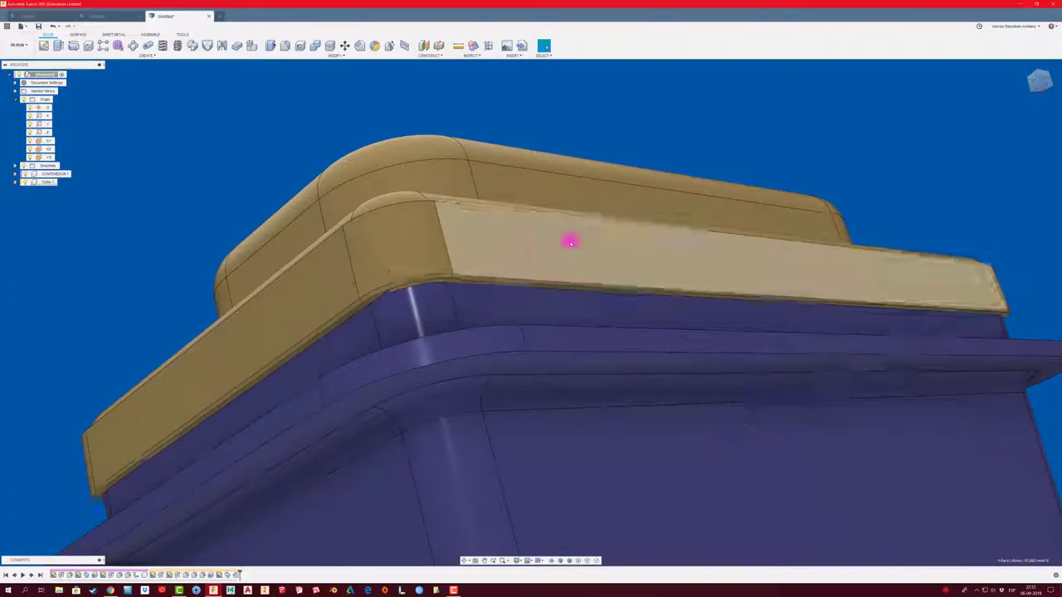
mouse_move(569, 237)
shift+middle_down()
mouse_move(209, 183)
mouse_move(250, 203)
shift+middle_up()
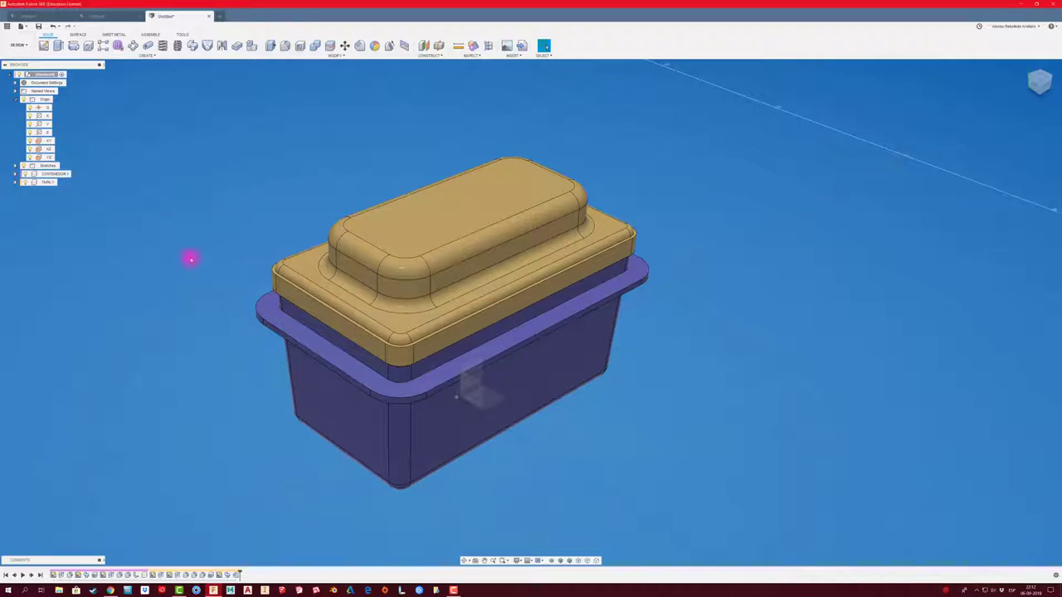
Step: Ground the CONTENEDOR component, test-drag the lid, then undo to reseat it
right_click(60, 175)
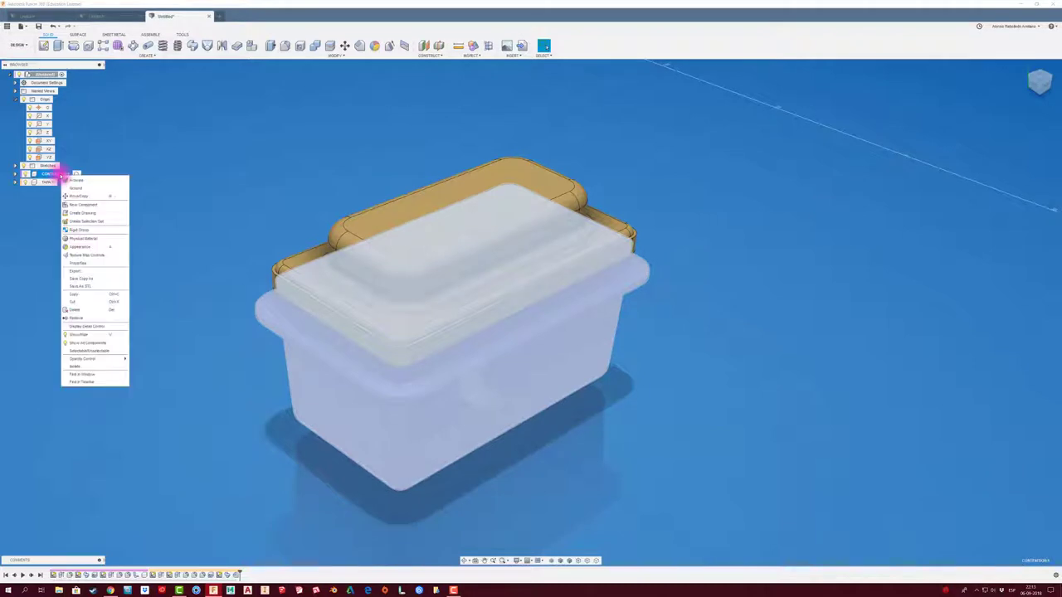
click(73, 188)
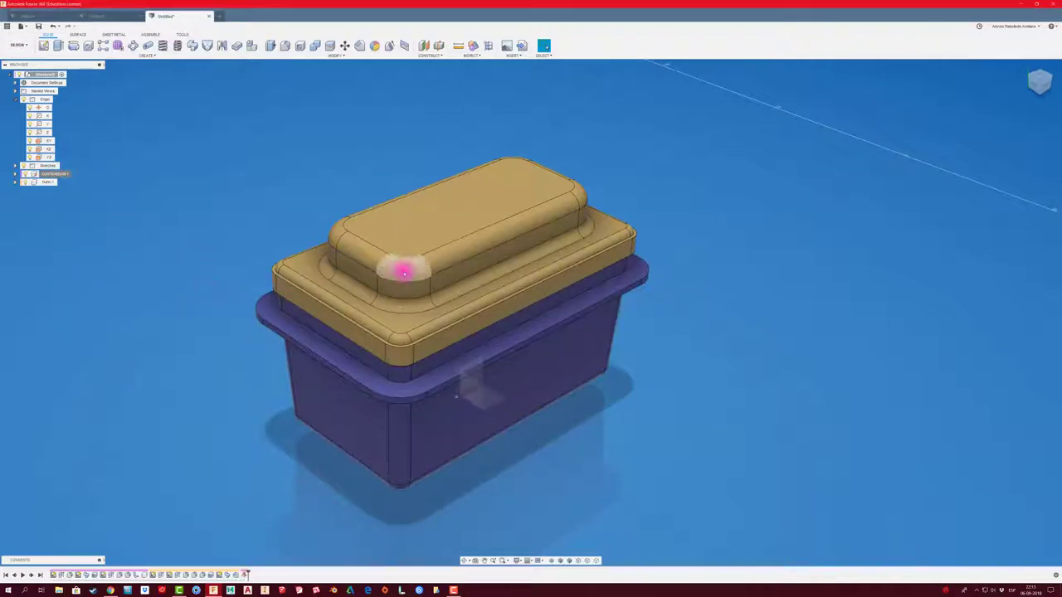
drag(404, 271, 526, 141)
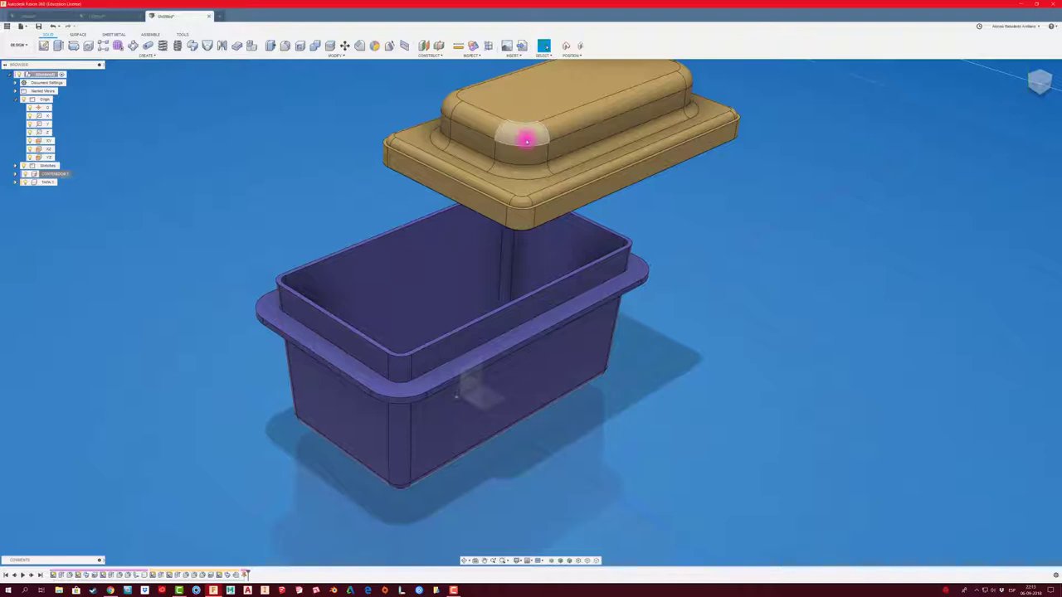
key(ctrl+z)
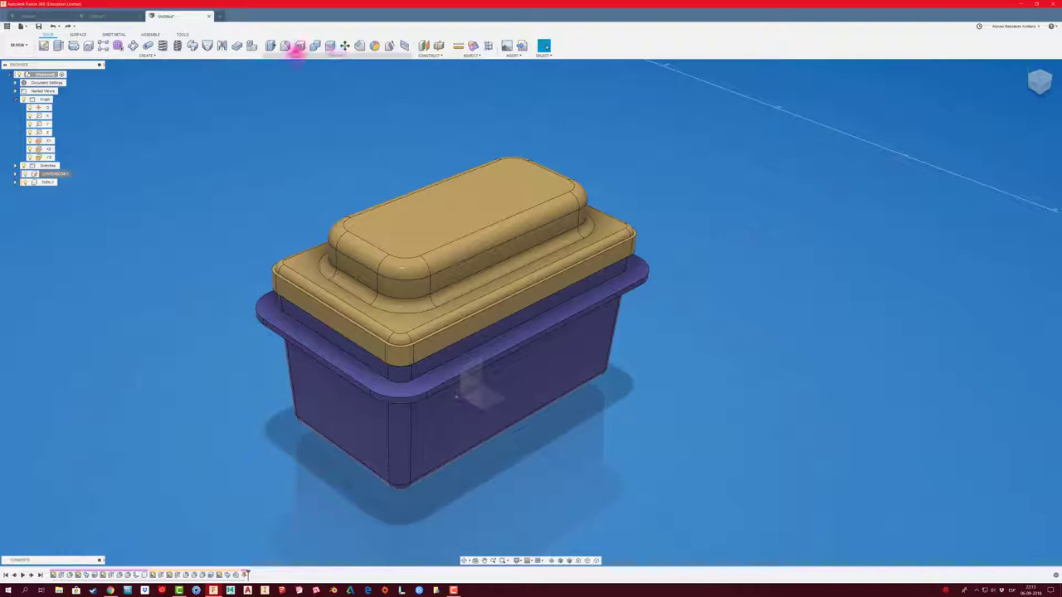
Step: Create a rigid as-built joint between the CONTENEDOR tub and the TAPA lid
click(151, 34)
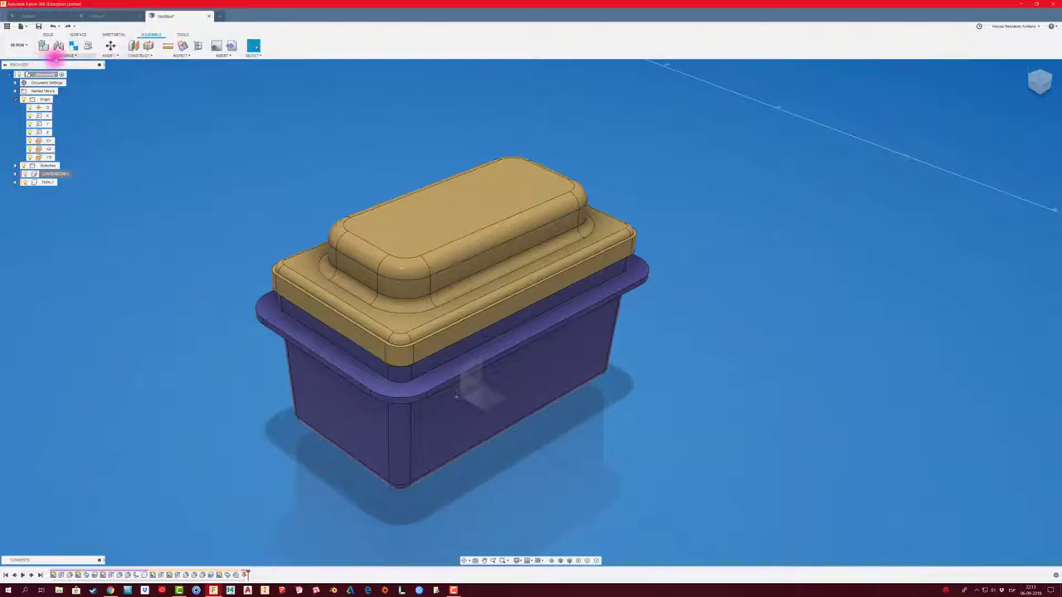
click(56, 55)
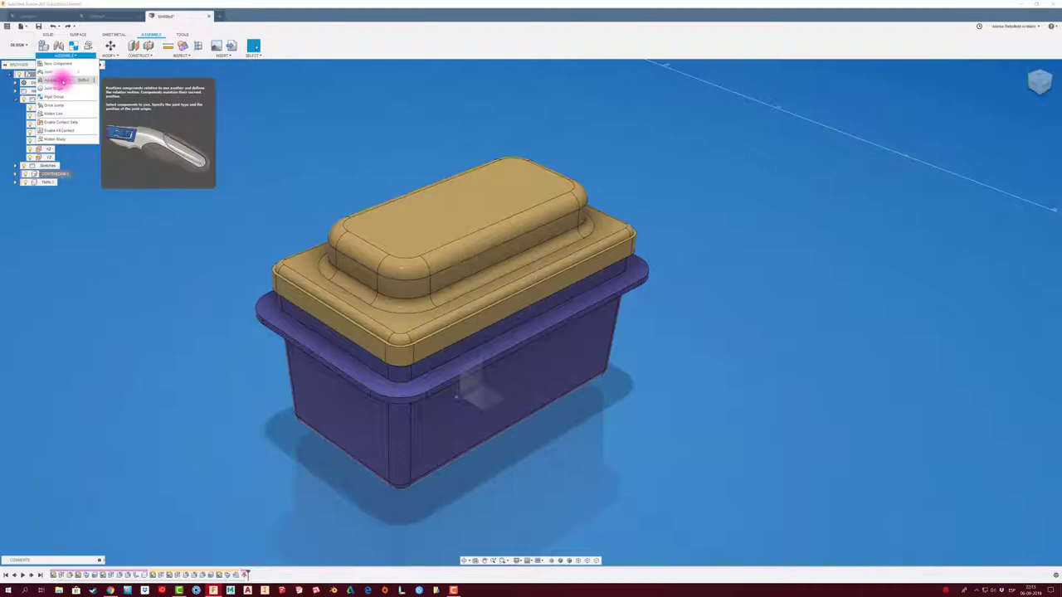
click(62, 80)
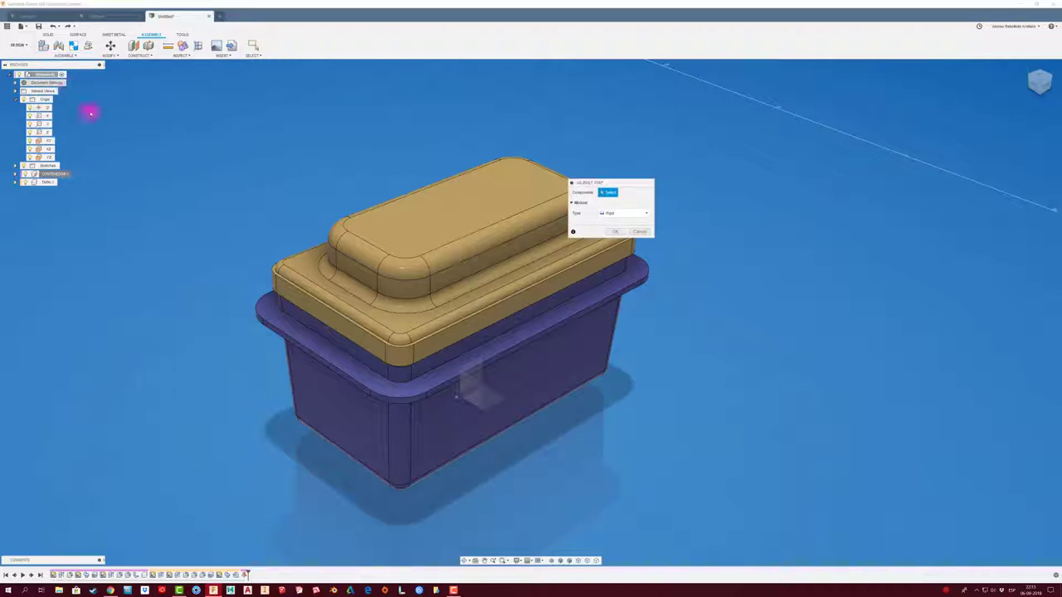
click(424, 416)
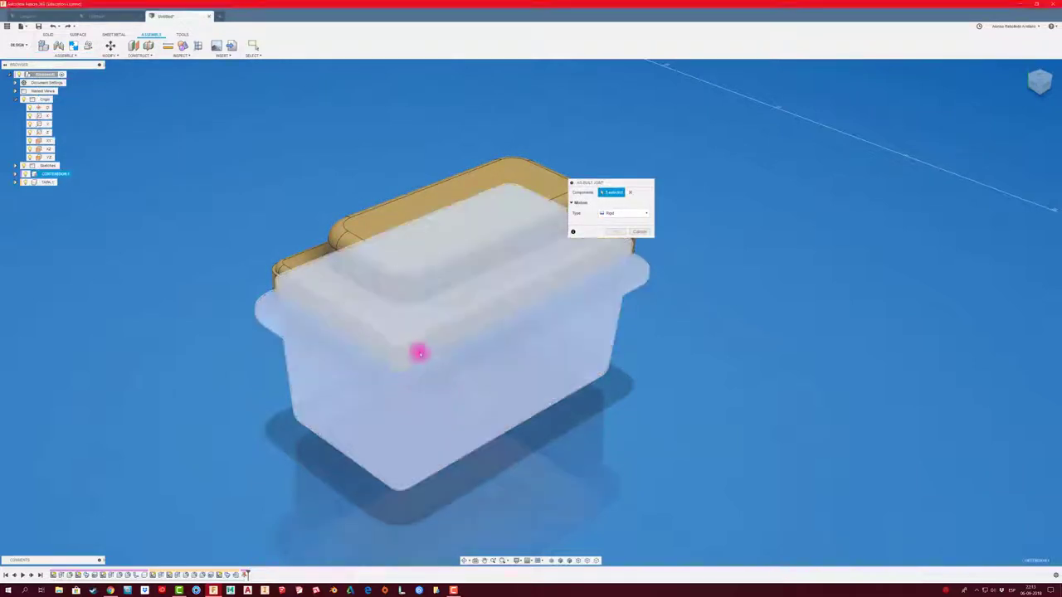
click(349, 227)
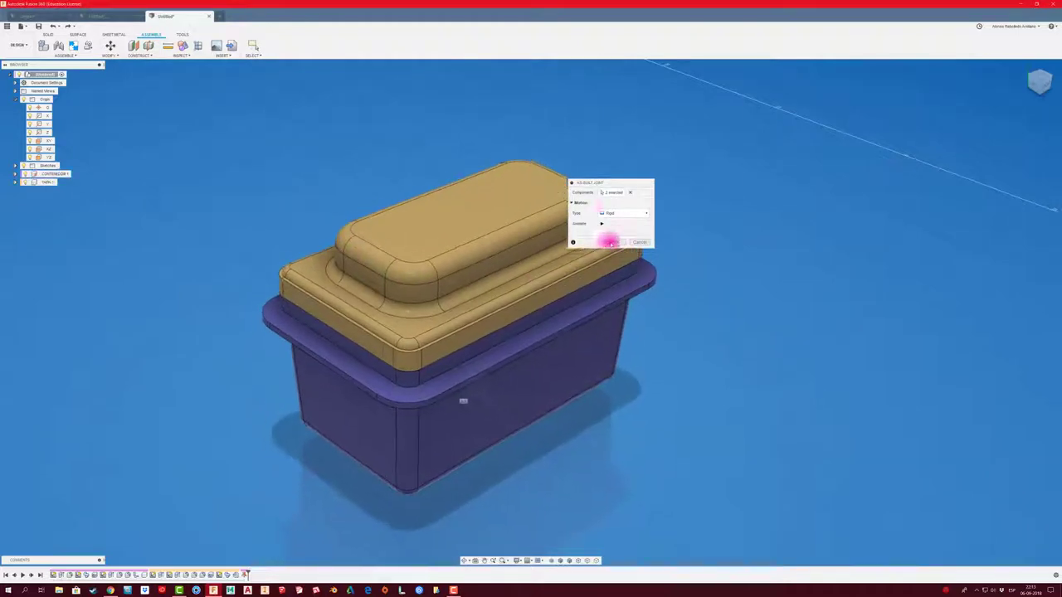
click(615, 241)
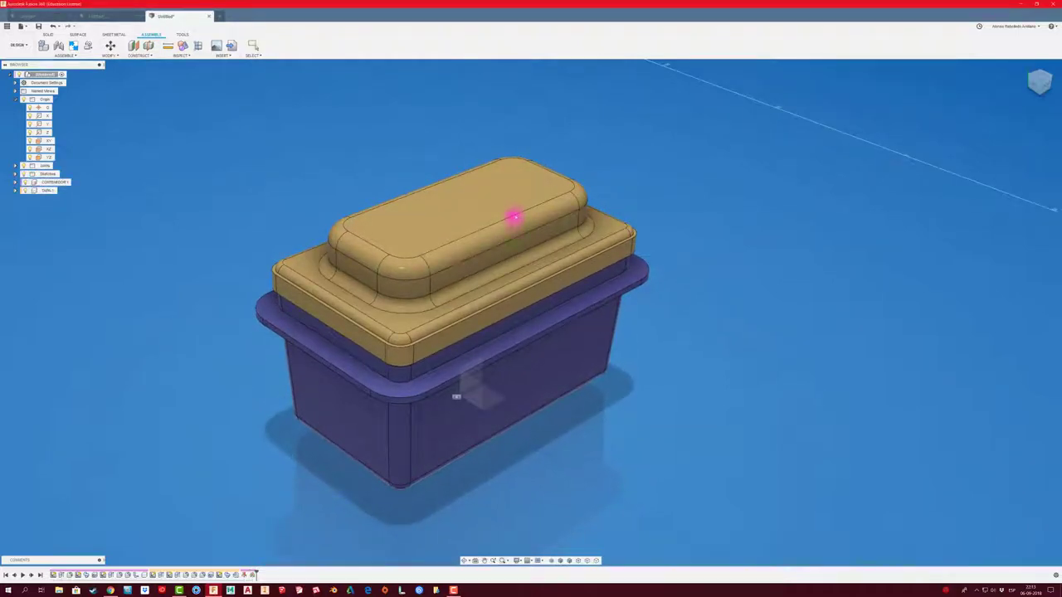